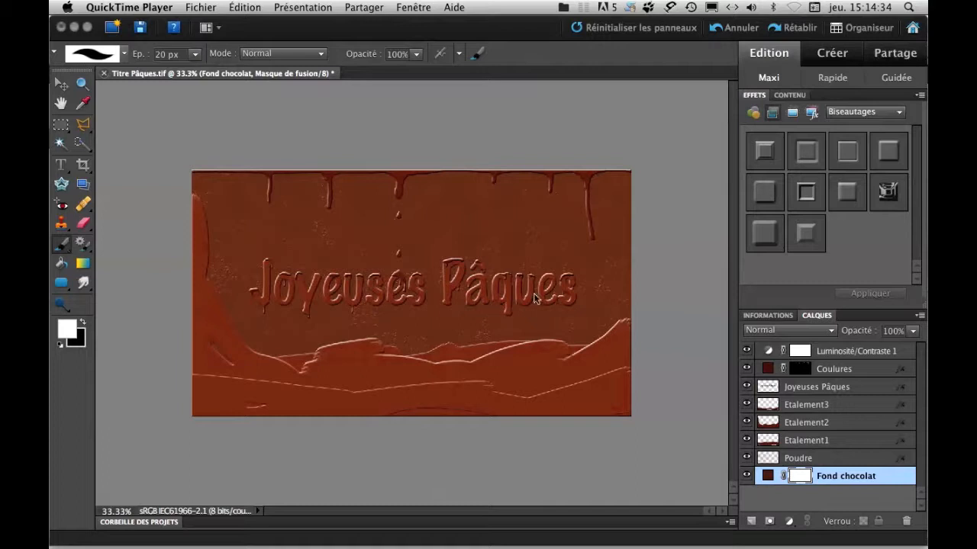
# Examine the embossed lettering and chocolate drips of the finished Titre Pâques artwork up close and as a whole
pyautogui.click(678, 189)
pyautogui.press('super+plus')
pyautogui.press('super+plus')
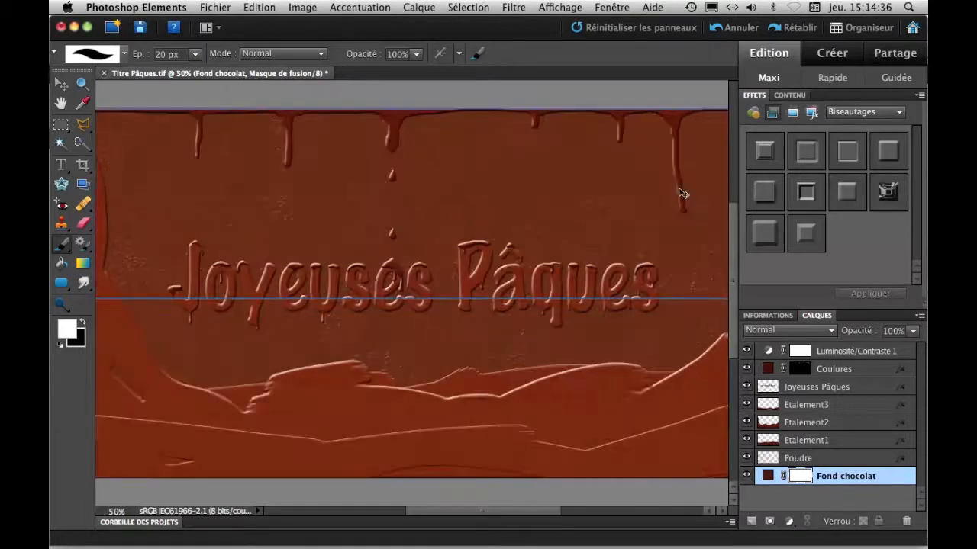
pyautogui.press('space')
pyautogui.moveTo(507, 273); pyautogui.dragTo(433, 254)
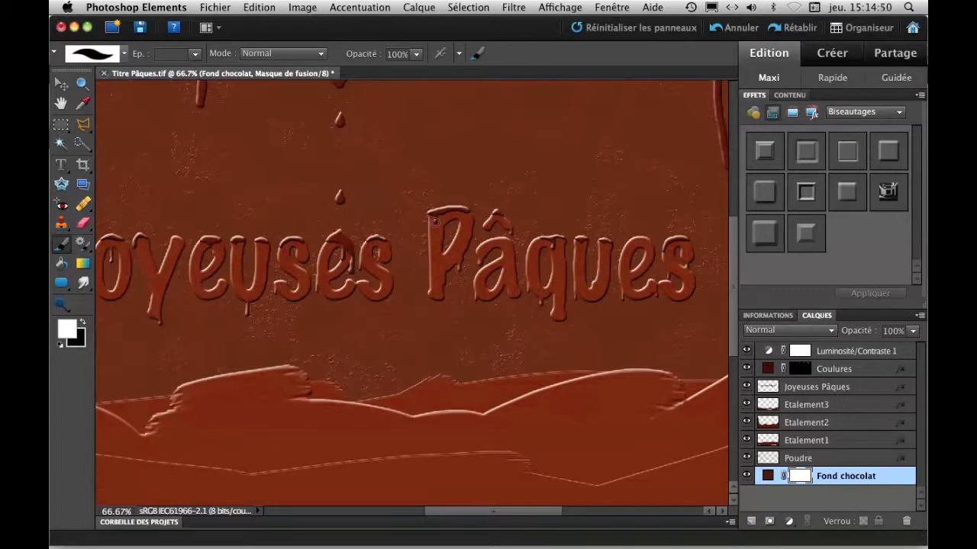
pyautogui.press('super+minus')
pyautogui.press('super+minus')
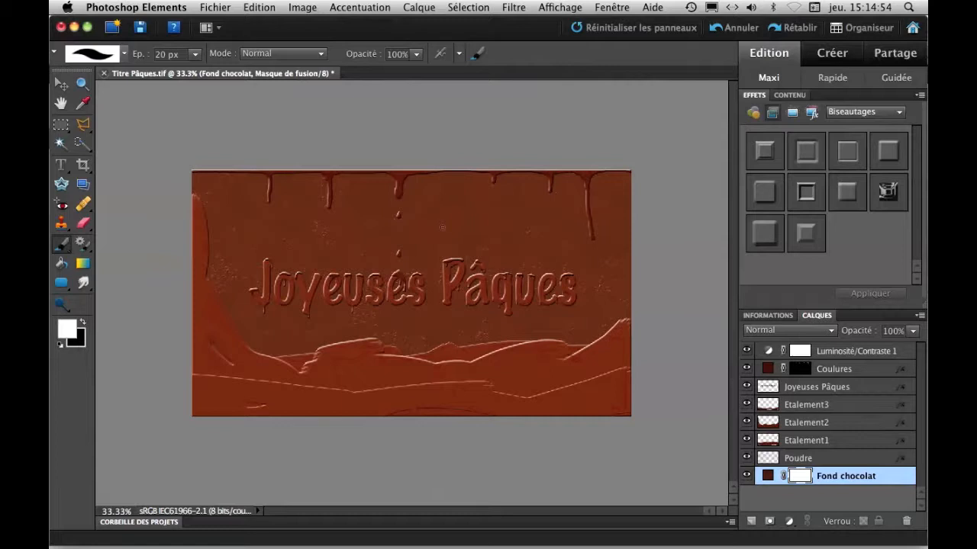
# Create a blank document named Chocolat, 1920 × 1080 pixels at 72 pixels/pouce, RGB with a white background, docked as a tab
pyautogui.click(216, 7)
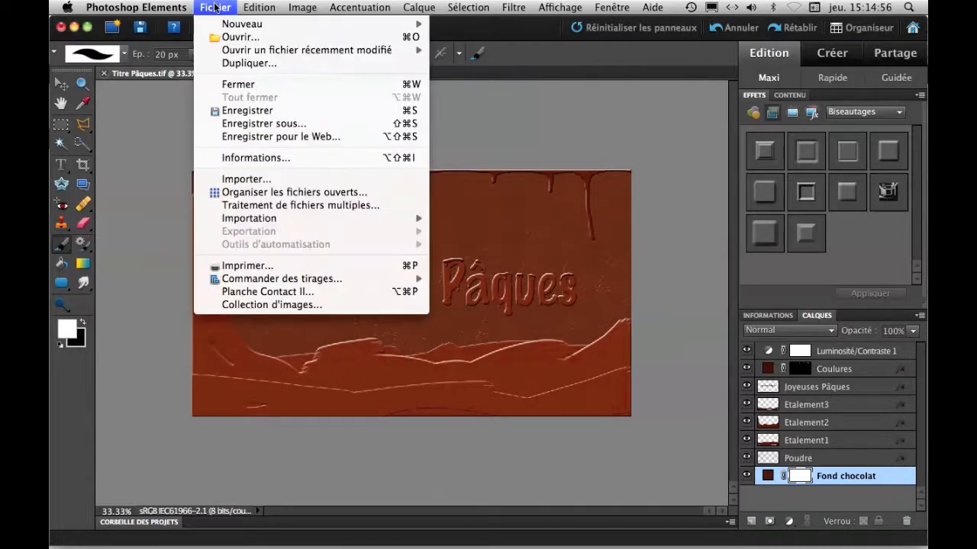
pyautogui.moveTo(248, 26)
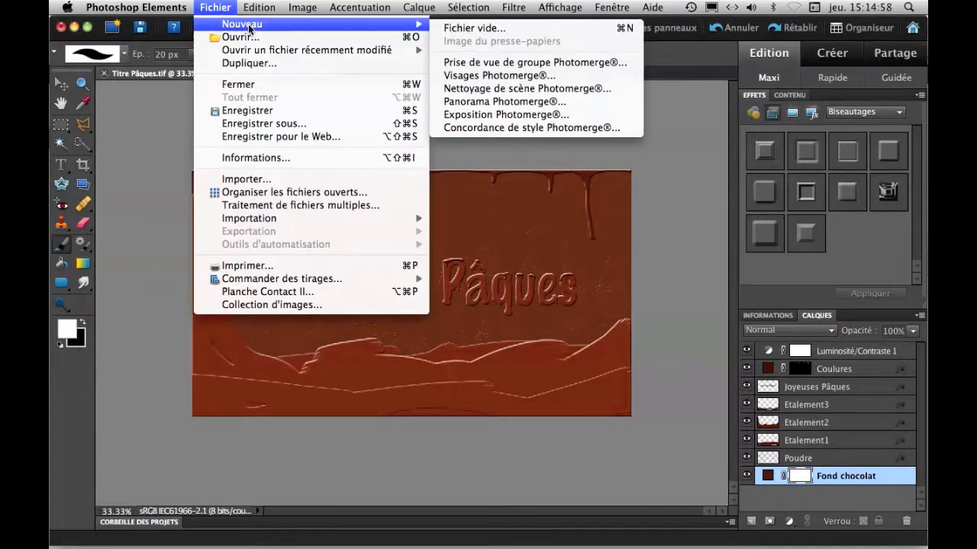
pyautogui.click(473, 27)
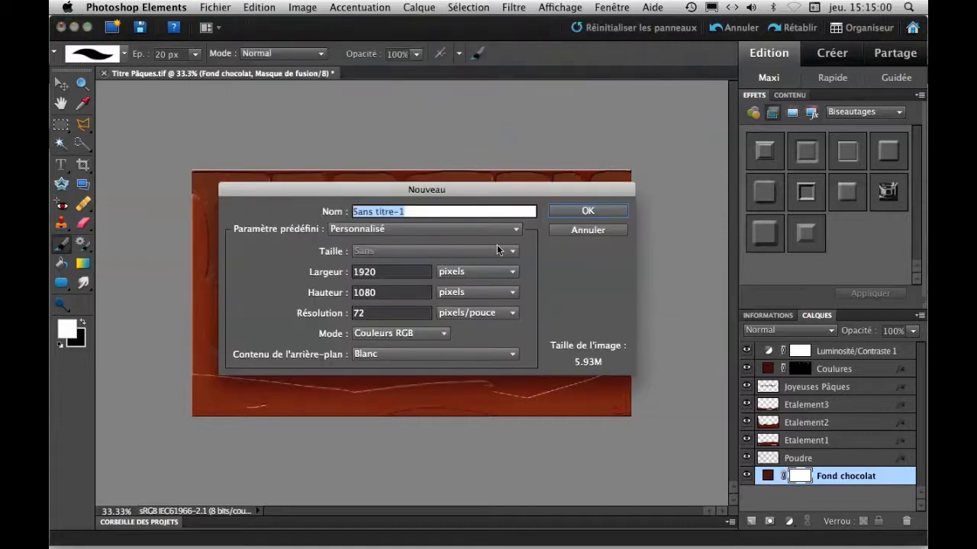
pyautogui.write('Ch')
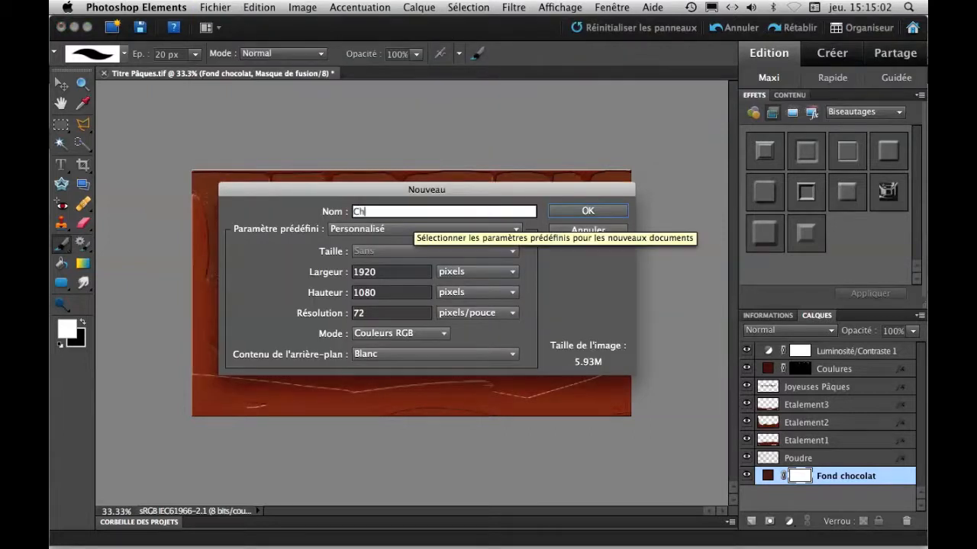
pyautogui.write('ocolat')
pyautogui.click(608, 211)
pyautogui.moveTo(328, 90); pyautogui.dragTo(368, 74)
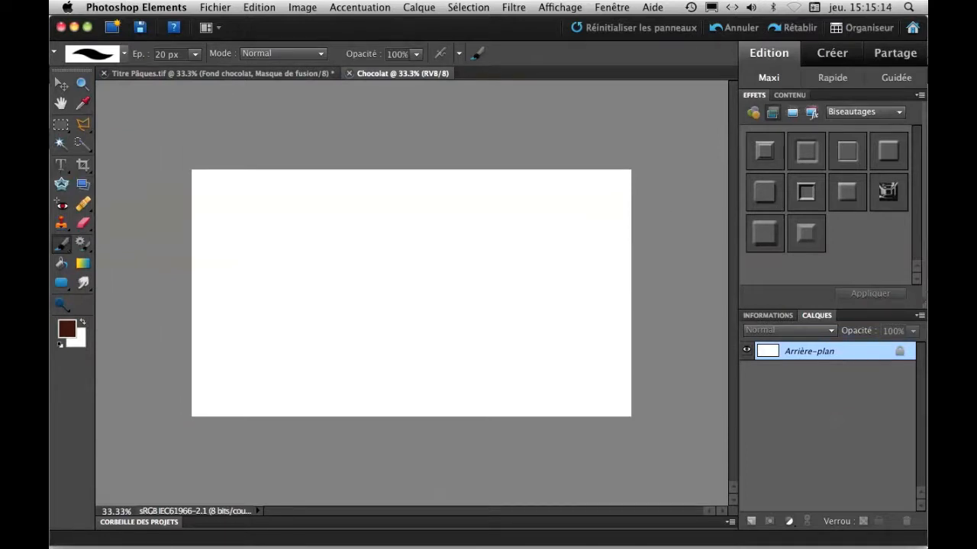
# Add a solid colour fill layer in chocolate brown, hex 5f2c01, above the background
pyautogui.click(789, 523)
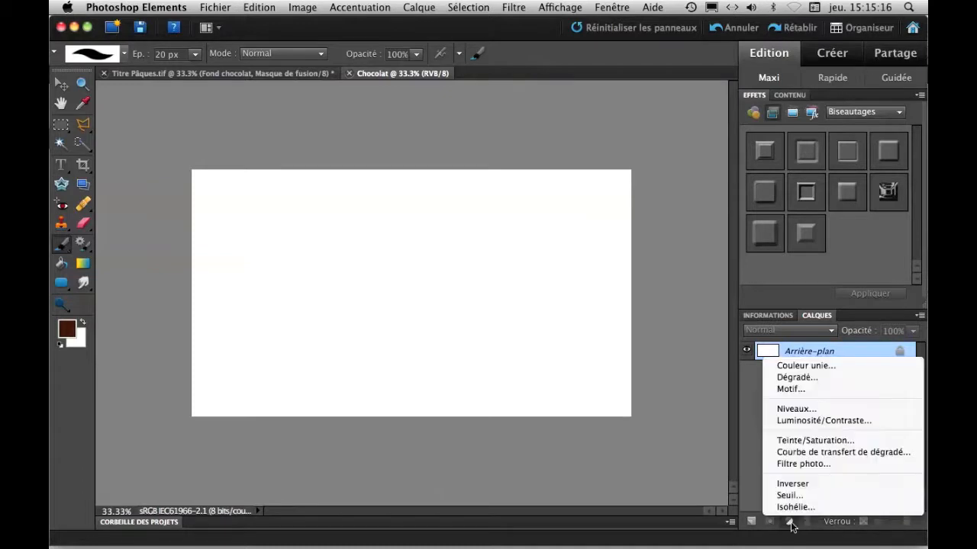
pyautogui.click(789, 525)
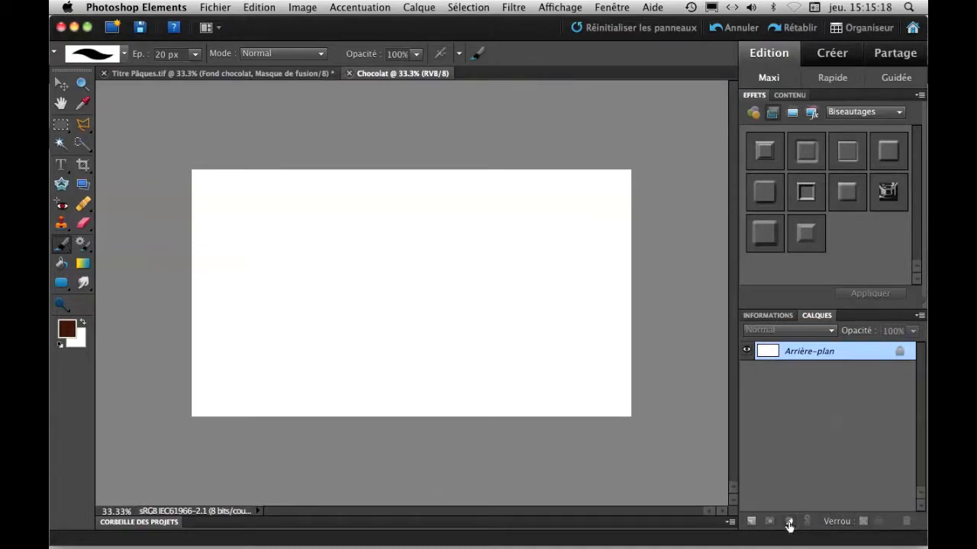
pyautogui.click(790, 525)
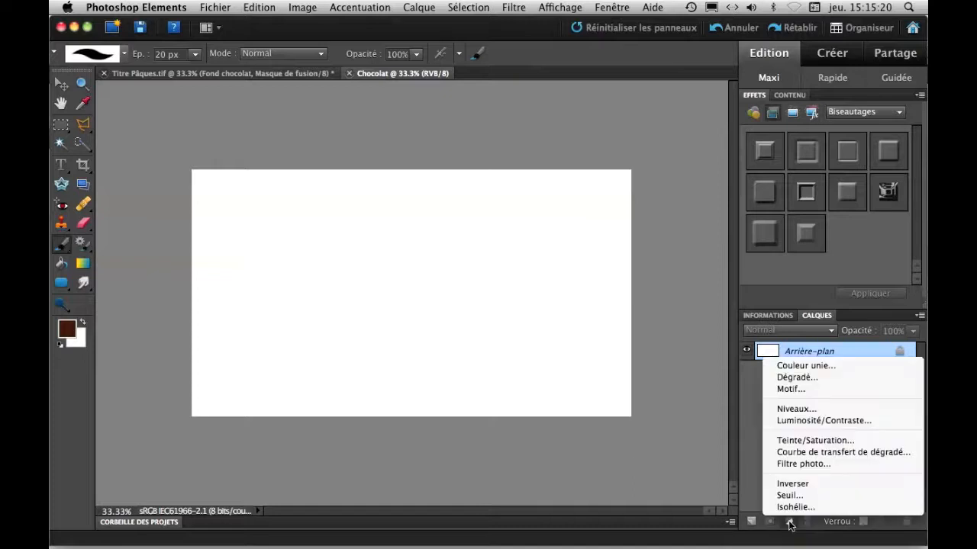
pyautogui.click(802, 365)
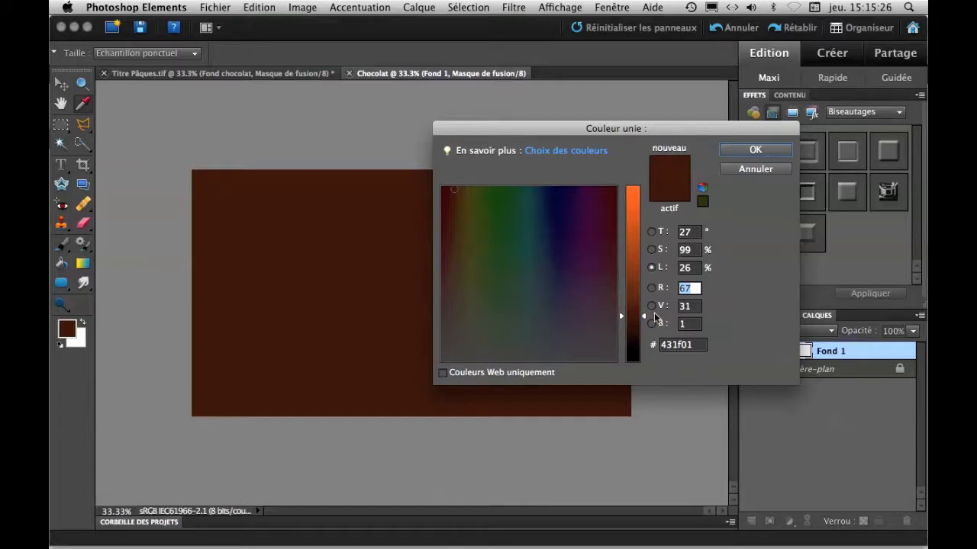
pyautogui.moveTo(643, 319); pyautogui.dragTo(643, 296)
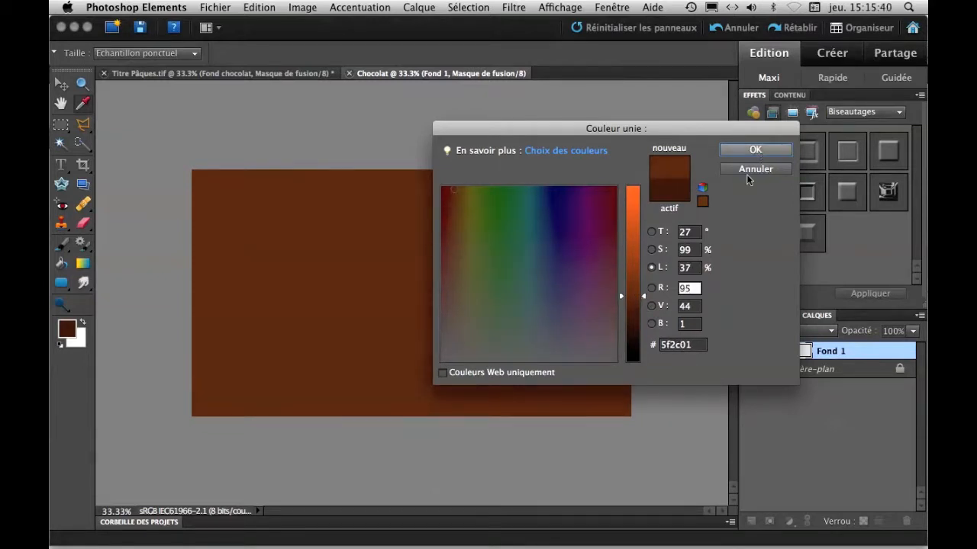
pyautogui.click(755, 151)
pyautogui.press('b')
pyautogui.press('d')
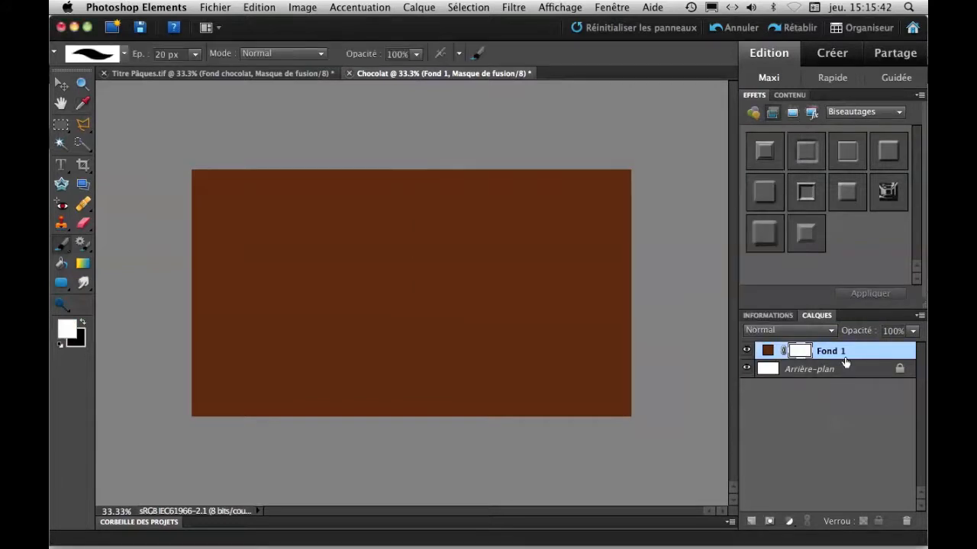
# Convert the locked white Arrière-plan into a regular layer and delete it
pyautogui.doubleClick(807, 370)
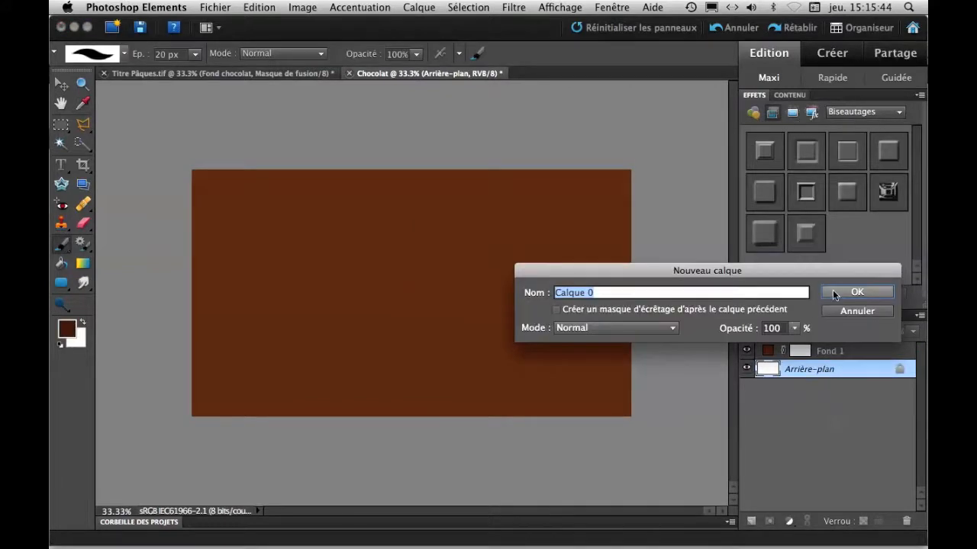
pyautogui.click(847, 292)
pyautogui.moveTo(761, 375); pyautogui.dragTo(906, 521)
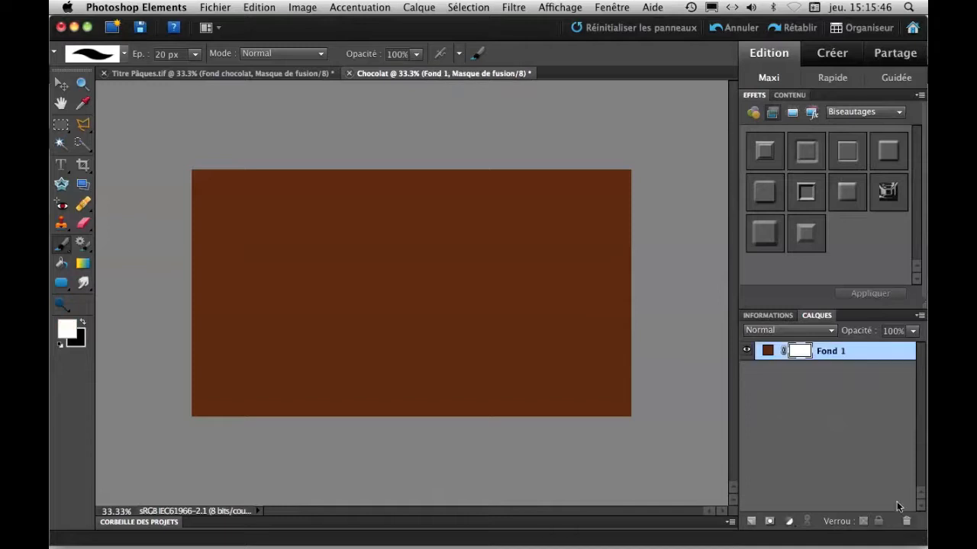
# Rename the brown fill layer to Fond chocolat
pyautogui.doubleClick(829, 354)
pyautogui.press('BackSpace')
pyautogui.write('chocolat')
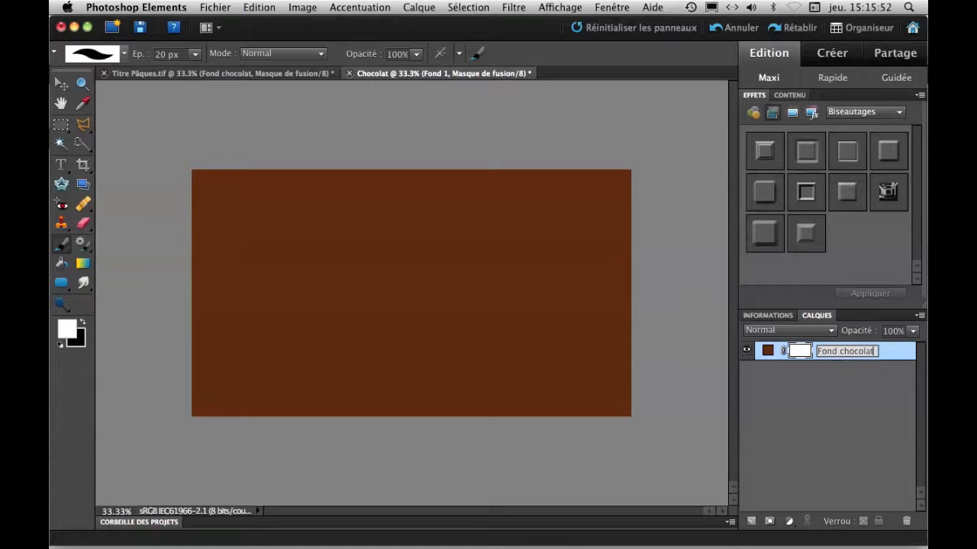
pyautogui.press('Return')
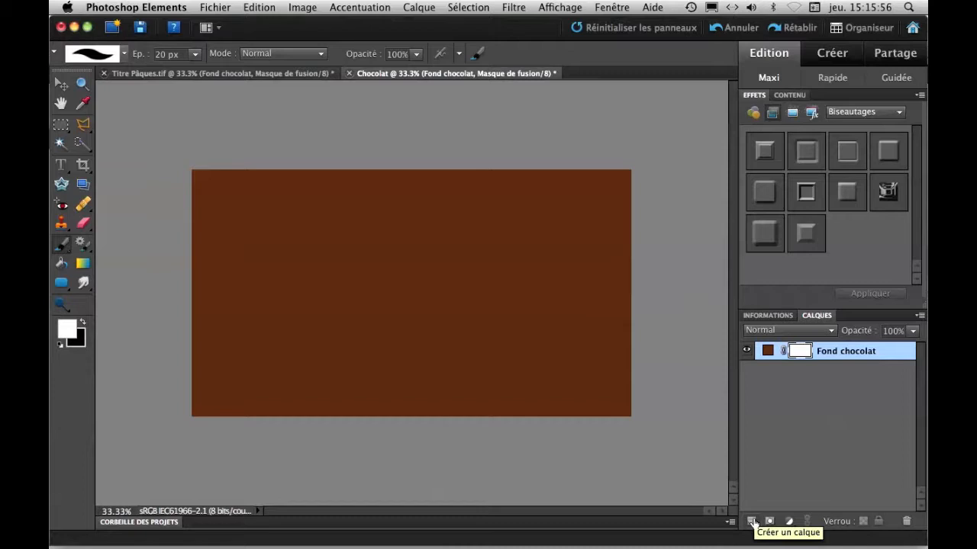
# Add an empty layer above Fond chocolat and hide the Fond chocolat layer
pyautogui.click(751, 522)
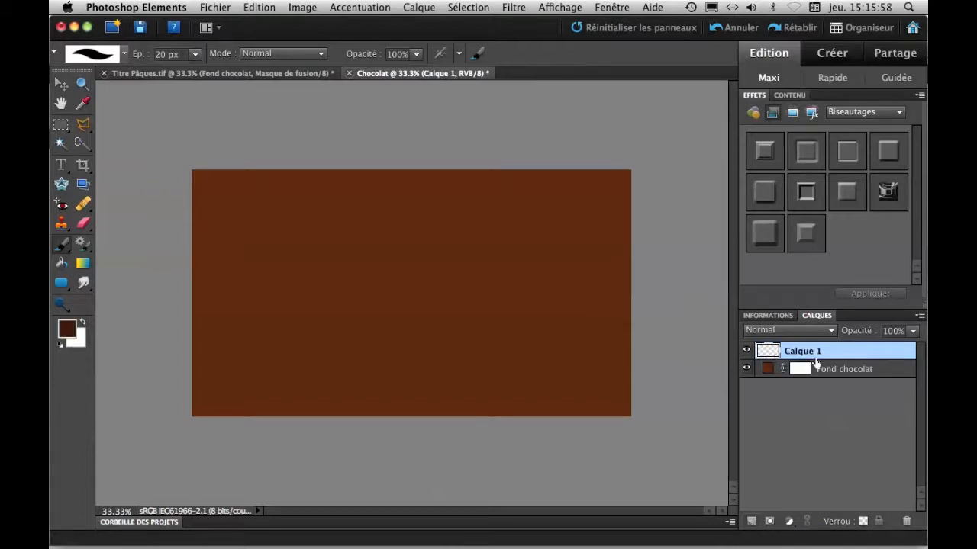
pyautogui.click(61, 165)
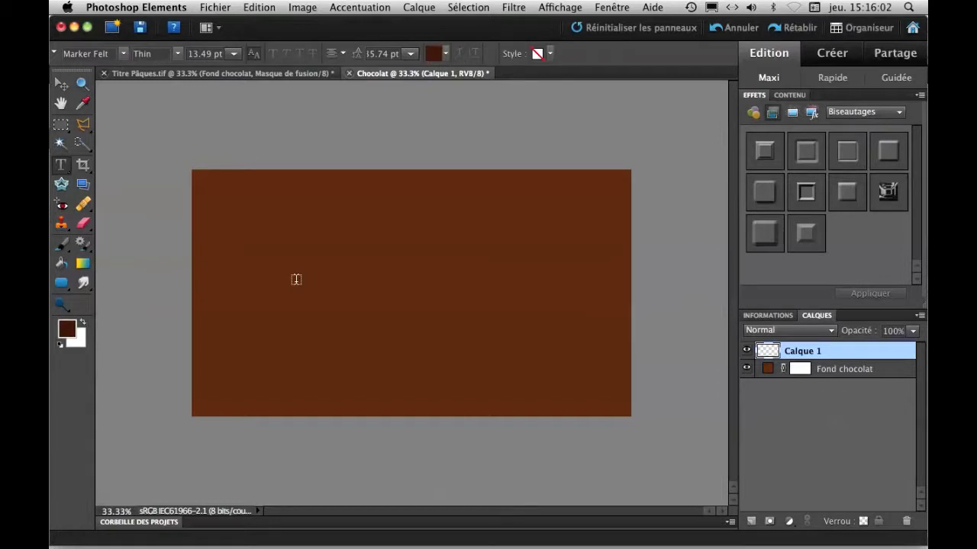
pyautogui.click(747, 370)
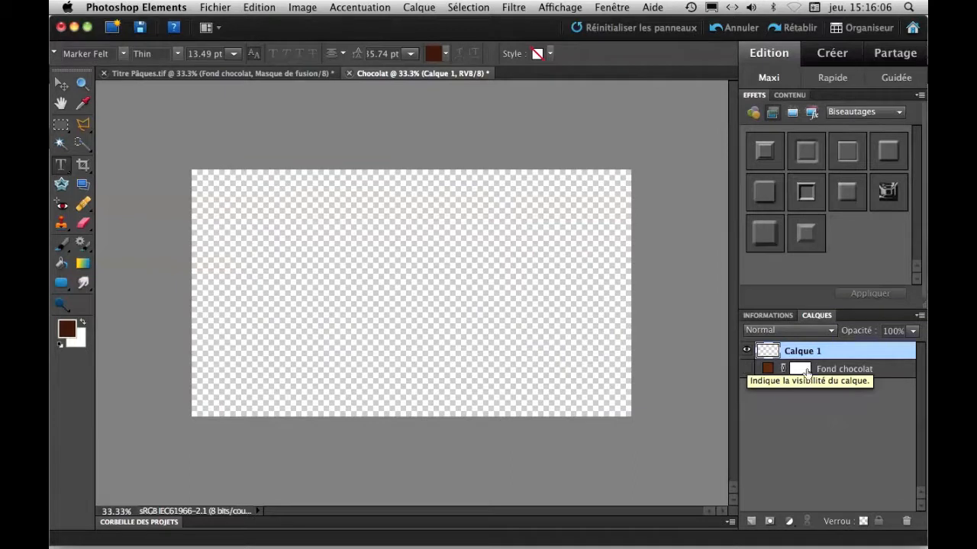
# Set the foreground colour to brown 5c2b01 and add the text "Joyeuses Pâques" in Marker Felt Thin, 40 pt
pyautogui.click(66, 328)
pyautogui.moveTo(644, 320); pyautogui.dragTo(644, 299)
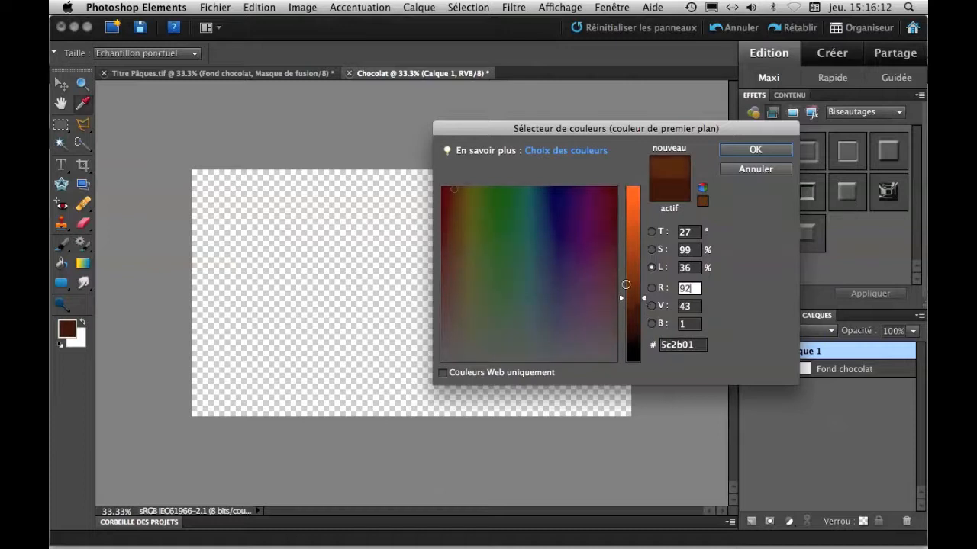
pyautogui.click(739, 151)
pyautogui.click(295, 299)
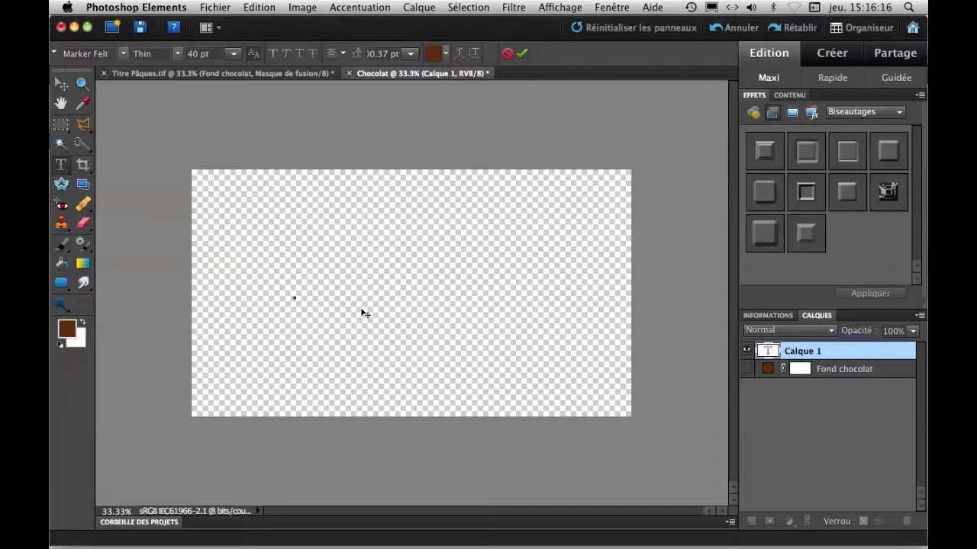
pyautogui.write('Joyeuses Pâques')
pyautogui.click(522, 55)
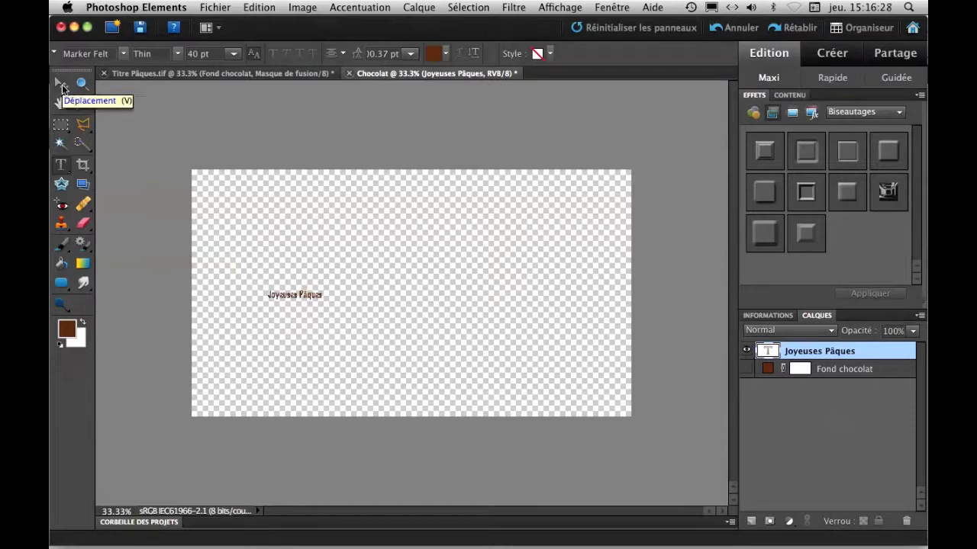
# Move the Joyeuses Pâques text to the canvas centre and scale it proportionally to about 420%
pyautogui.click(62, 86)
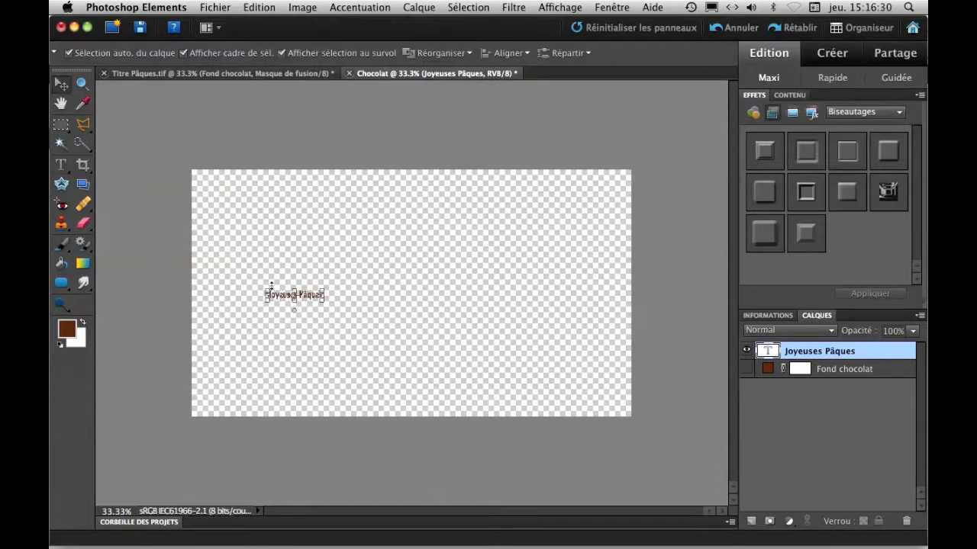
pyautogui.moveTo(289, 298); pyautogui.dragTo(392, 291)
pyautogui.press('super+plus')
pyautogui.press('super+plus')
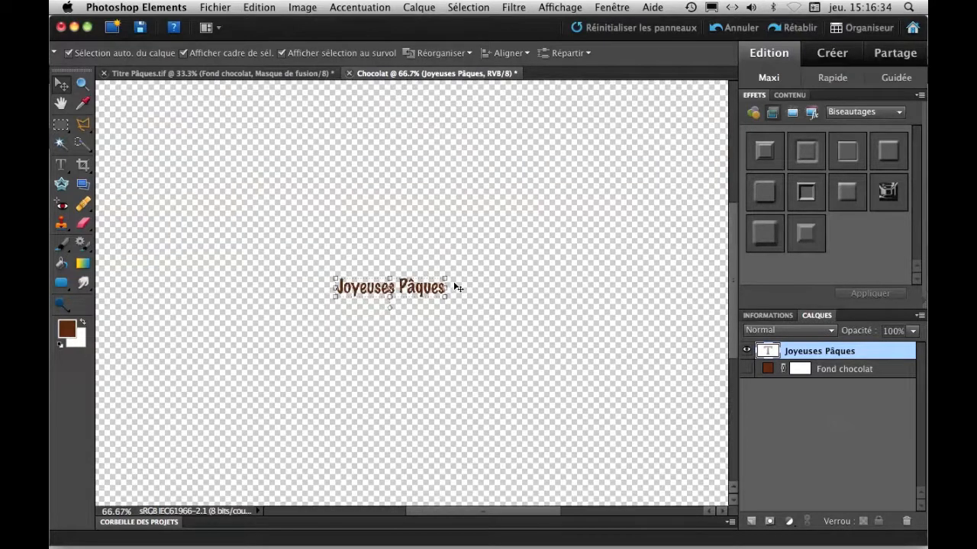
pyautogui.press('super+plus')
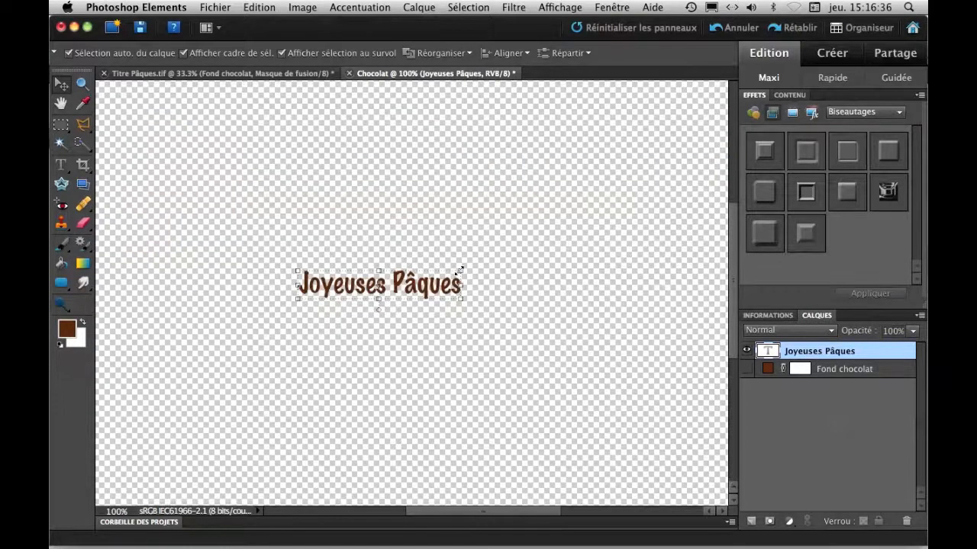
pyautogui.moveTo(460, 271); pyautogui.dragTo(694, 141)
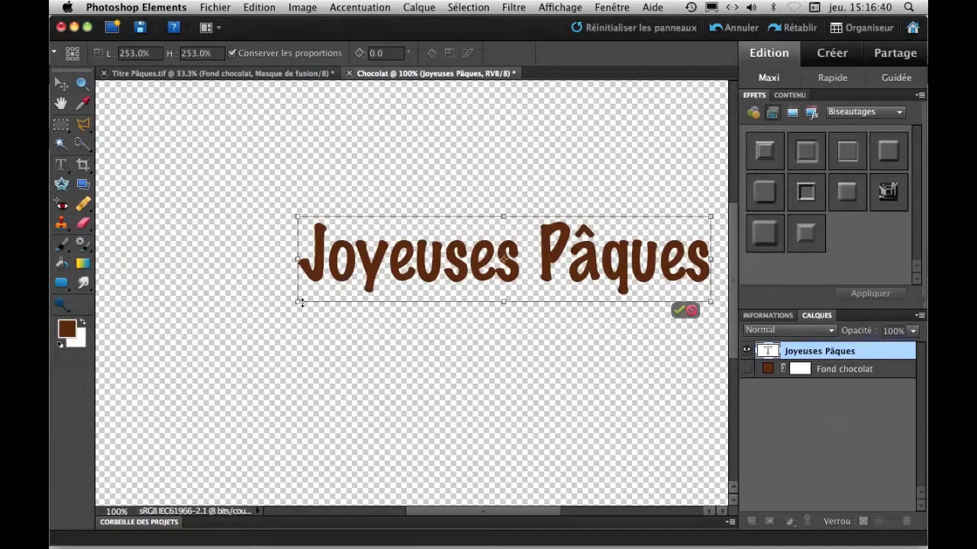
pyautogui.moveTo(297, 302); pyautogui.dragTo(121, 404)
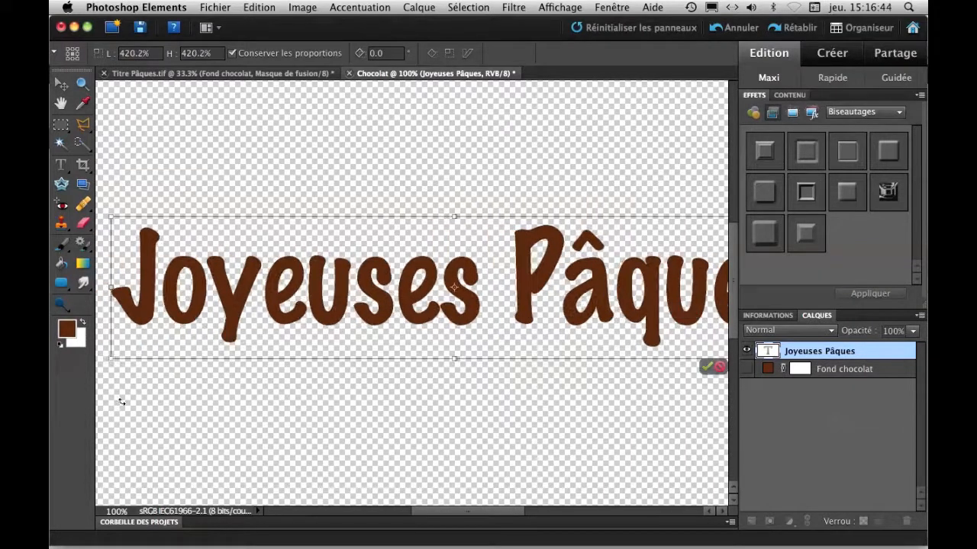
# Enlarge the text further on both sides to span about three quarters of the canvas width, and apply the transformation
pyautogui.press('super+minus')
pyautogui.press('super+minus')
pyautogui.press('super+minus')
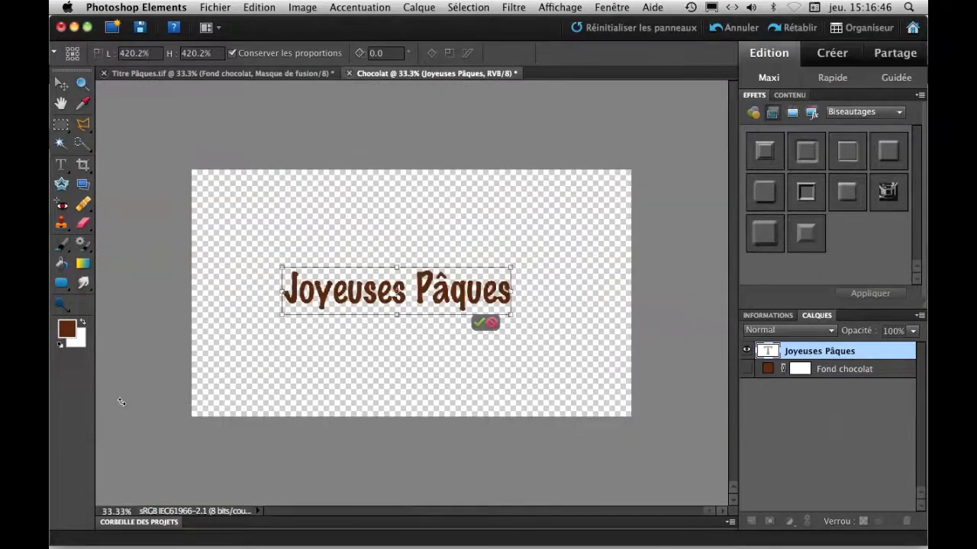
pyautogui.moveTo(280, 316); pyautogui.dragTo(245, 324)
pyautogui.moveTo(511, 265); pyautogui.dragTo(572, 261)
pyautogui.click(542, 330)
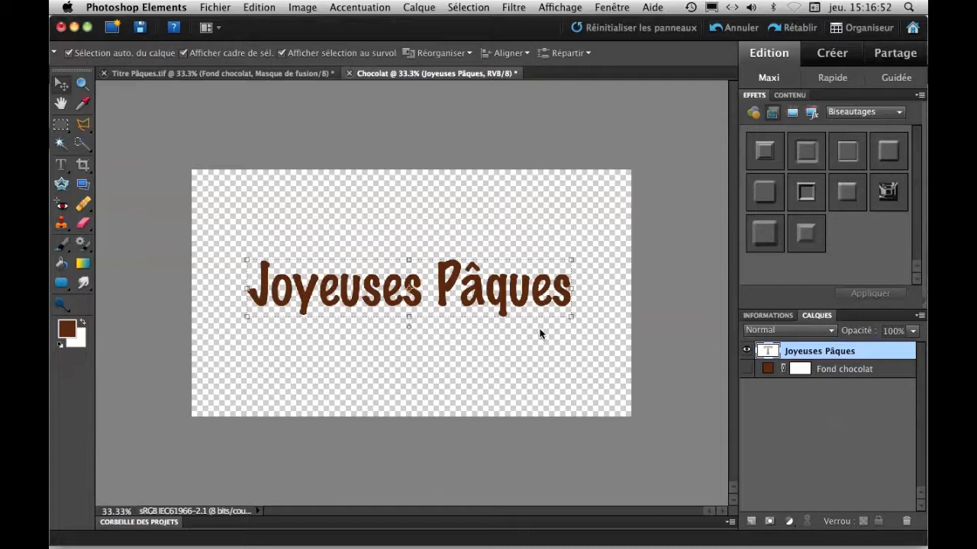
# Compare the text with the Fond chocolat layer shown and hidden, leaving that layer hidden
pyautogui.click(746, 369)
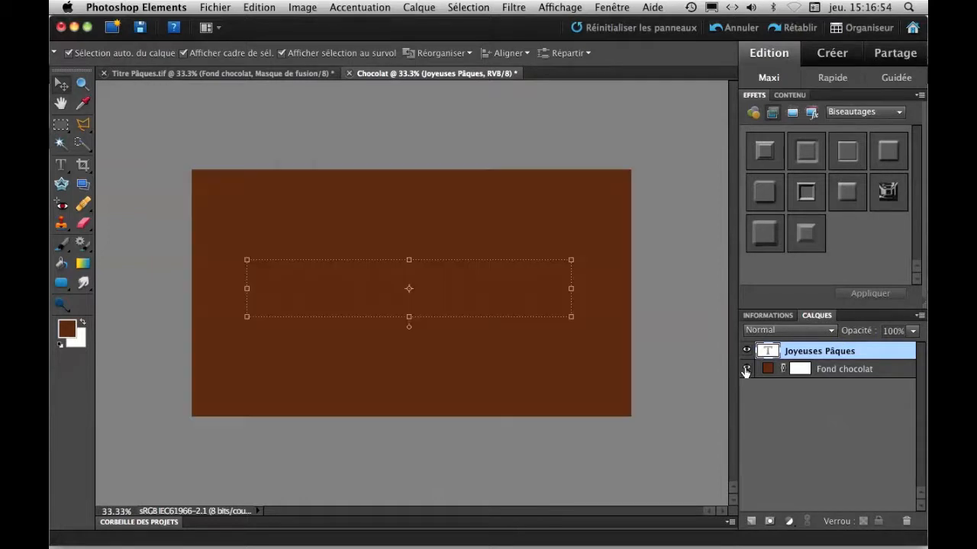
pyautogui.click(746, 370)
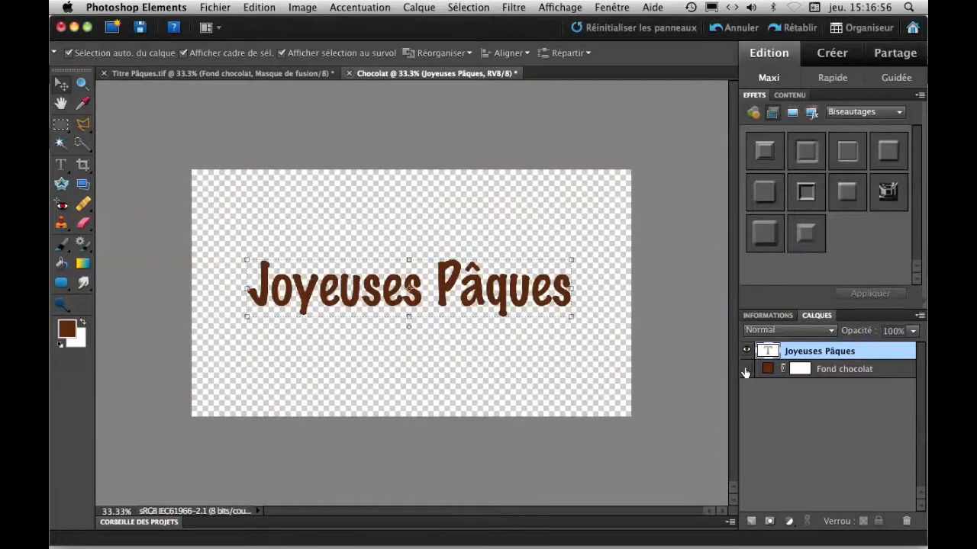
pyautogui.click(746, 370)
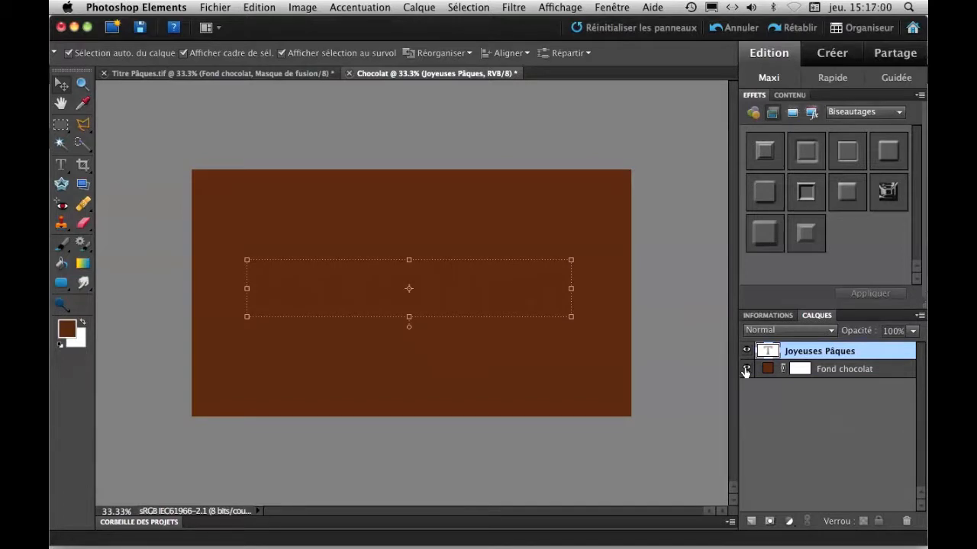
pyautogui.click(746, 370)
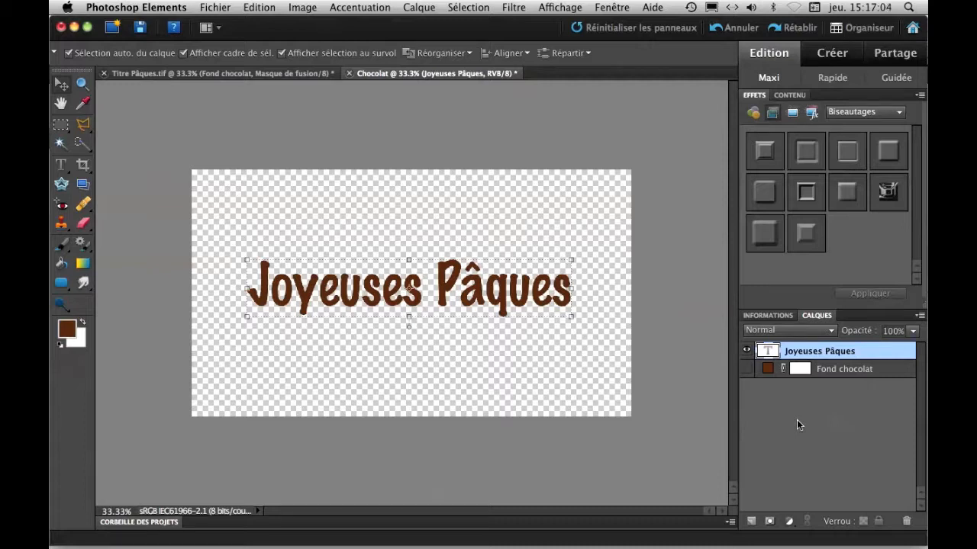
# Stretch the Joyeuses Pâques text to 101.3% of its width and apply the transformation
pyautogui.moveTo(572, 260); pyautogui.dragTo(575, 255)
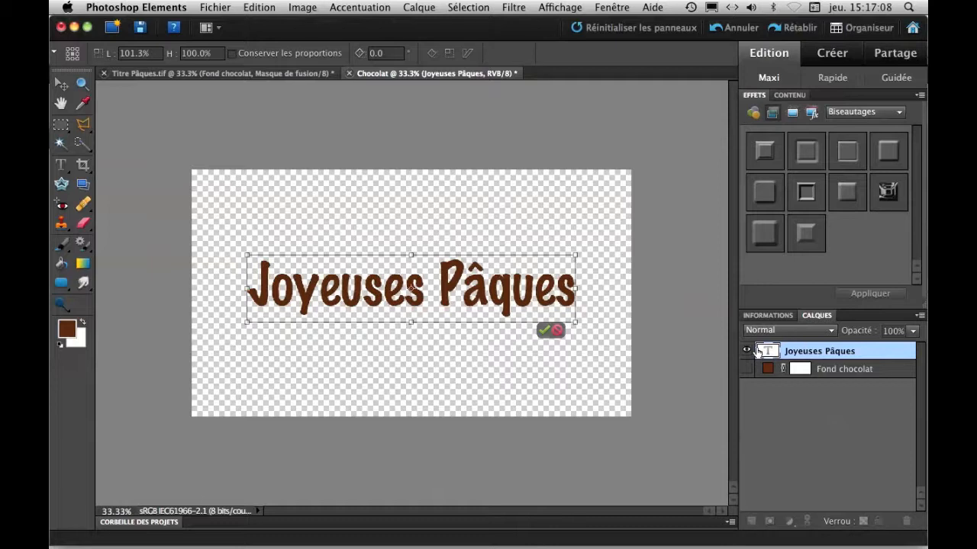
pyautogui.click(543, 331)
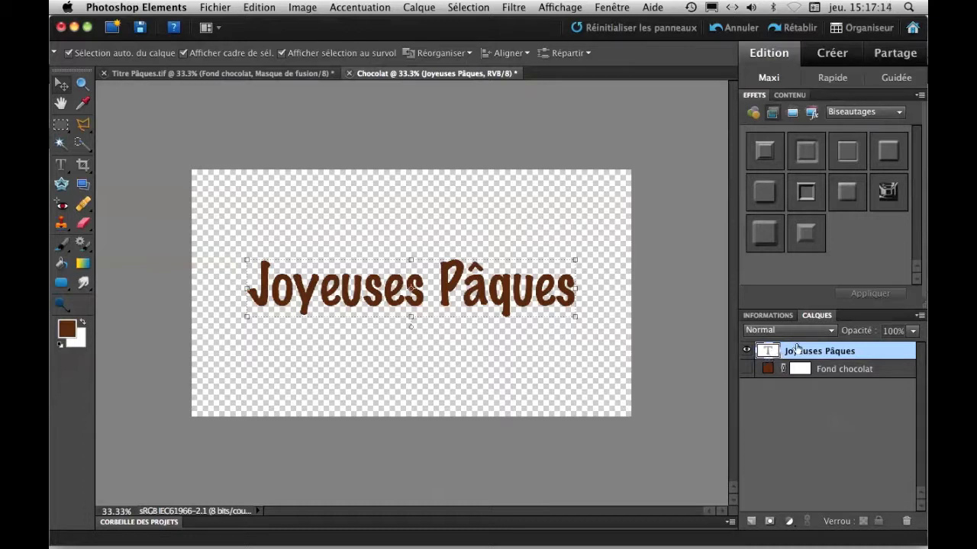
# Reopen the Joyeuses Pâques text for editing, delete and retype its final "s", and commit the edit
pyautogui.doubleClick(769, 352)
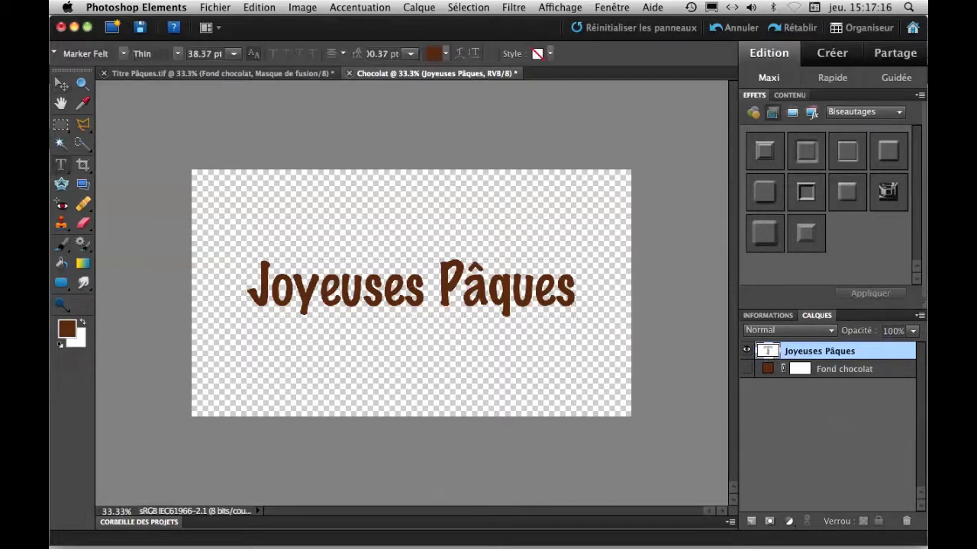
pyautogui.press('Right')
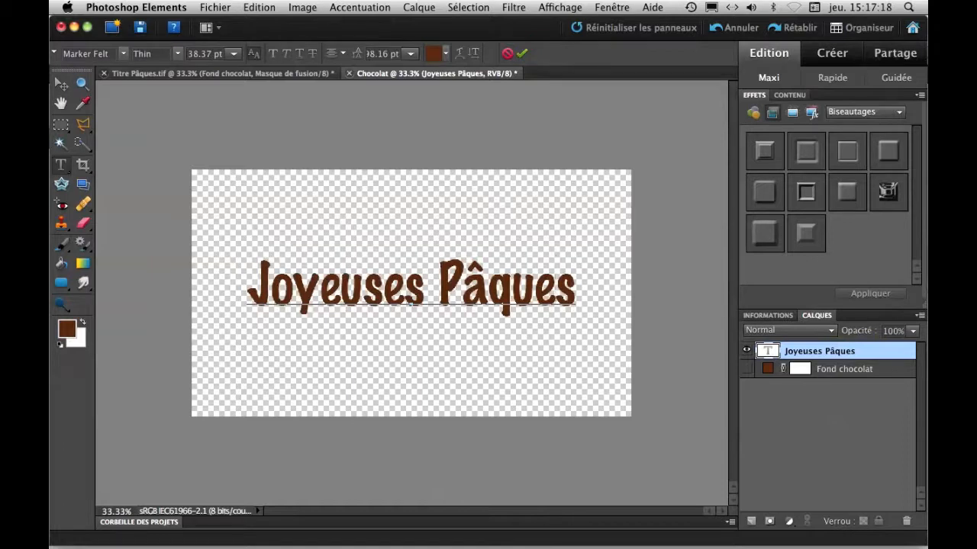
pyautogui.press('BackSpace')
pyautogui.write('s')
pyautogui.click(522, 53)
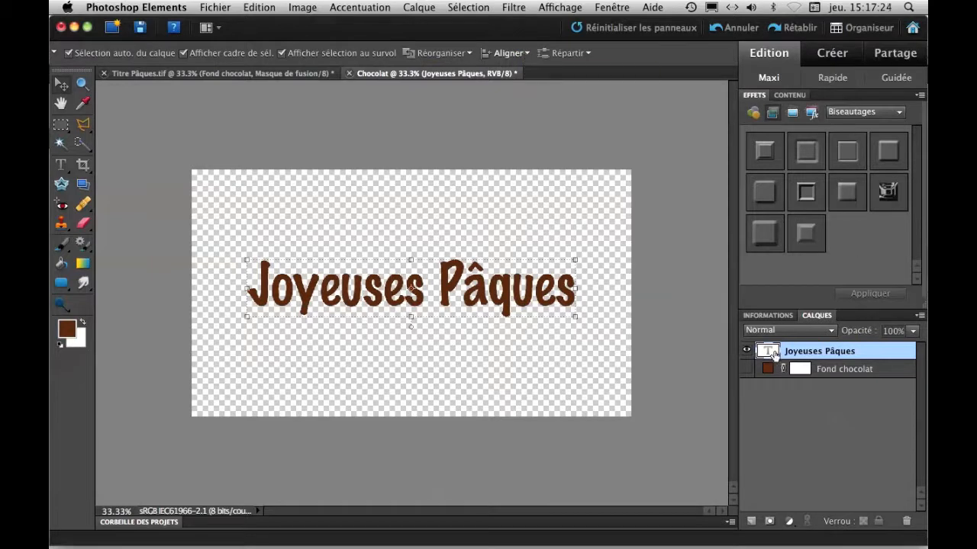
# Select the whole Joyeuses Pâques text and look through the available fonts, keeping Marker Felt
pyautogui.doubleClick(351, 292)
pyautogui.click(122, 54)
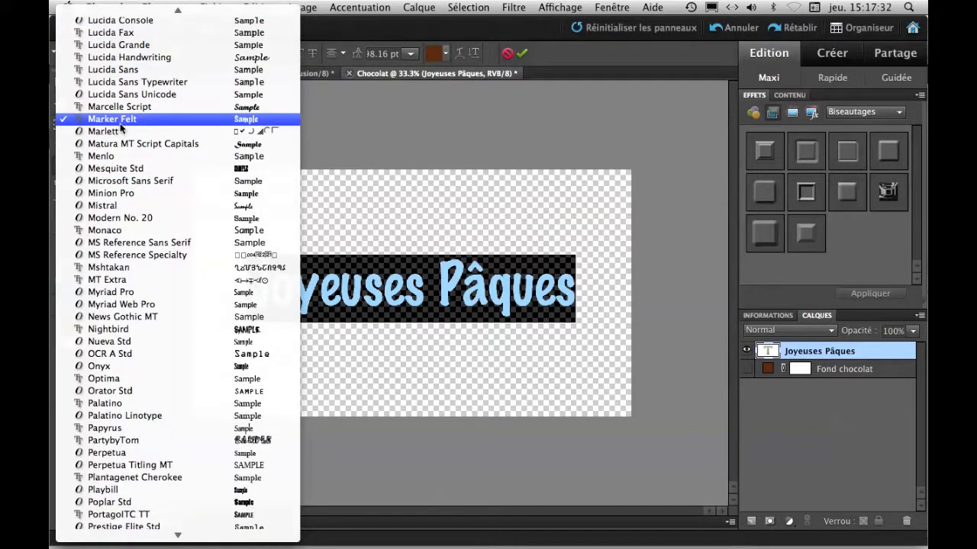
pyautogui.click(460, 246)
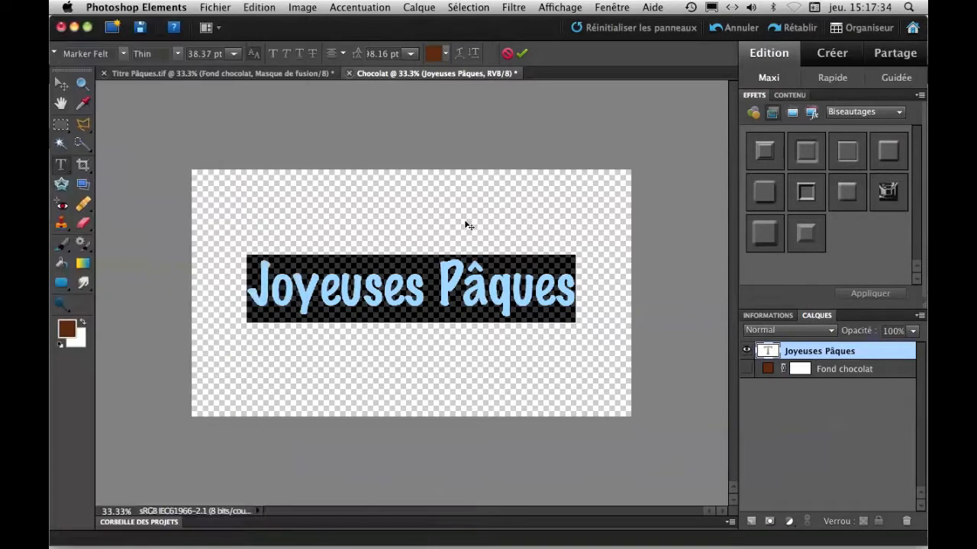
pyautogui.click(523, 53)
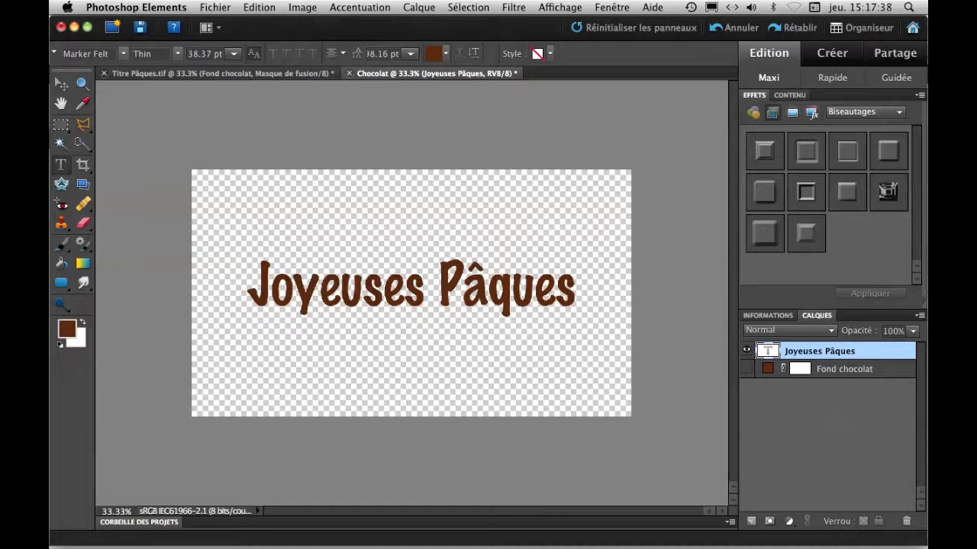
# Examine the lettering of the finished example Titre Pâques.tif at 100% zoom, and return to the Chocolat document
pyautogui.click(296, 76)
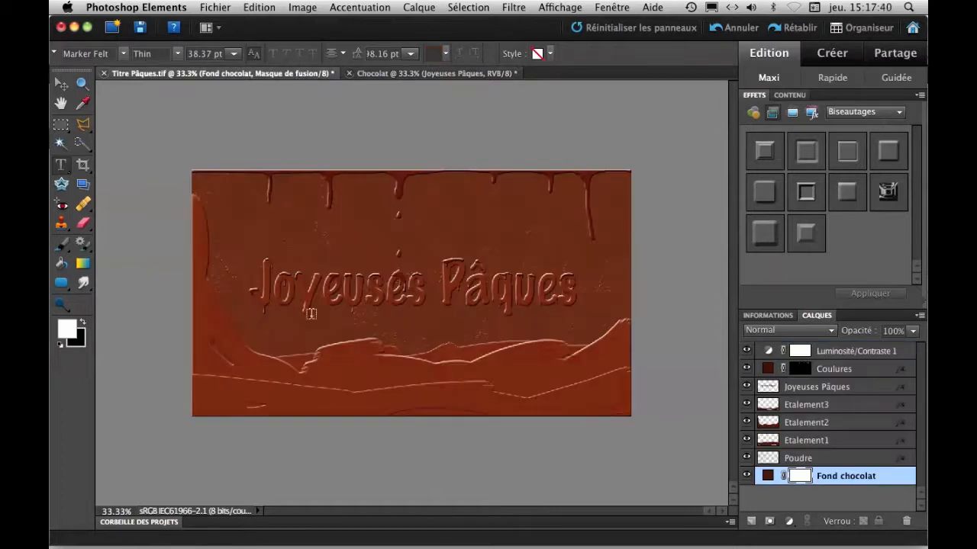
pyautogui.press('super+equal')
pyautogui.press('super+equal')
pyautogui.press('super+equal')
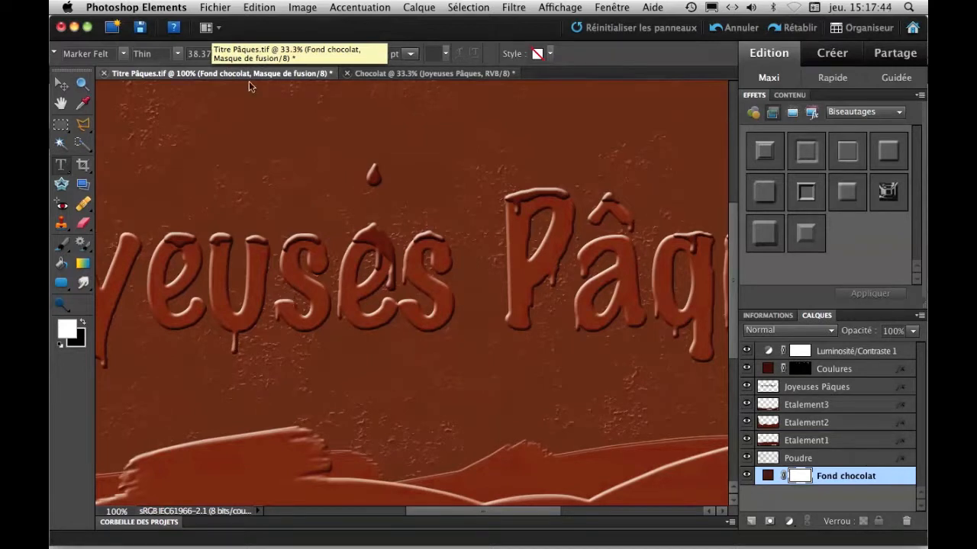
pyautogui.click(405, 75)
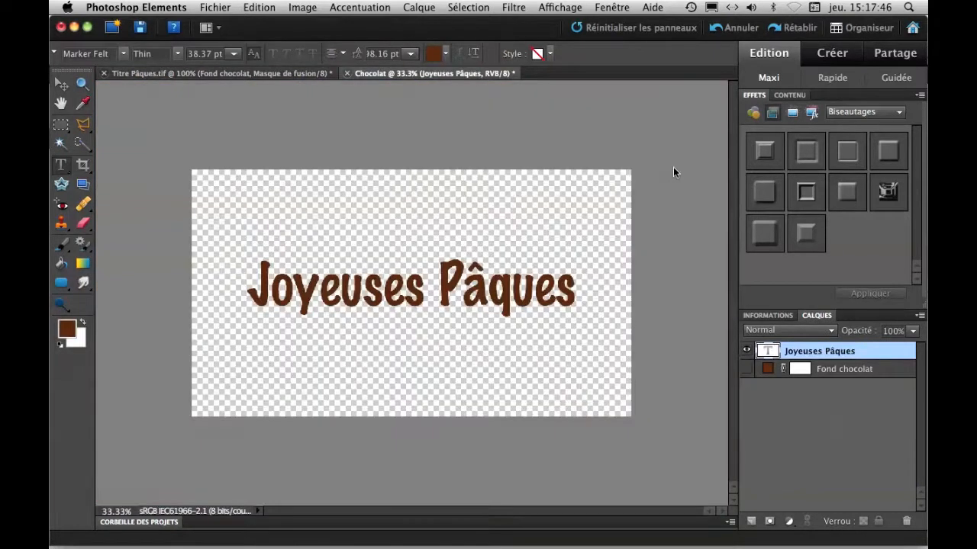
# Simplify the Joyeuses Pâques text layer into a pixel layer
pyautogui.rightClick(773, 356)
pyautogui.click(733, 356)
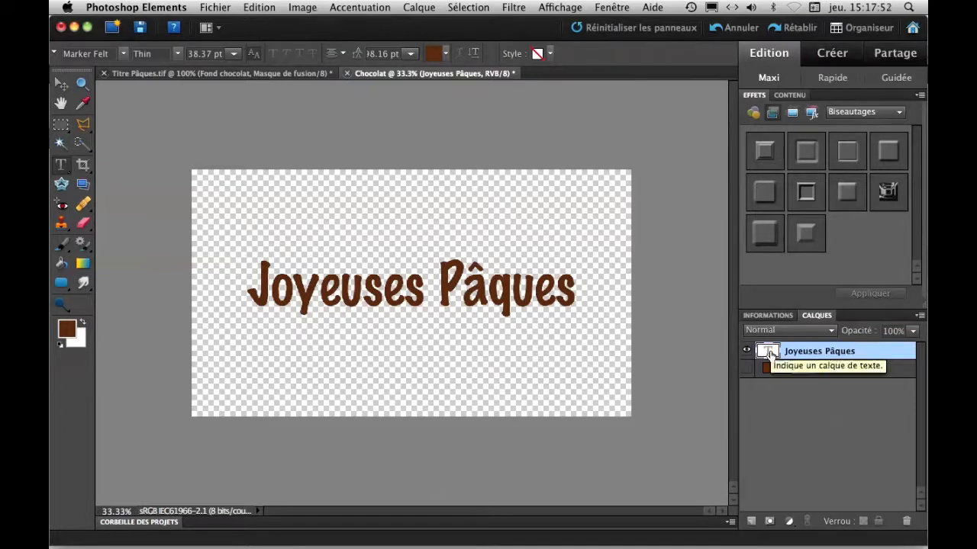
pyautogui.rightClick(769, 354)
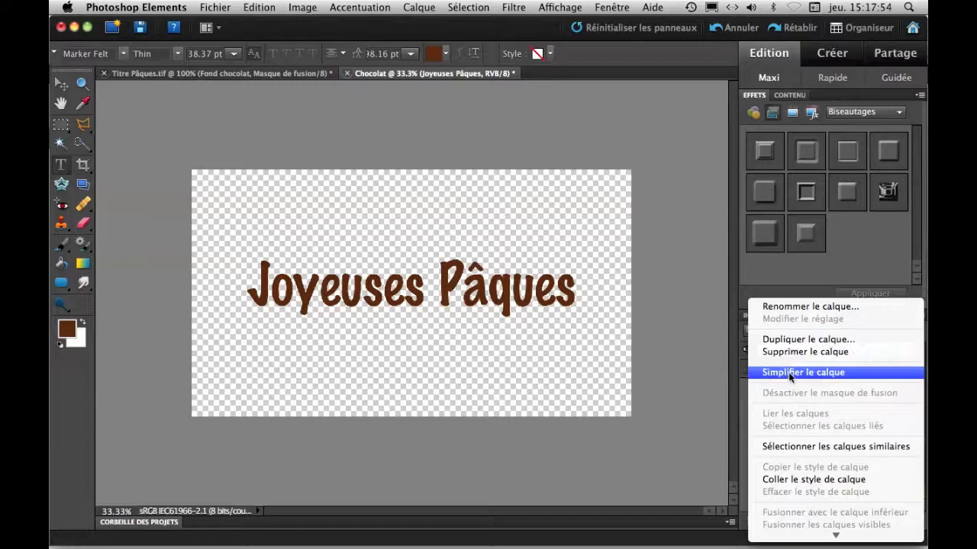
pyautogui.click(787, 375)
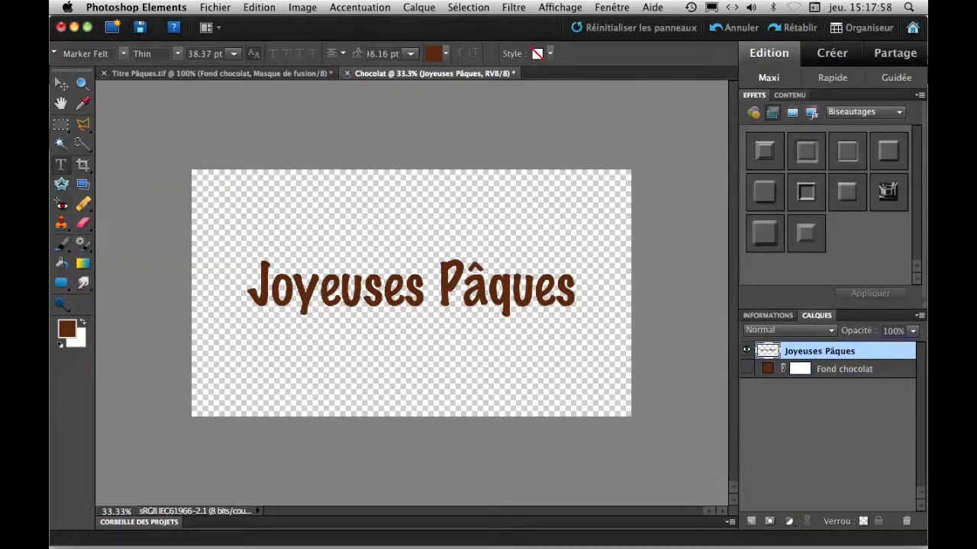
# Try to edit the simplified title with the Type tool, discard the new text layer, and switch to the Move tool
pyautogui.click(560, 291)
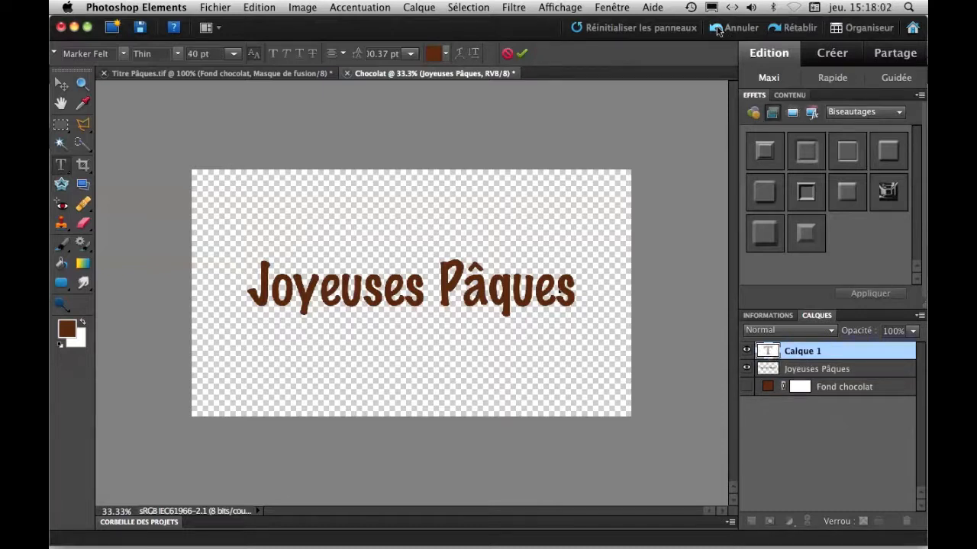
pyautogui.click(799, 367)
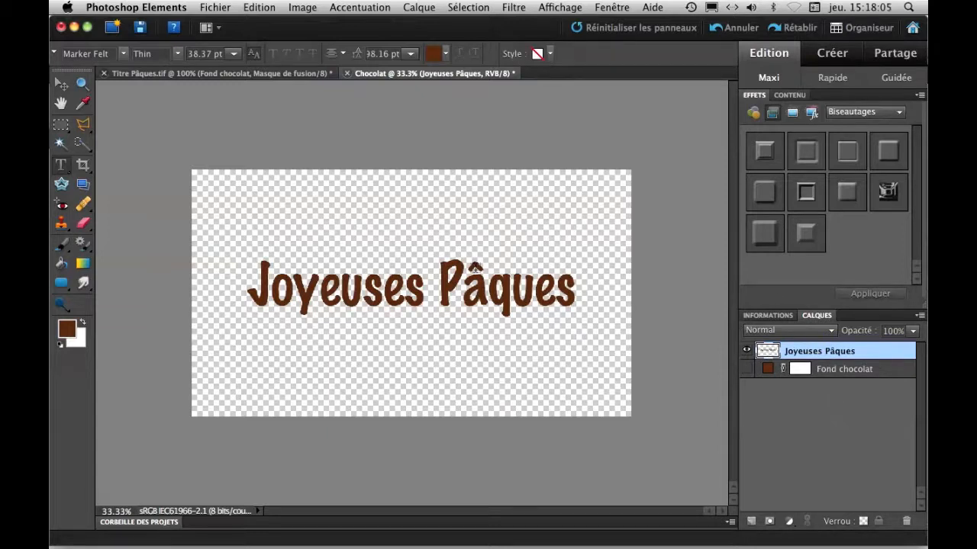
pyautogui.click(62, 84)
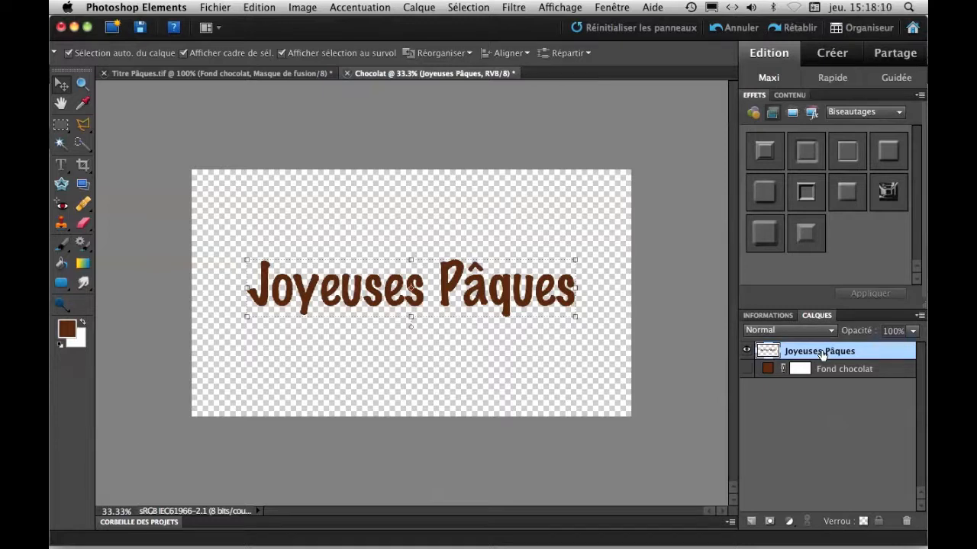
pyautogui.click(424, 10)
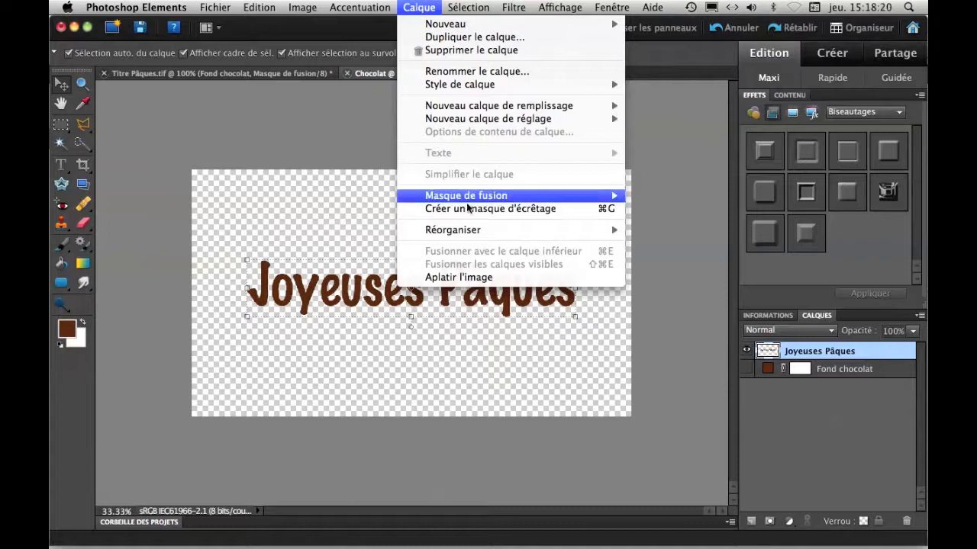
pyautogui.moveTo(460, 88)
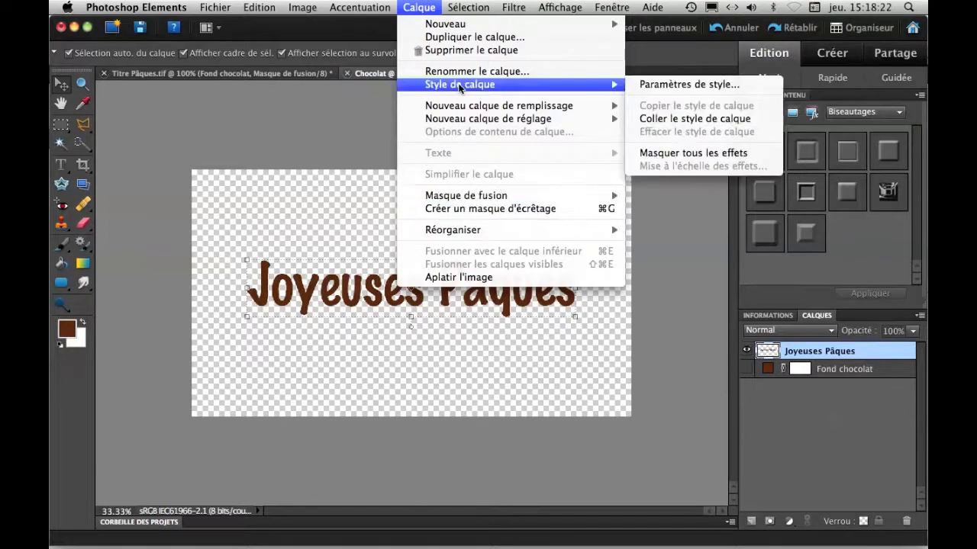
pyautogui.click(664, 85)
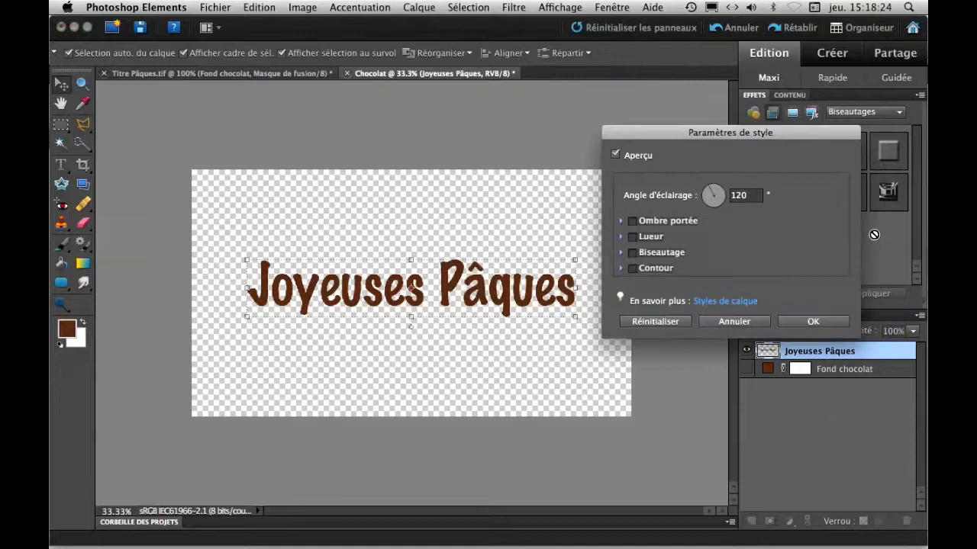
pyautogui.click(631, 254)
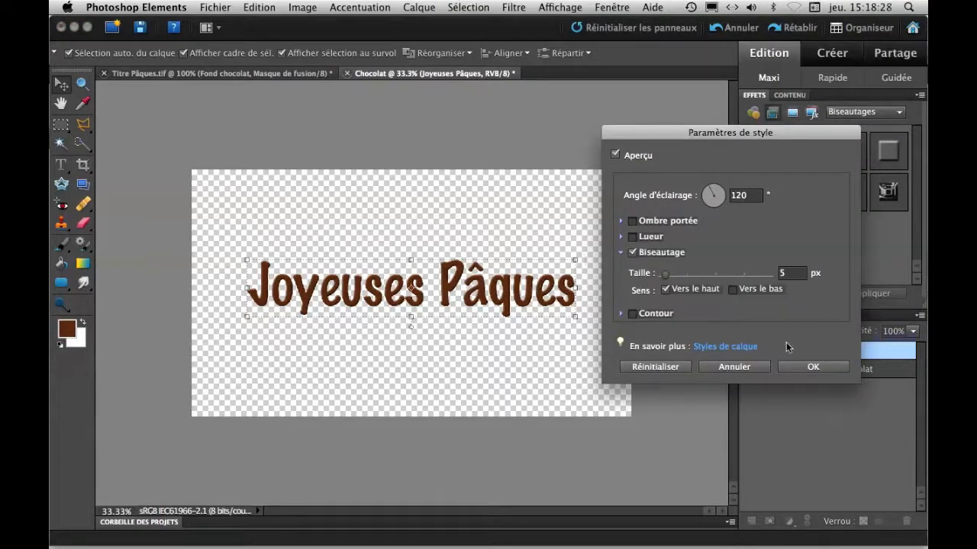
pyautogui.press('super+equal')
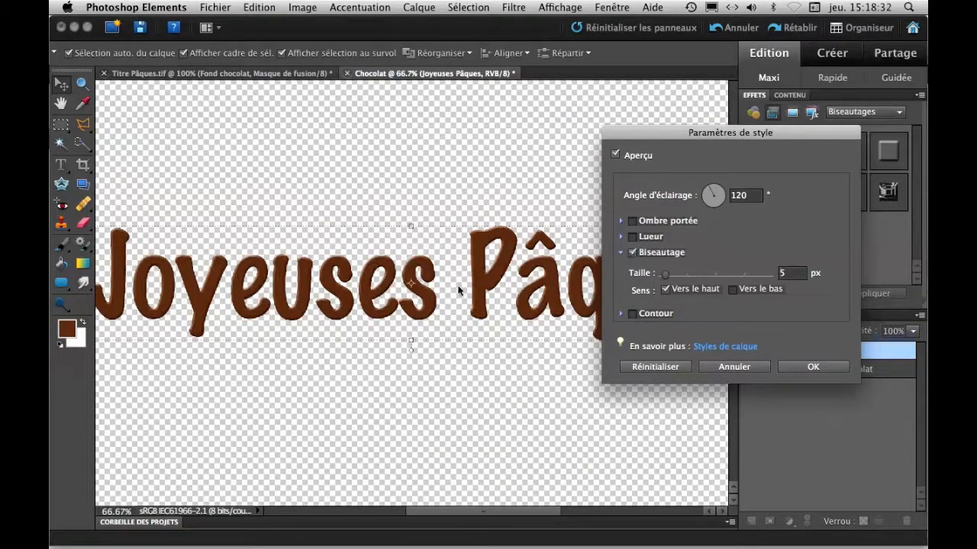
pyautogui.moveTo(738, 132); pyautogui.dragTo(604, 120)
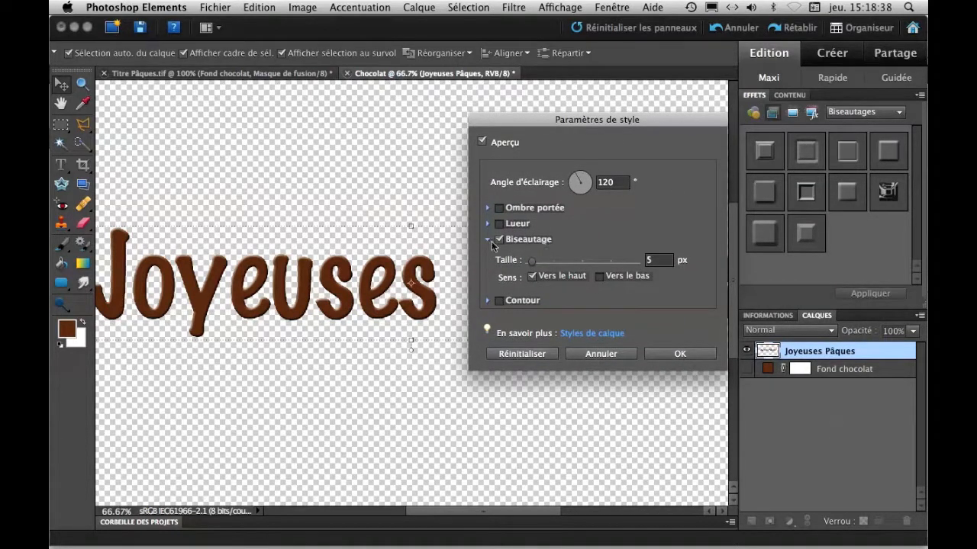
pyautogui.moveTo(532, 263)
pyautogui.mouseDown()
pyautogui.moveTo(544, 265)
pyautogui.moveTo(523, 263)
pyautogui.moveTo(534, 269)
pyautogui.mouseUp()
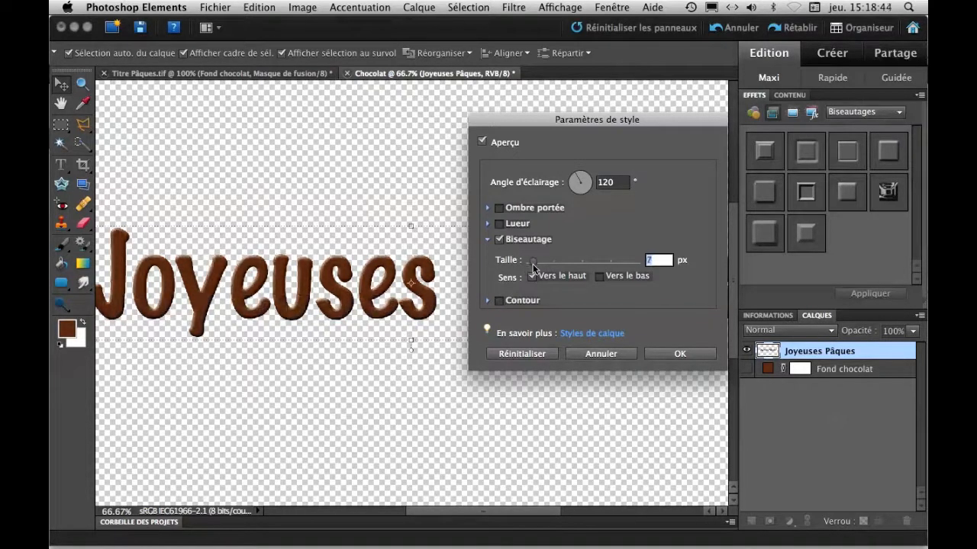
pyautogui.click(599, 353)
# Show the Fond chocolat layer and apply a 6 px upward bevel to the Joyeuses Pâques layer
pyautogui.click(746, 368)
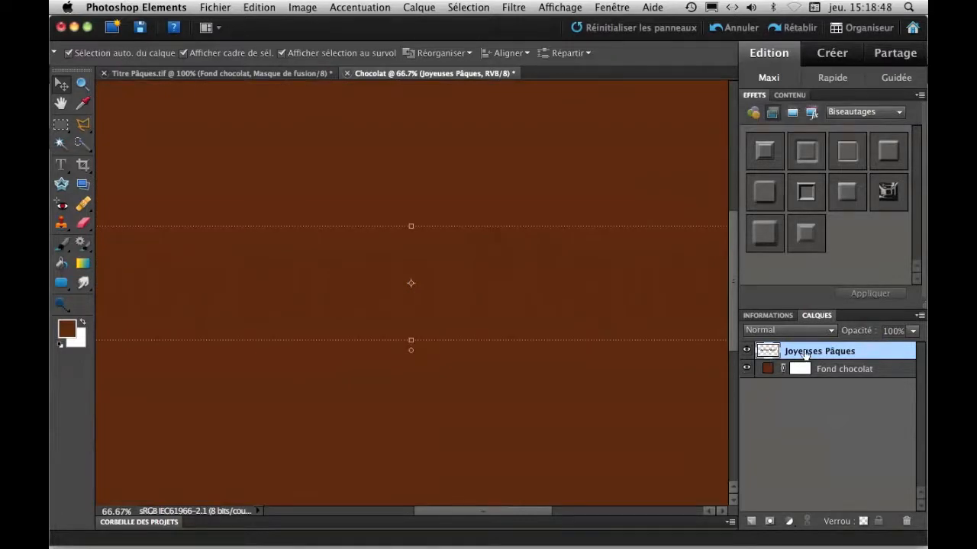
pyautogui.click(421, 8)
pyautogui.moveTo(446, 86)
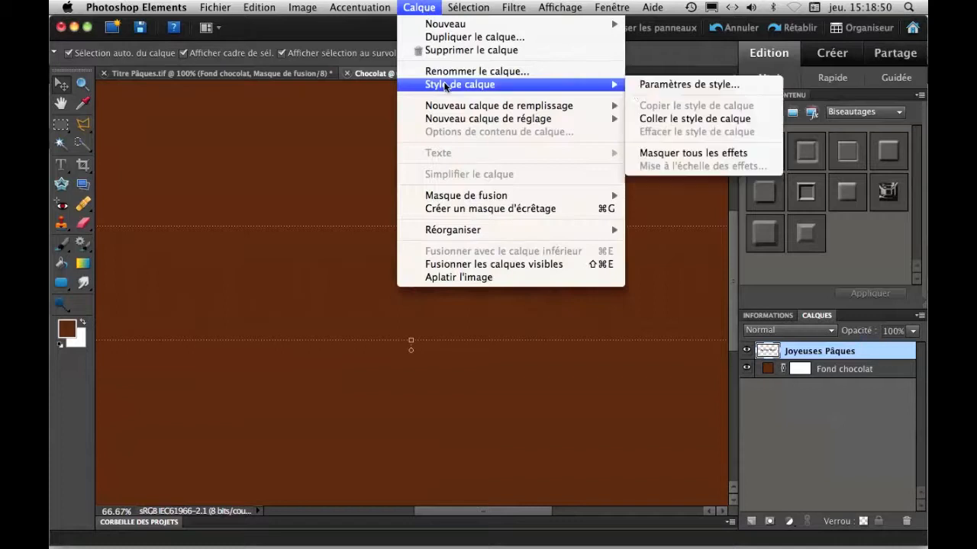
pyautogui.click(654, 85)
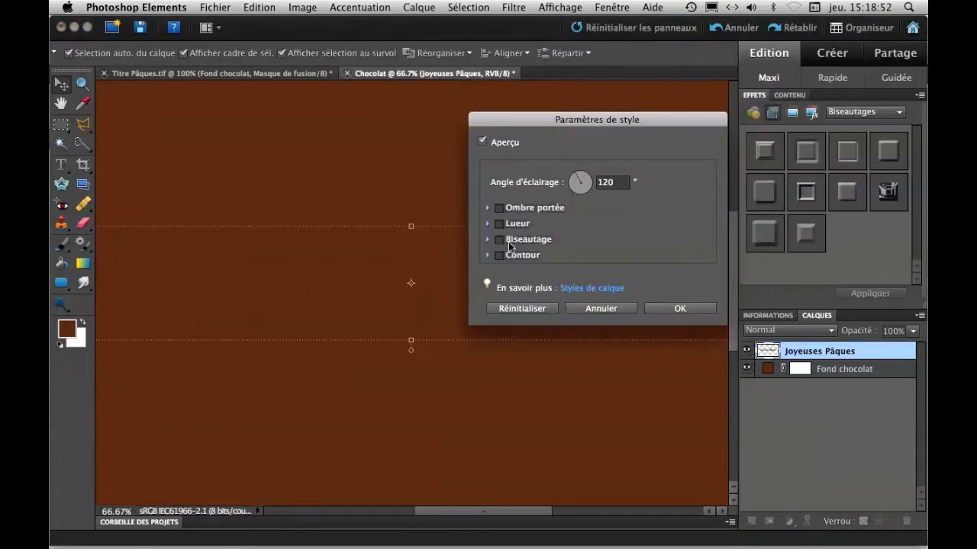
pyautogui.click(500, 240)
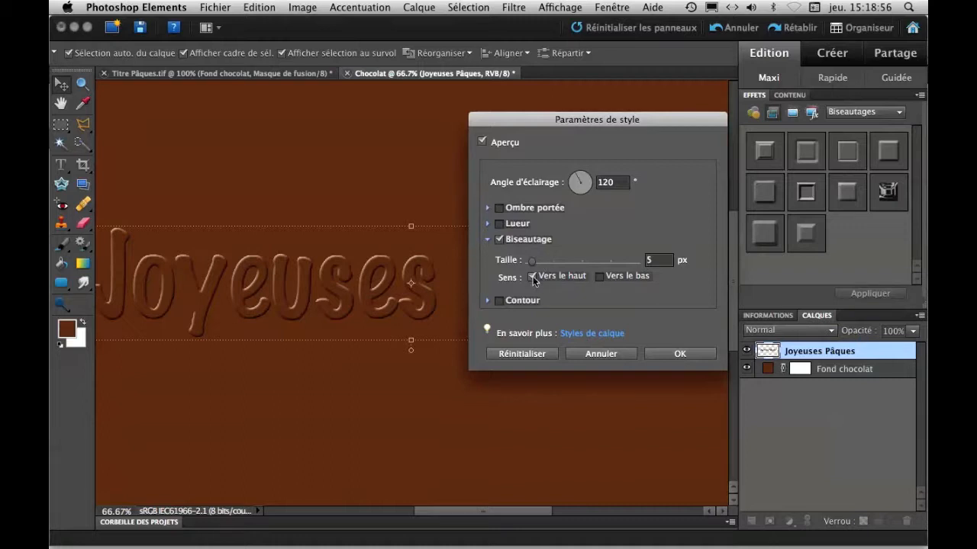
pyautogui.click(602, 277)
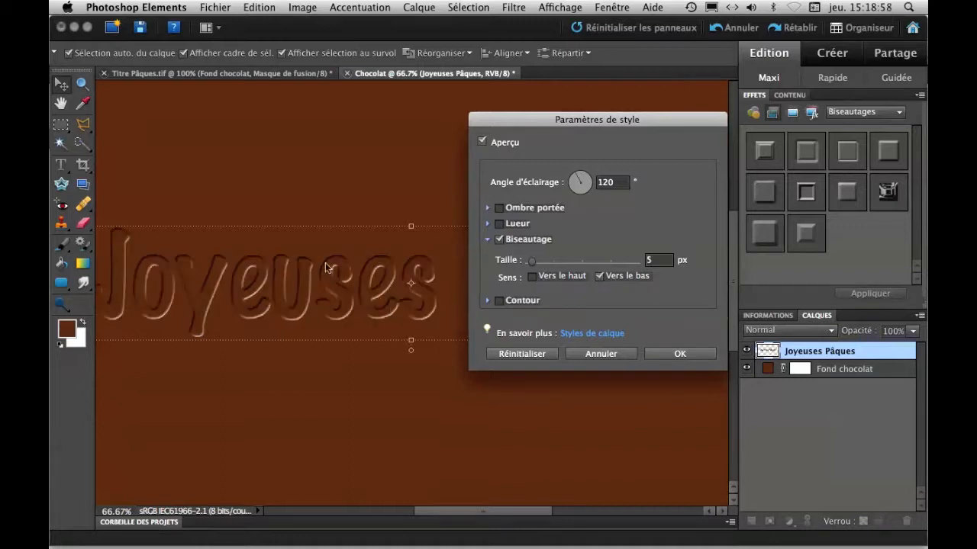
pyautogui.click(533, 279)
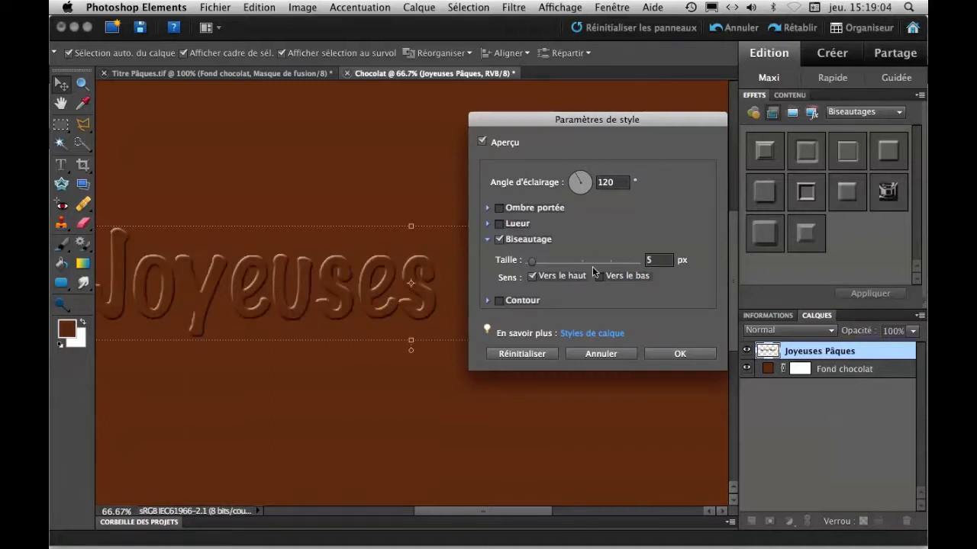
pyautogui.moveTo(531, 263)
pyautogui.mouseDown()
pyautogui.moveTo(562, 266)
pyautogui.moveTo(523, 263)
pyautogui.moveTo(532, 265)
pyautogui.mouseUp()
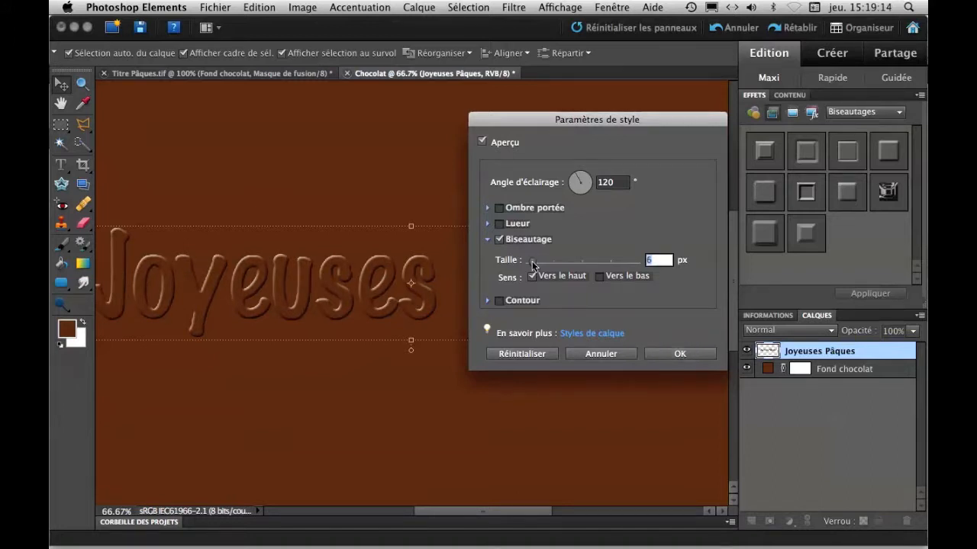
pyautogui.click(669, 353)
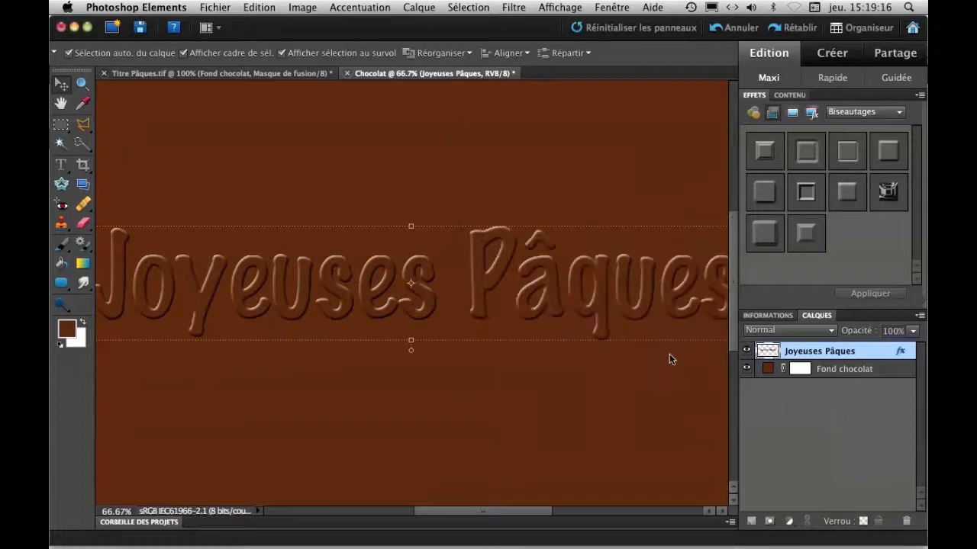
# Choose the hard round 13 px brush from the default brush set and open its additional brush options
pyautogui.press('super+minus')
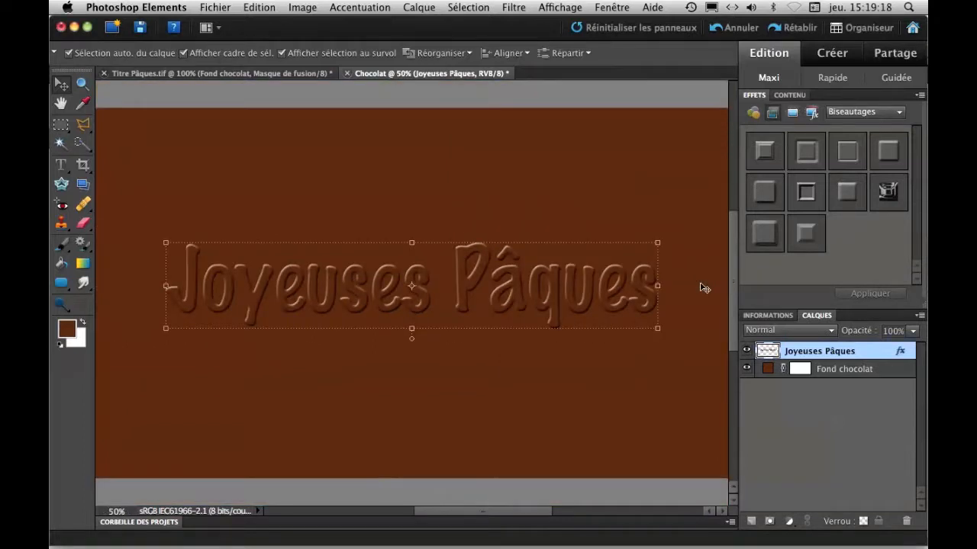
pyautogui.click(62, 244)
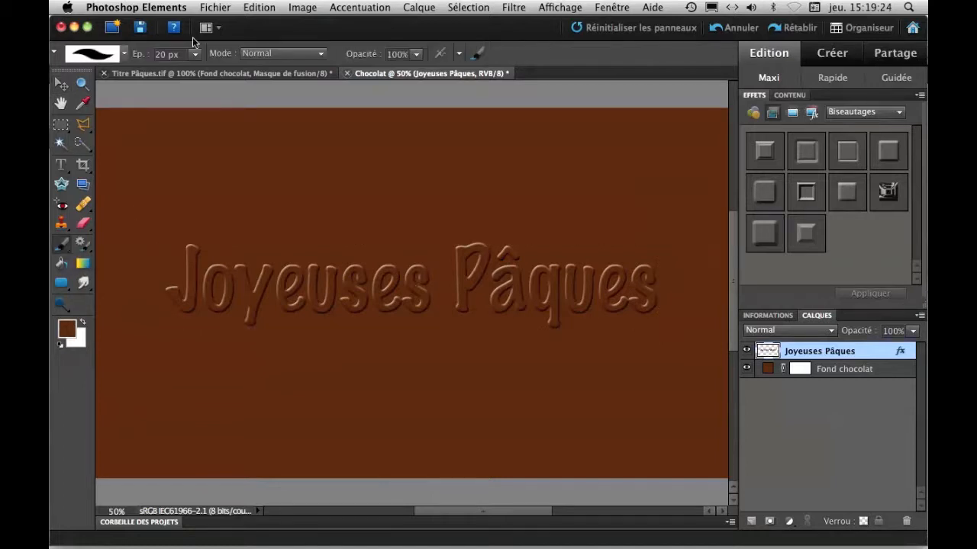
pyautogui.click(123, 54)
pyautogui.click(140, 89)
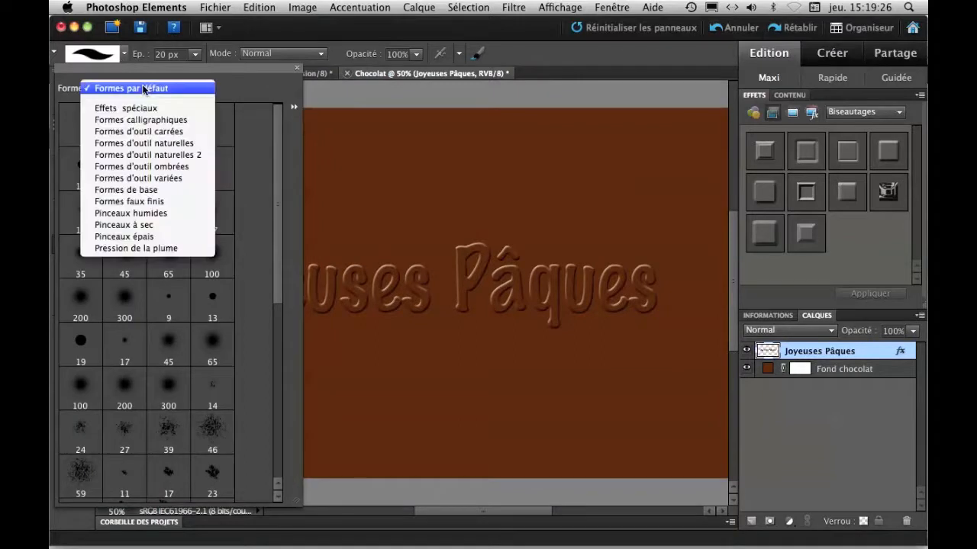
pyautogui.click(114, 89)
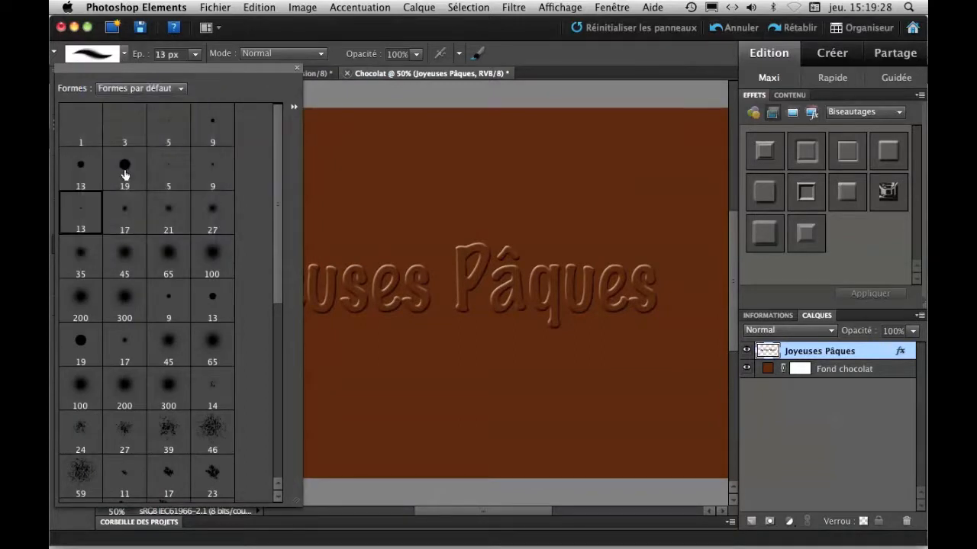
pyautogui.click(78, 170)
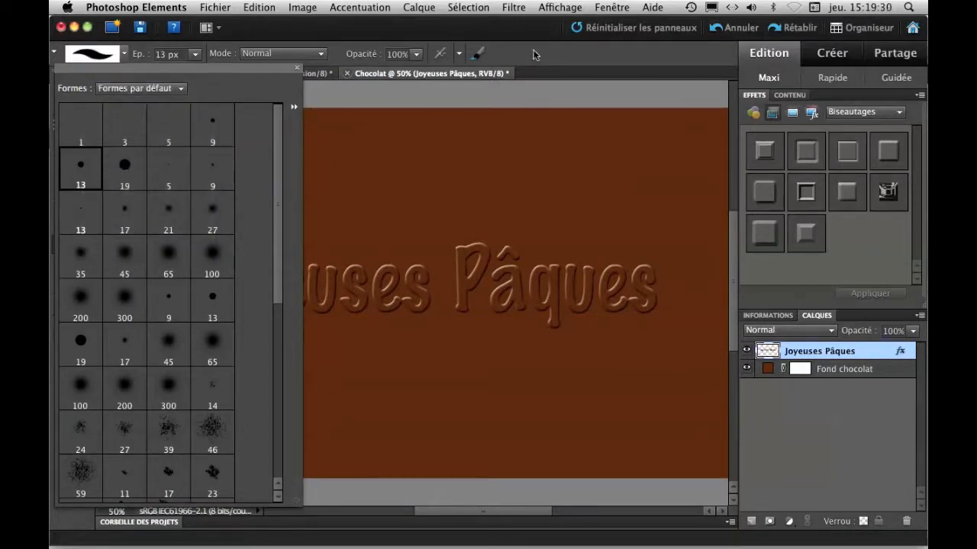
pyautogui.click(476, 58)
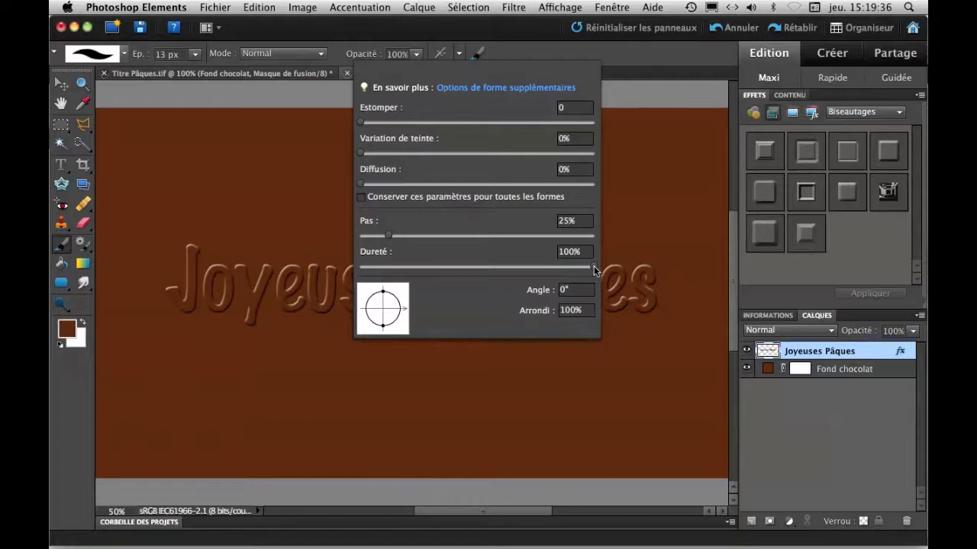
# Hide the Fond chocolat layer and paint a zigzag test stroke above the title with the hard brush
pyautogui.click(747, 370)
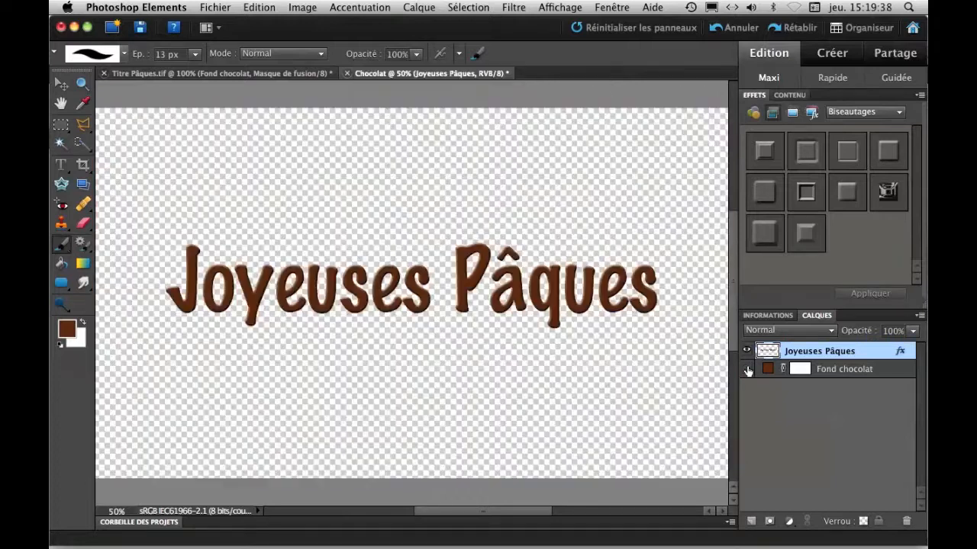
pyautogui.moveTo(297, 171)
pyautogui.mouseDown()
pyautogui.moveTo(359, 211)
pyautogui.moveTo(435, 172)
pyautogui.moveTo(454, 209)
pyautogui.moveTo(547, 187)
pyautogui.mouseUp()
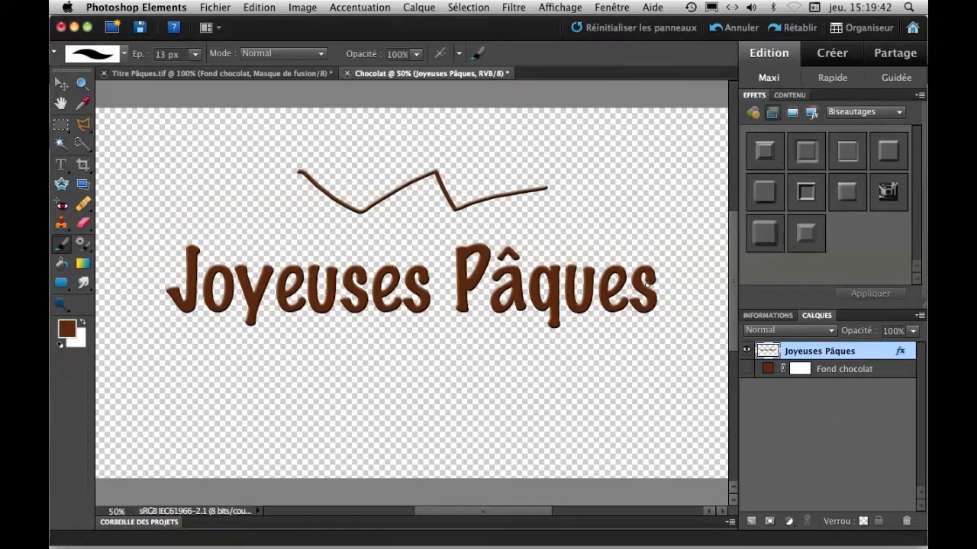
pyautogui.press('super+equal')
pyautogui.press('super+equal')
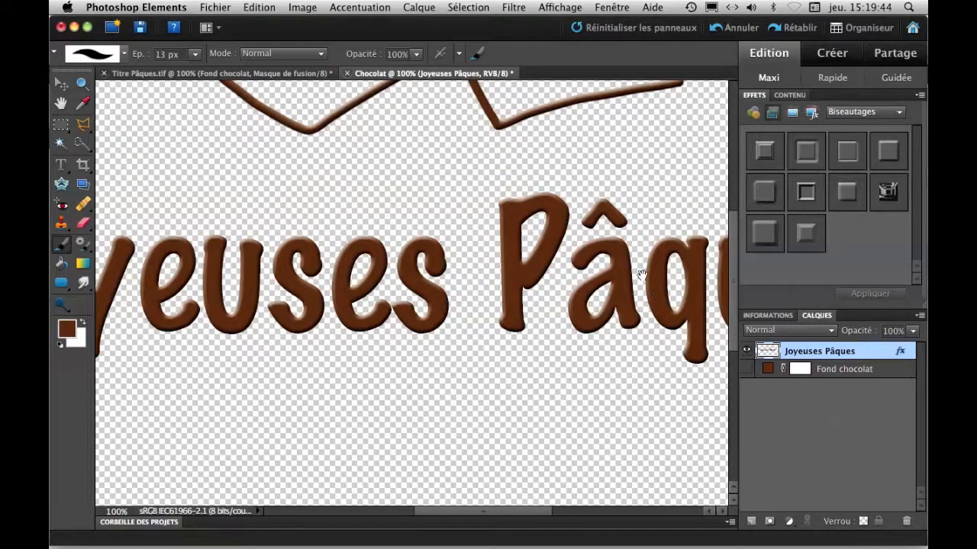
pyautogui.moveTo(338, 129); pyautogui.dragTo(394, 233)
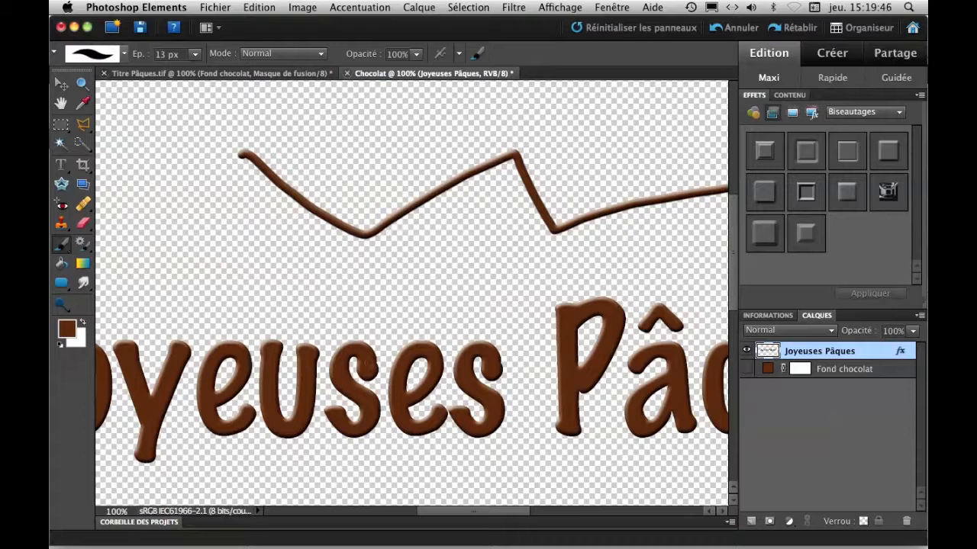
# Set the brush hardness to 0% and paint a soft wavy test stroke between the zigzag and the title
pyautogui.click(479, 54)
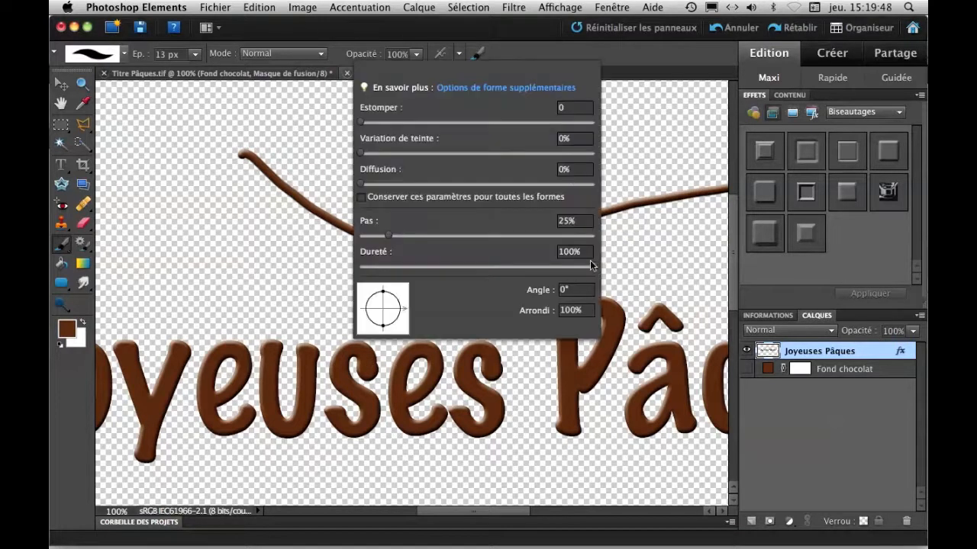
pyautogui.moveTo(591, 265); pyautogui.dragTo(352, 266)
pyautogui.moveTo(194, 200)
pyautogui.mouseDown()
pyautogui.moveTo(277, 264)
pyautogui.moveTo(363, 290)
pyautogui.moveTo(494, 245)
pyautogui.moveTo(535, 261)
pyautogui.moveTo(645, 261)
pyautogui.moveTo(674, 273)
pyautogui.mouseUp()
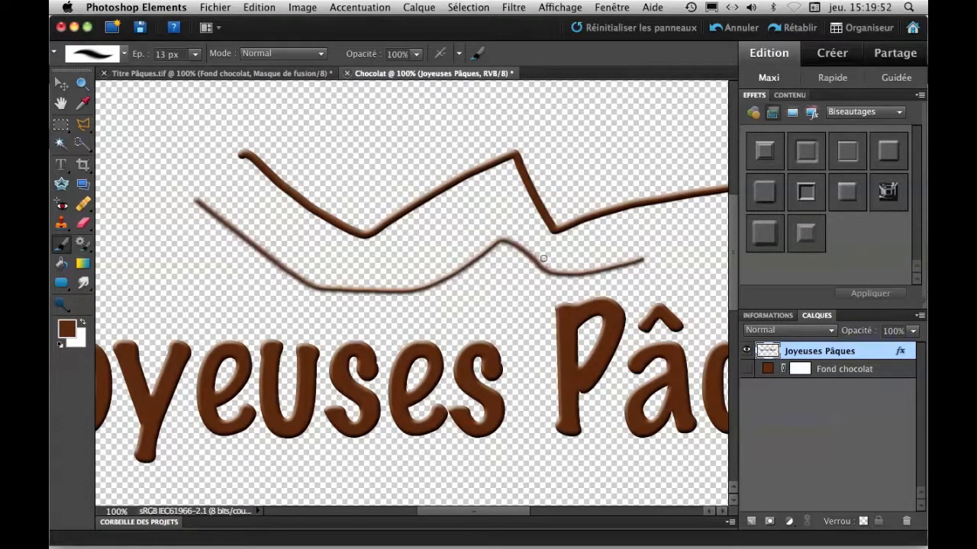
# Undo both test strokes and show the Fond chocolat layer again
pyautogui.click(717, 29)
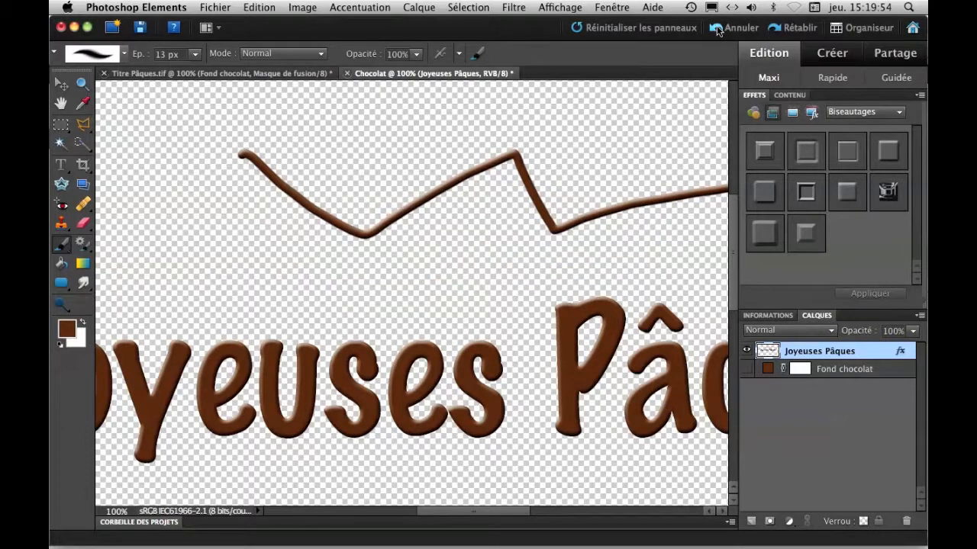
pyautogui.click(717, 29)
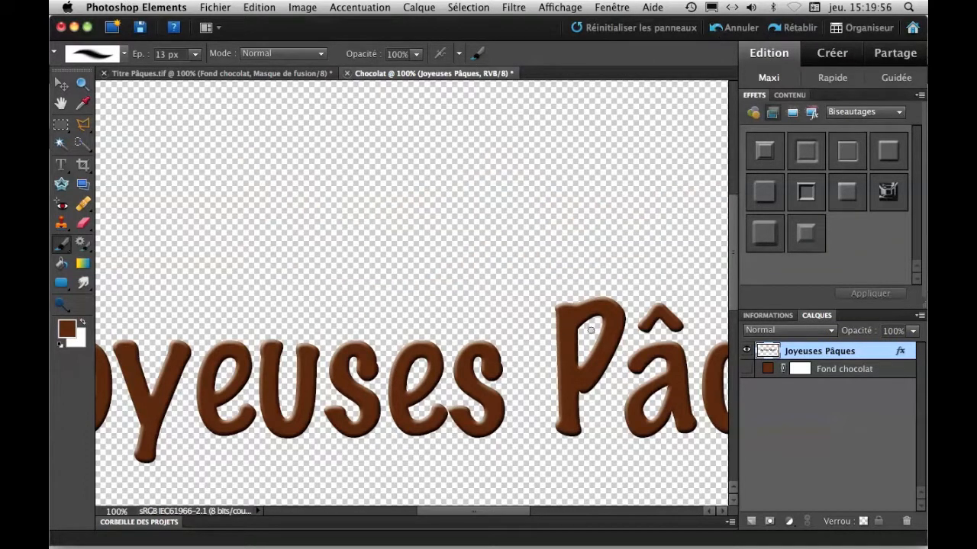
pyautogui.click(746, 368)
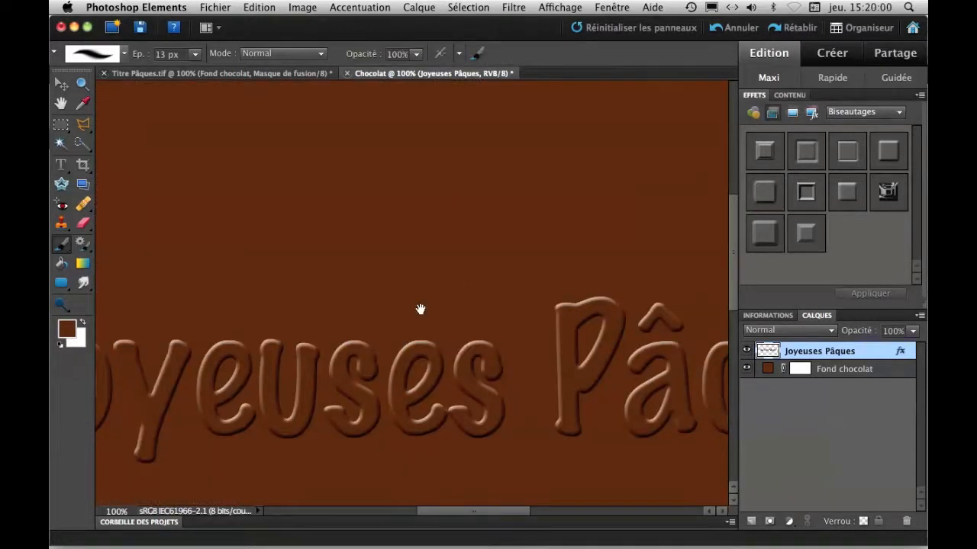
# Set the brush hardness to 100%
pyautogui.scroll(-5, 420, 309)
pyautogui.hscroll(3, 421, 310)
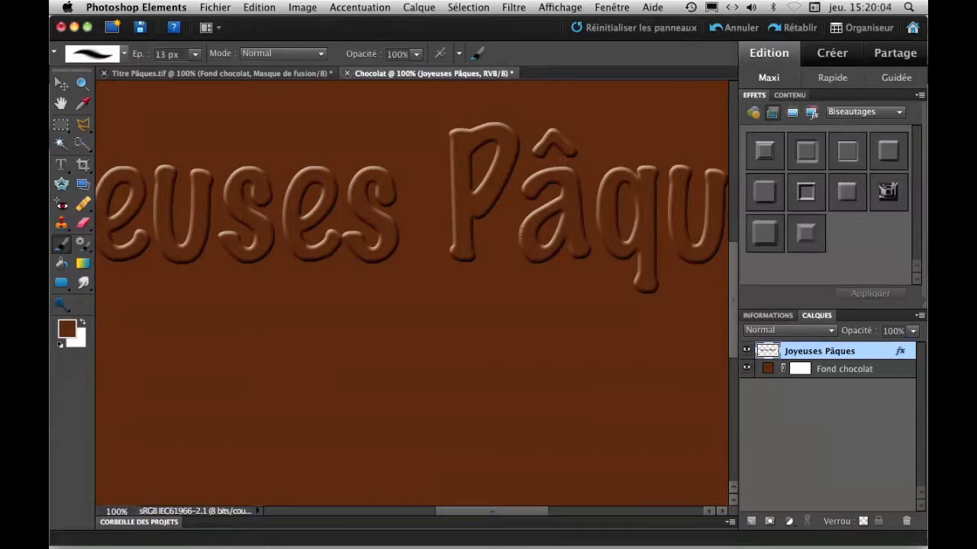
pyautogui.click(482, 55)
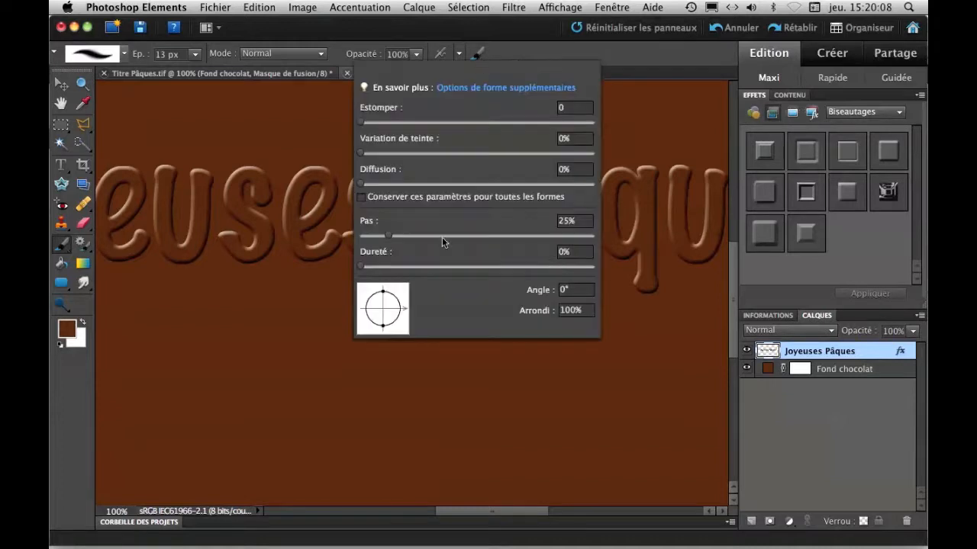
pyautogui.moveTo(360, 268); pyautogui.dragTo(605, 278)
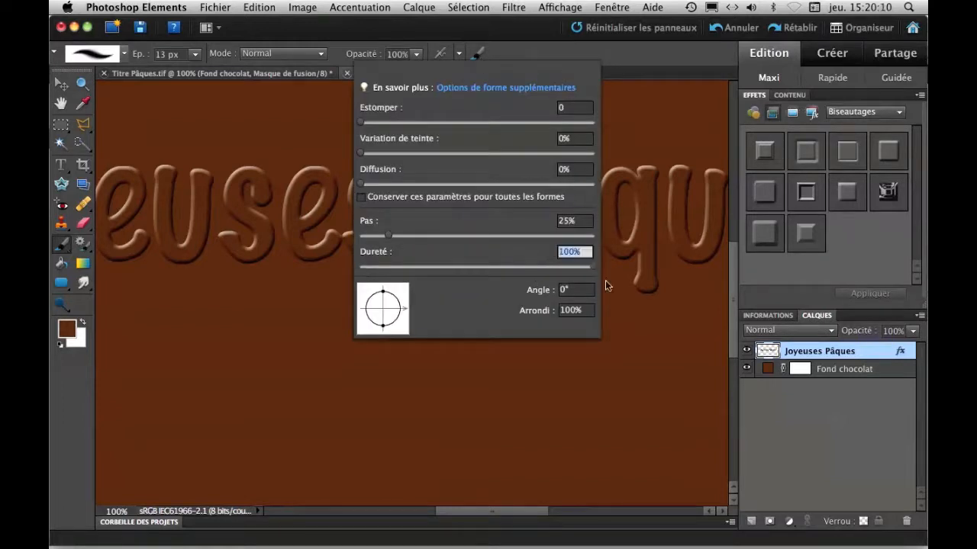
pyautogui.click(638, 112)
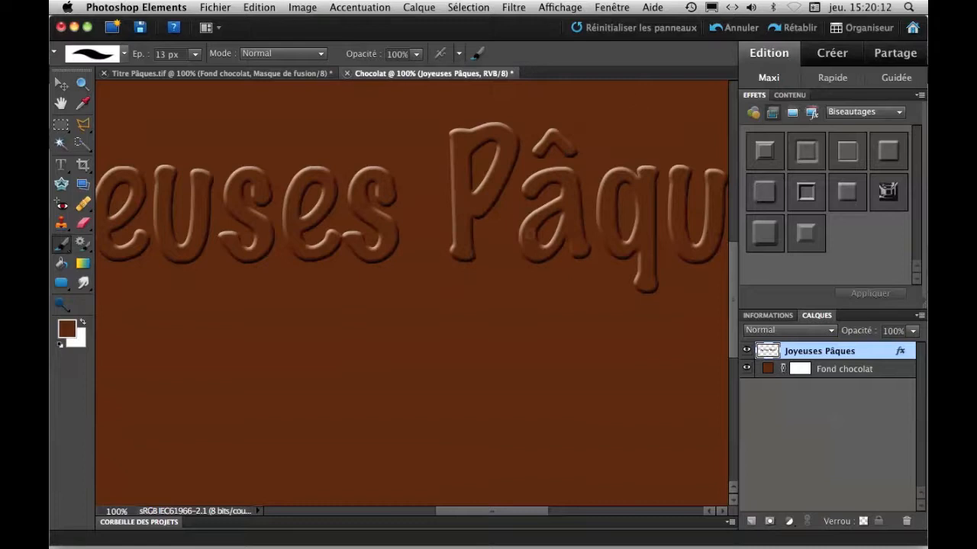
# Paint chocolat drips running down from the P, the circumflex, the a, the q and the final s of Pâques
pyautogui.moveTo(521, 238); pyautogui.dragTo(520, 263)
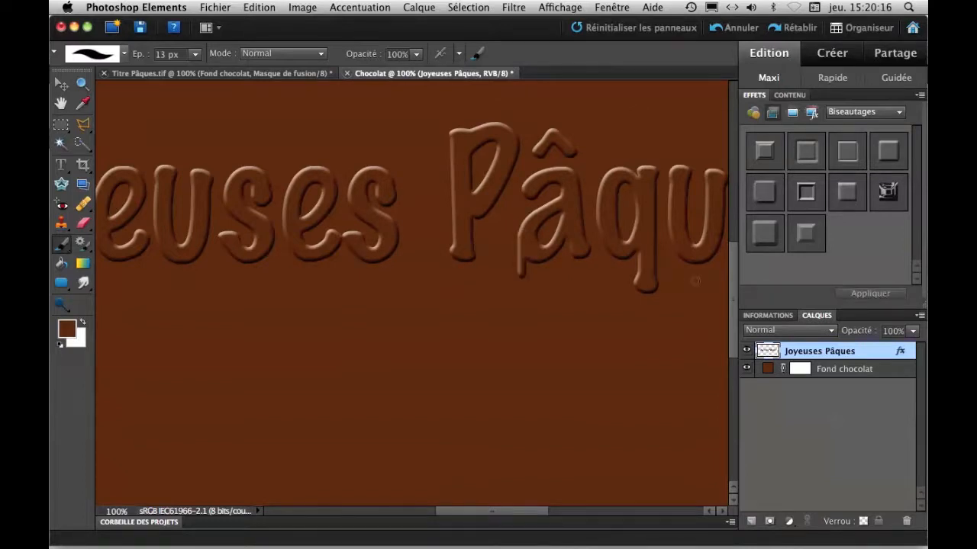
pyautogui.hscroll(6, 399, 290)
pyautogui.moveTo(416, 281); pyautogui.dragTo(412, 316)
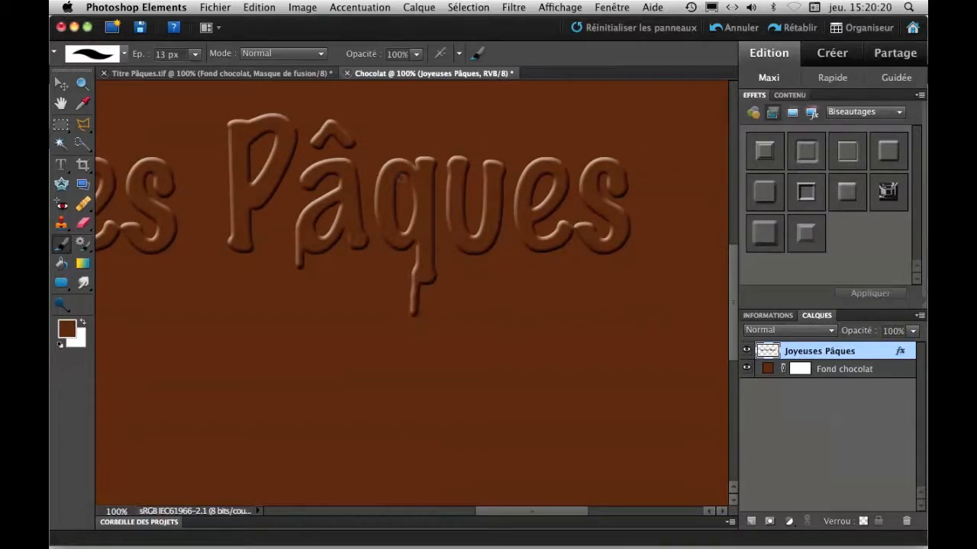
pyautogui.moveTo(375, 186); pyautogui.dragTo(379, 264)
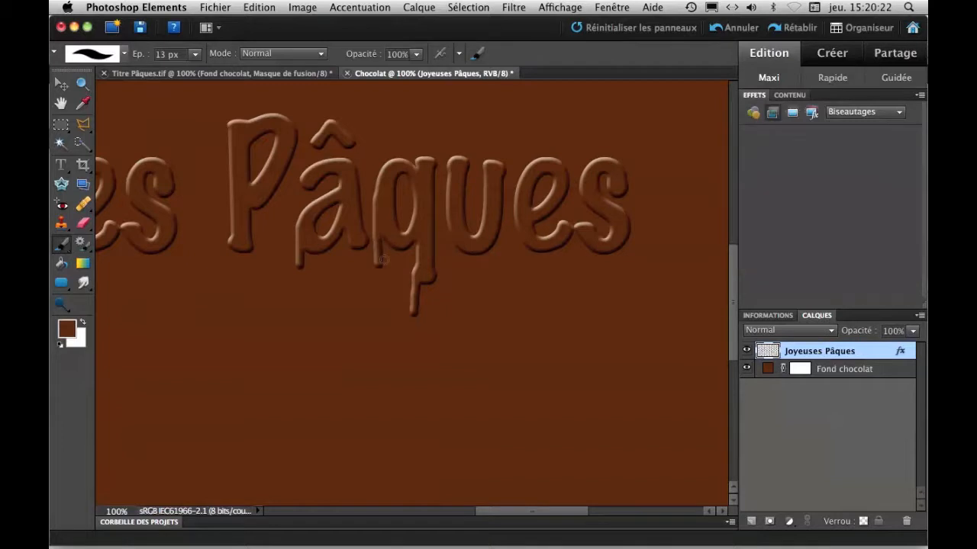
pyautogui.moveTo(624, 221); pyautogui.dragTo(629, 289)
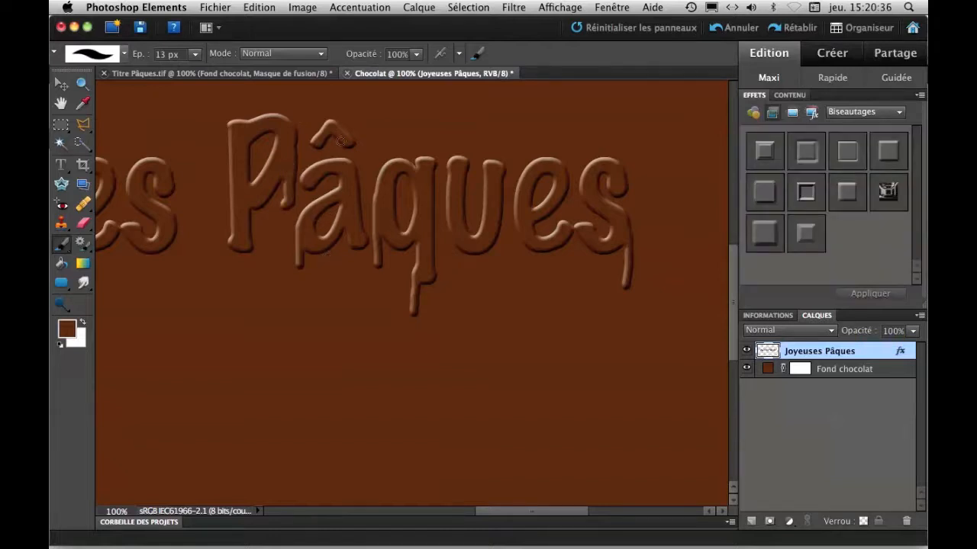
pyautogui.moveTo(353, 153); pyautogui.dragTo(355, 156)
# Paint drips below the final and middle s of Joyeuses, undoing and repainting the one on the middle s
pyautogui.moveTo(226, 214)
pyautogui.mouseDown()
pyautogui.moveTo(409, 203)
pyautogui.moveTo(376, 229)
pyautogui.moveTo(377, 264)
pyautogui.mouseUp()
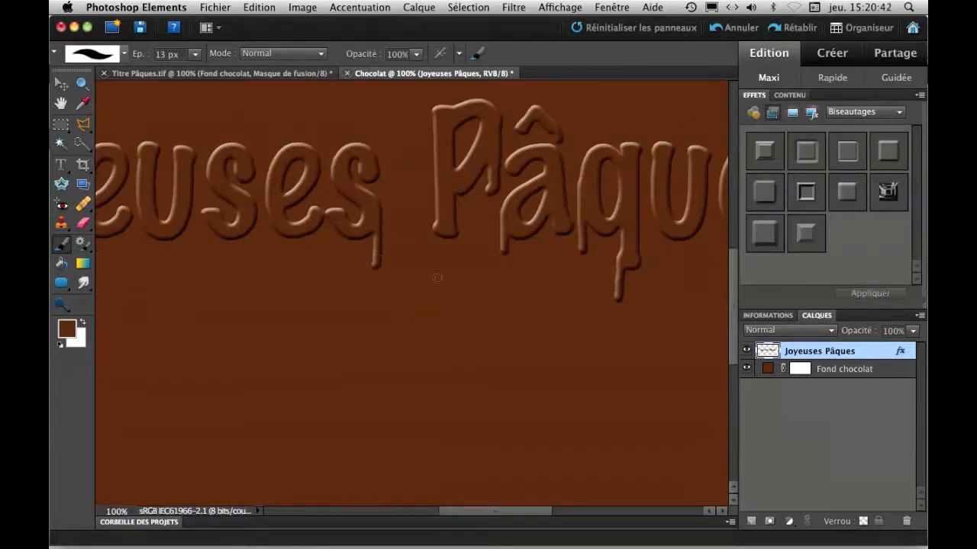
pyautogui.moveTo(249, 215); pyautogui.dragTo(248, 277)
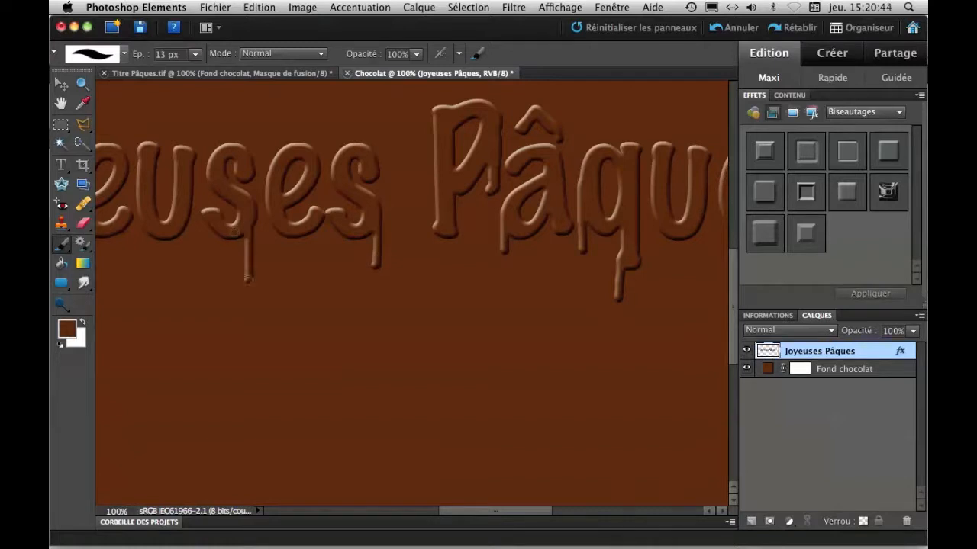
pyautogui.click(718, 32)
pyautogui.moveTo(251, 215); pyautogui.dragTo(254, 271)
# Paint drips below the u, y, first e and J of Joyeuses, plus one inside the o
pyautogui.hscroll(-5, 336, 273)
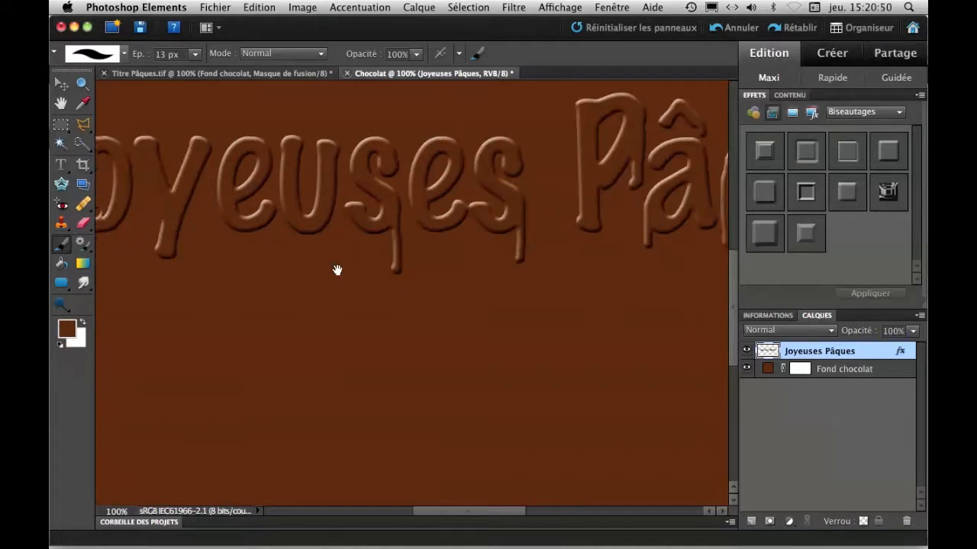
pyautogui.moveTo(312, 234); pyautogui.dragTo(315, 272)
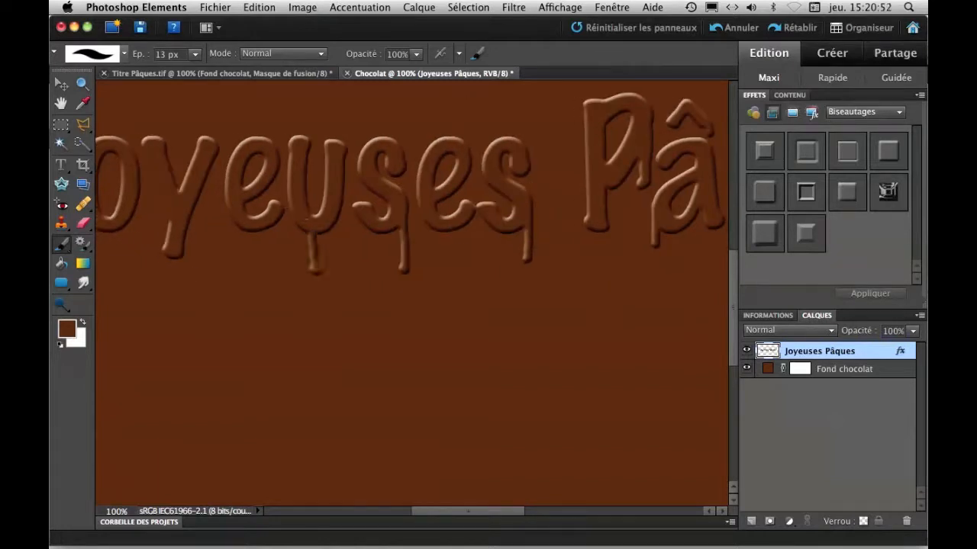
pyautogui.moveTo(174, 258); pyautogui.dragTo(178, 300)
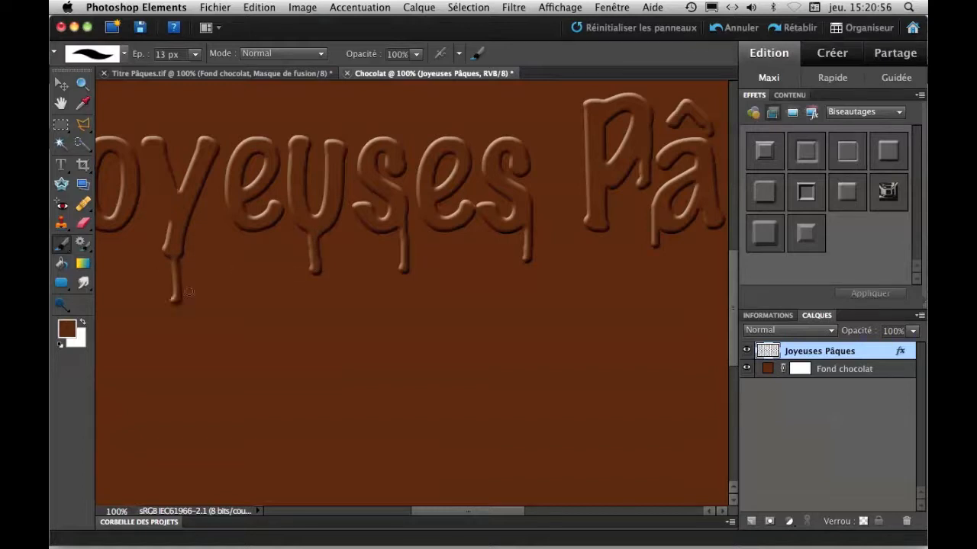
pyautogui.moveTo(232, 214); pyautogui.dragTo(233, 264)
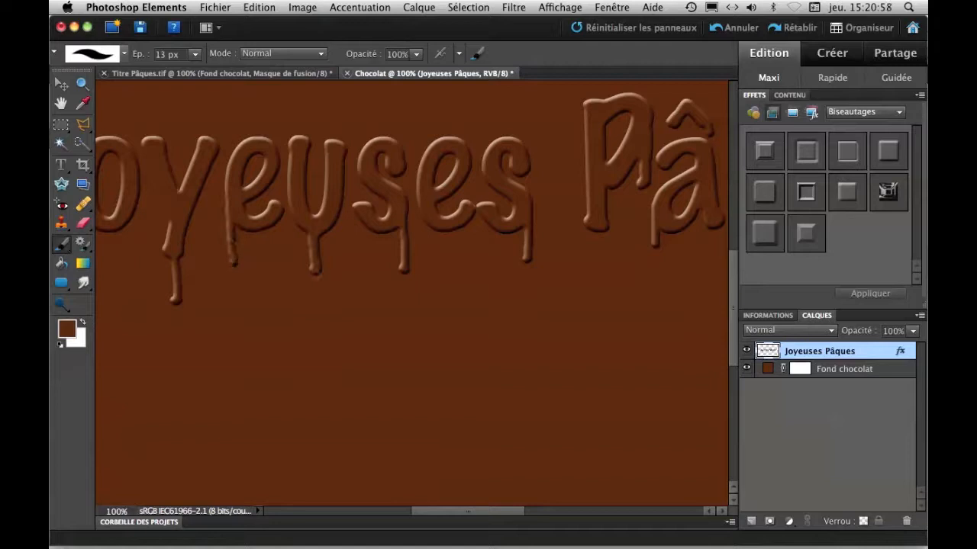
pyautogui.moveTo(120, 247); pyautogui.dragTo(321, 233)
pyautogui.moveTo(320, 161); pyautogui.dragTo(316, 203)
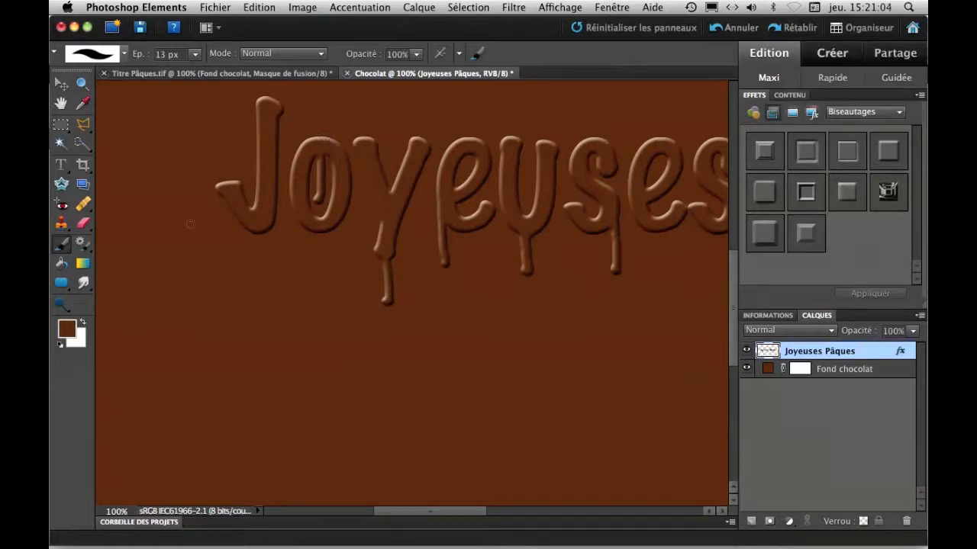
pyautogui.moveTo(281, 112); pyautogui.dragTo(287, 258)
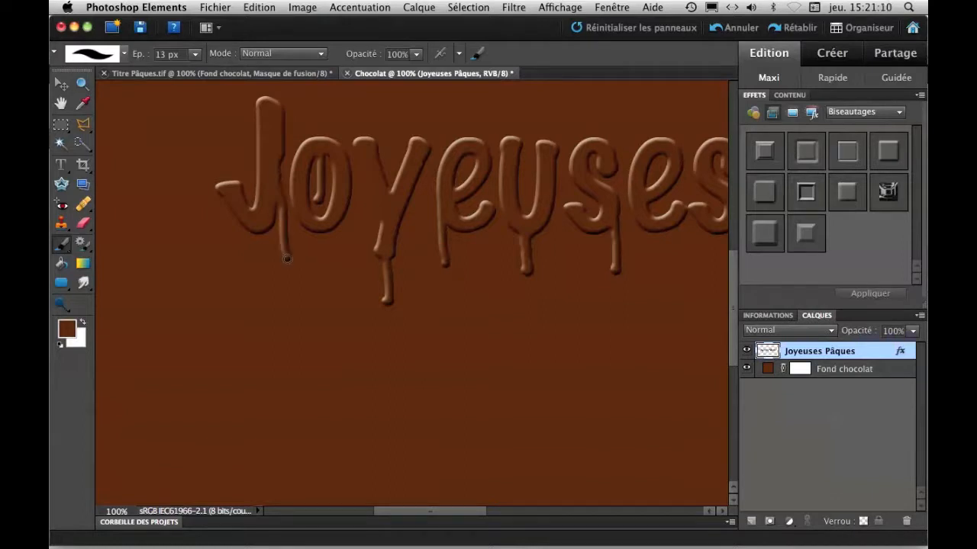
# Add a new layer above Joyeuses Pâques and name it Coulures
pyautogui.press('super+minus')
pyautogui.press('super+minus')
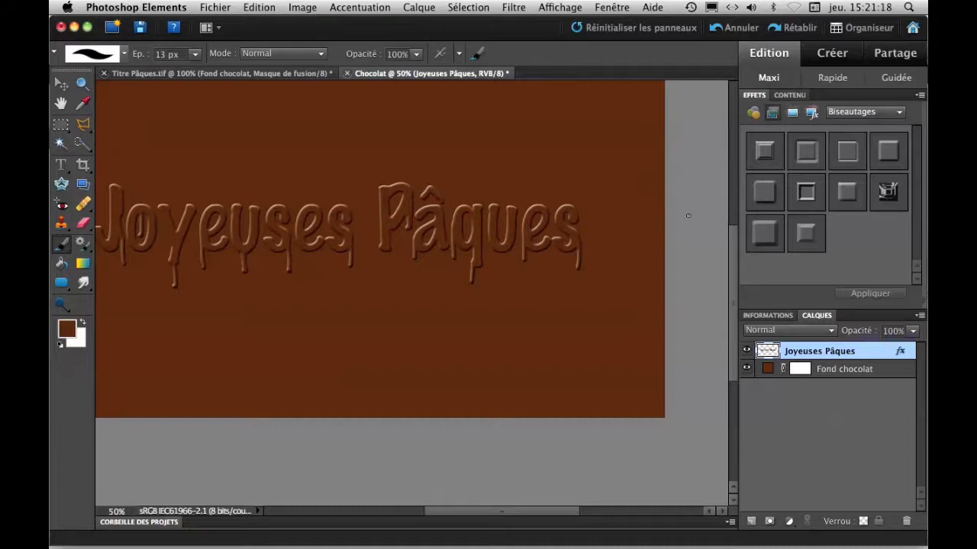
pyautogui.moveTo(320, 255); pyautogui.dragTo(367, 285)
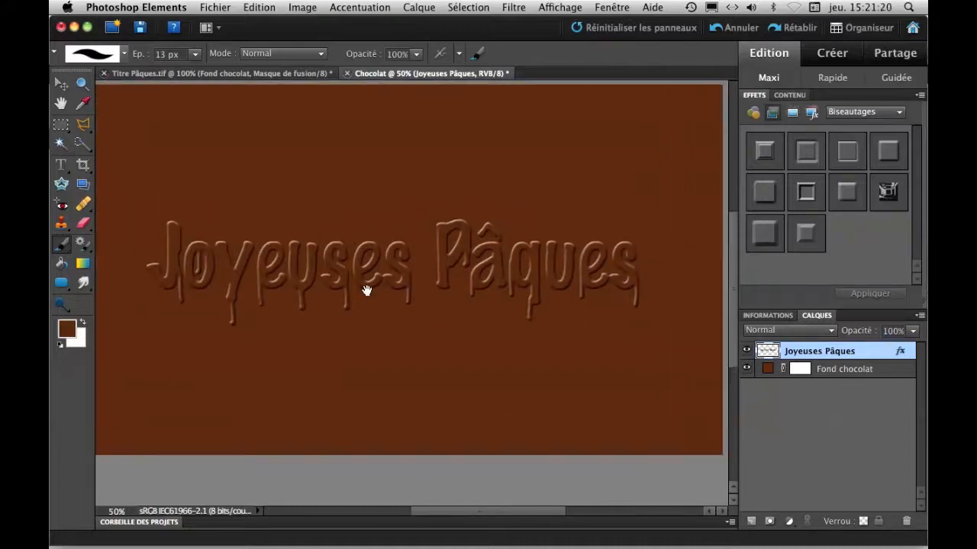
pyautogui.click(751, 523)
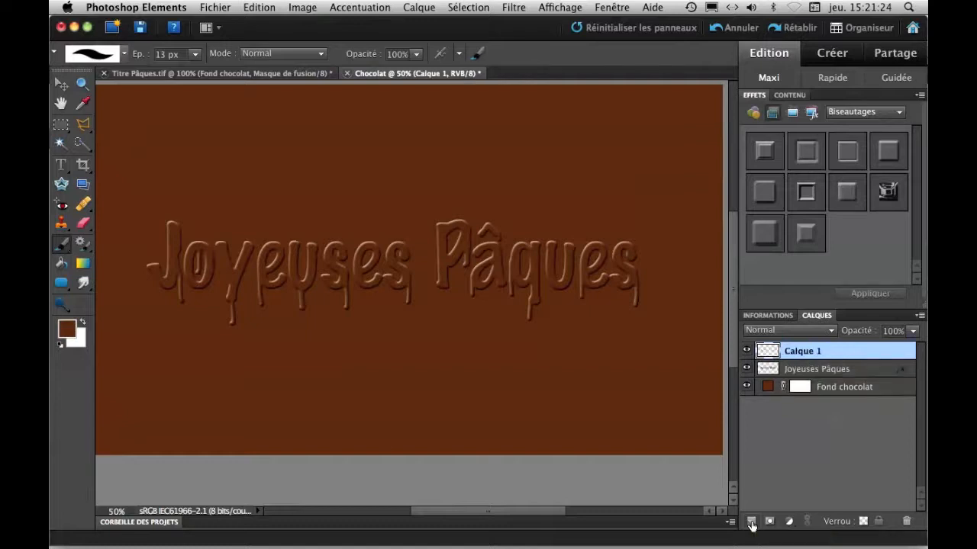
pyautogui.doubleClick(819, 352)
pyautogui.write('Coulures')
pyautogui.press('Return')
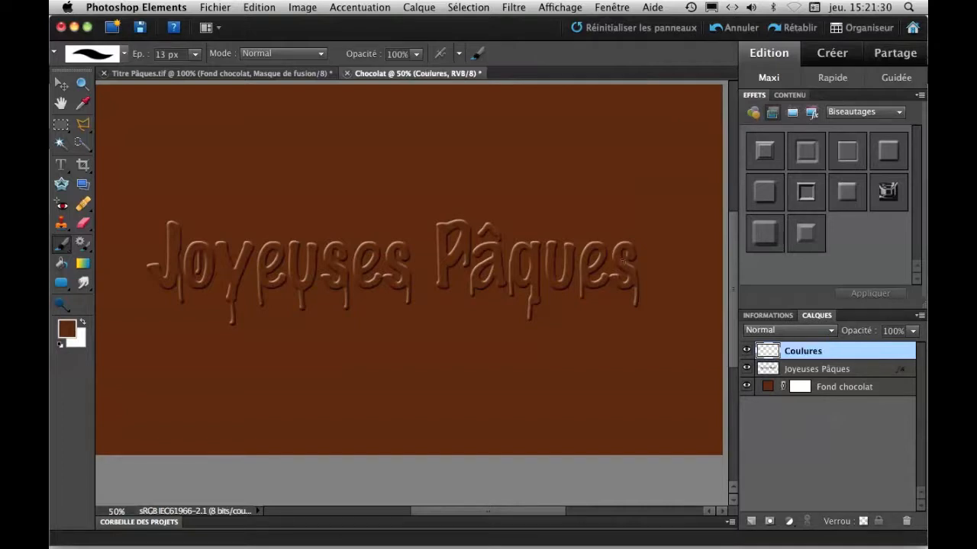
# Examine the whole finished title in Titre Pâques.tif, including its top-edge drips, and return to the Chocolat document
pyautogui.click(237, 77)
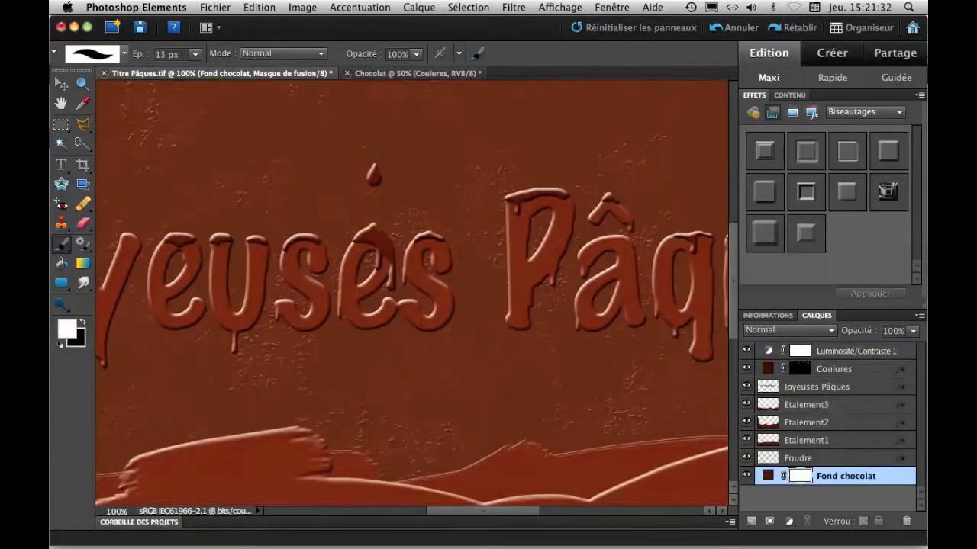
pyautogui.press('super+minus')
pyautogui.press('super+minus')
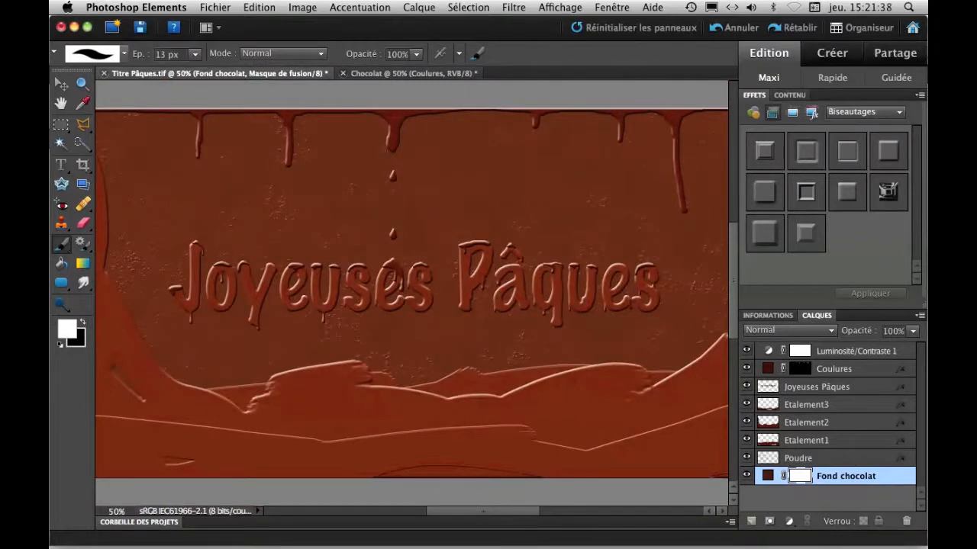
pyautogui.click(372, 72)
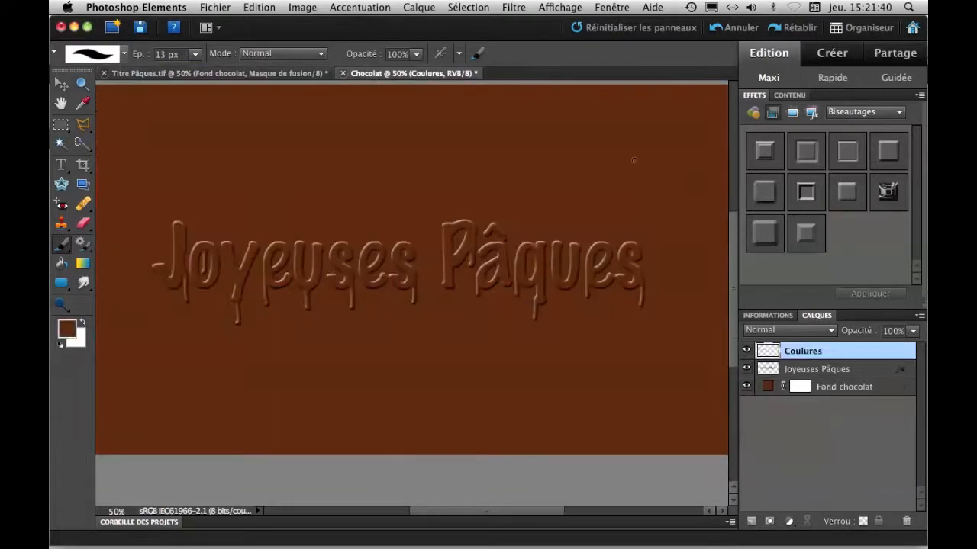
# Set the foreground colour to a darker chocolate brown, hex 481f04
pyautogui.click(66, 330)
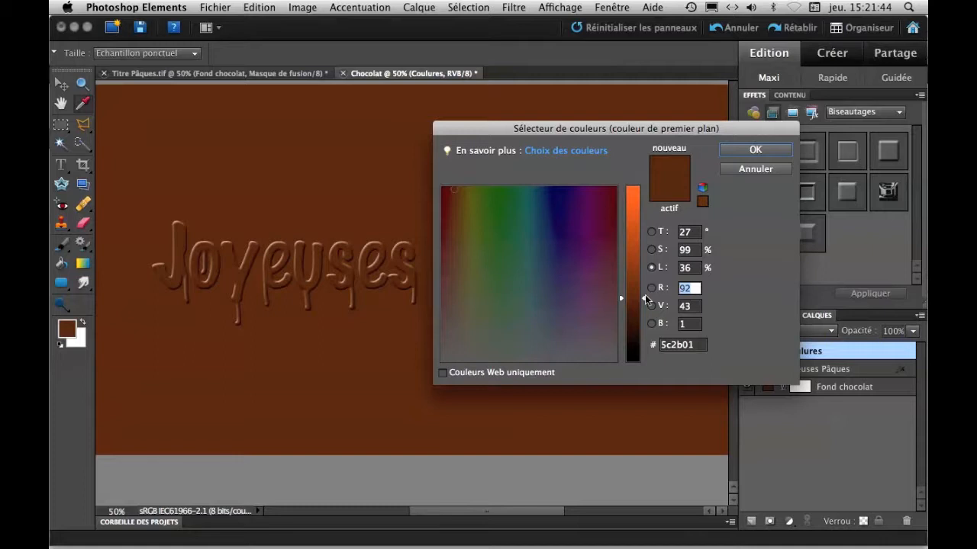
pyautogui.moveTo(453, 189); pyautogui.dragTo(450, 201)
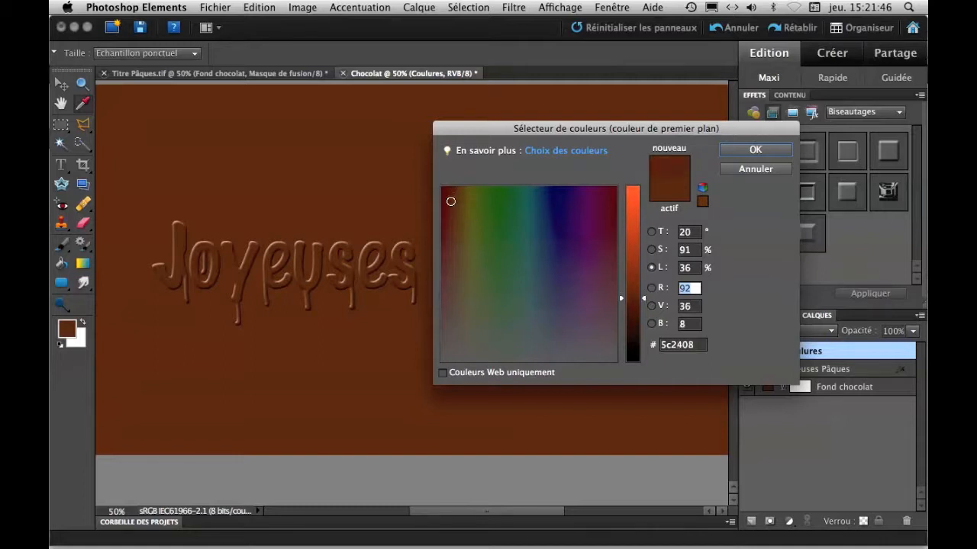
pyautogui.moveTo(643, 300); pyautogui.dragTo(645, 311)
pyautogui.moveTo(450, 203); pyautogui.dragTo(450, 194)
pyautogui.moveTo(644, 309); pyautogui.dragTo(644, 313)
pyautogui.click(453, 196)
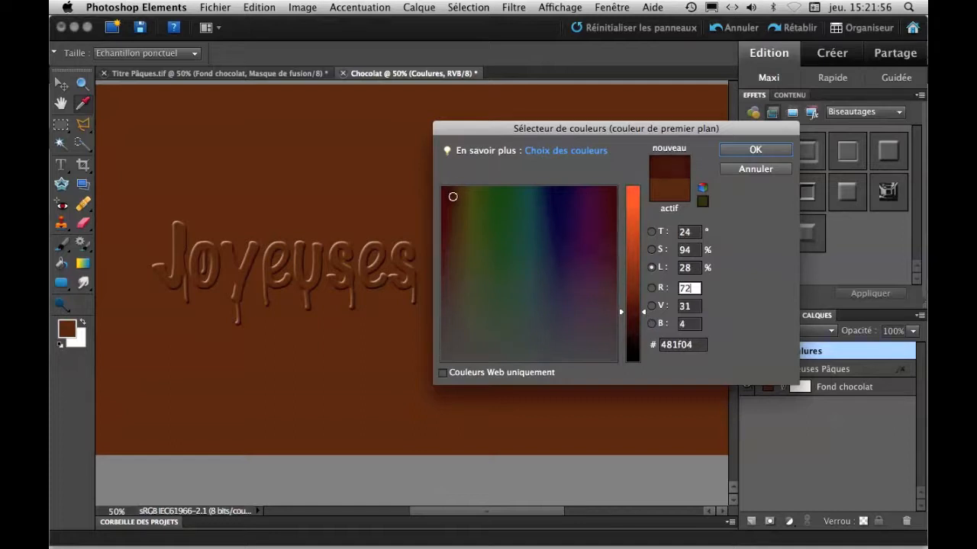
pyautogui.click(754, 150)
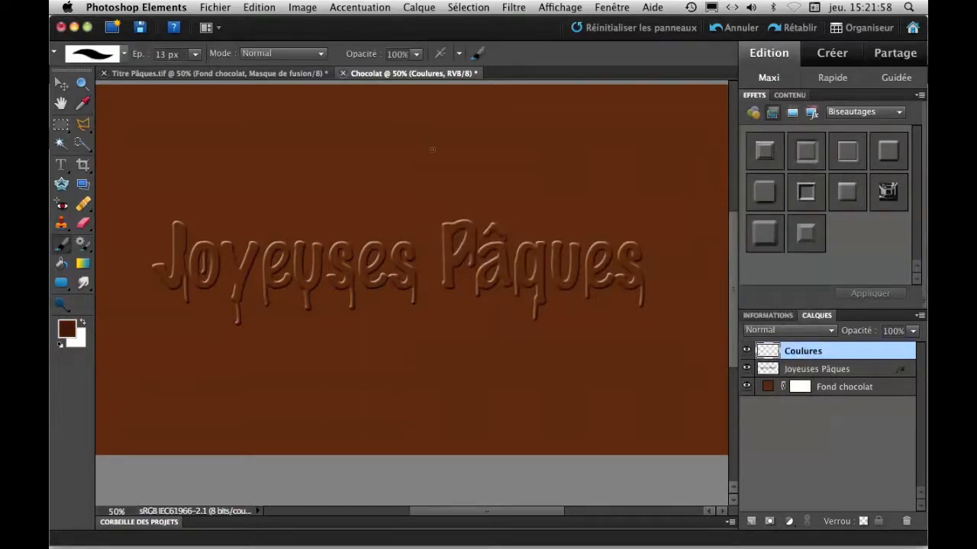
# Set the brush size to 67 px and paint a dark band along the image's upper edge on the Coulures layer
pyautogui.press('super+minus')
pyautogui.press('super+minus')
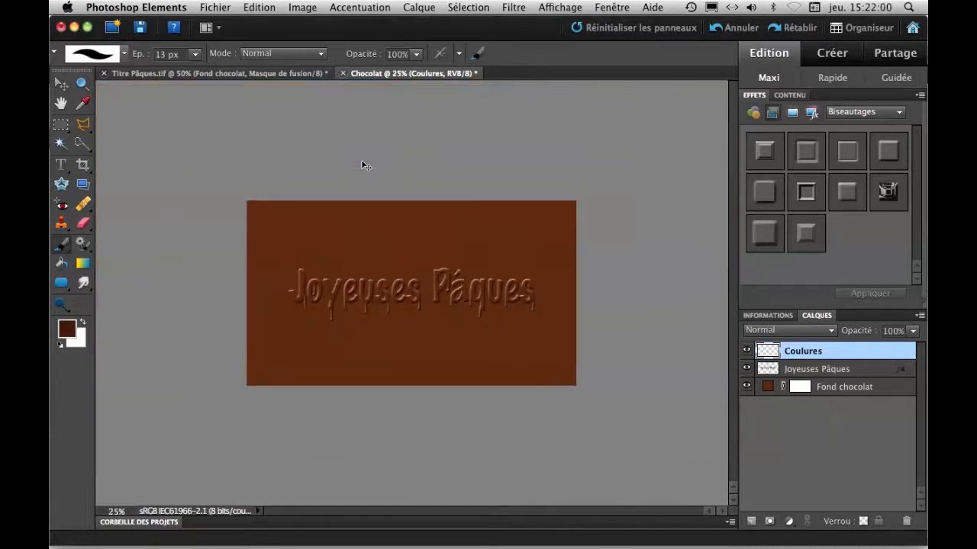
pyautogui.press('super+plus')
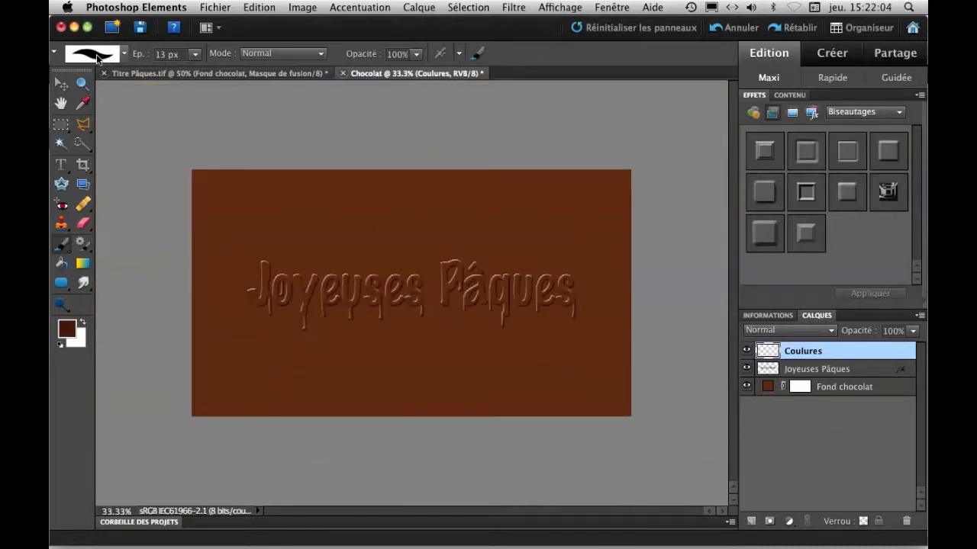
pyautogui.click(64, 244)
pyautogui.click(194, 55)
pyautogui.moveTo(201, 70); pyautogui.dragTo(230, 69)
pyautogui.moveTo(200, 177)
pyautogui.mouseDown()
pyautogui.moveTo(618, 168)
pyautogui.moveTo(639, 169)
pyautogui.moveTo(640, 192)
pyautogui.mouseUp()
pyautogui.click(835, 369)
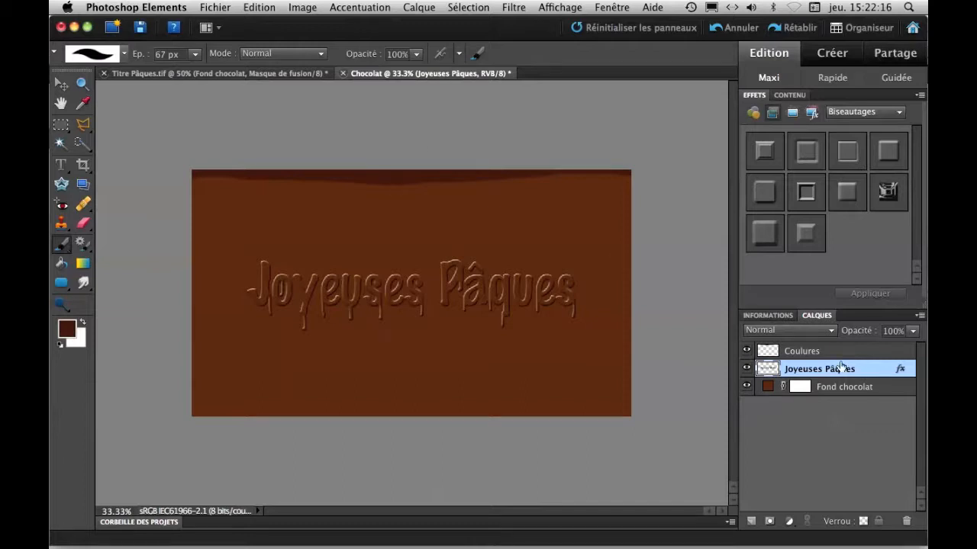
pyautogui.click(817, 354)
pyautogui.click(420, 7)
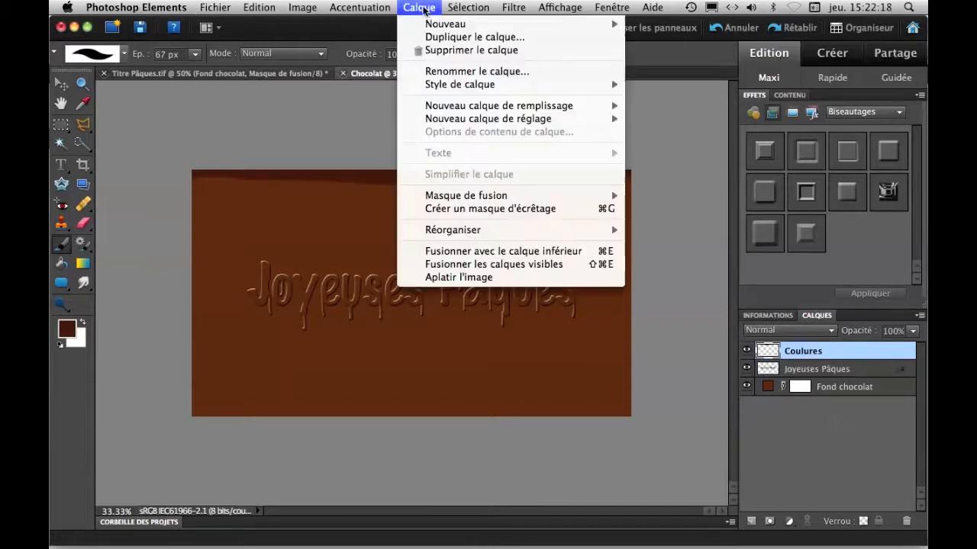
pyautogui.moveTo(456, 86)
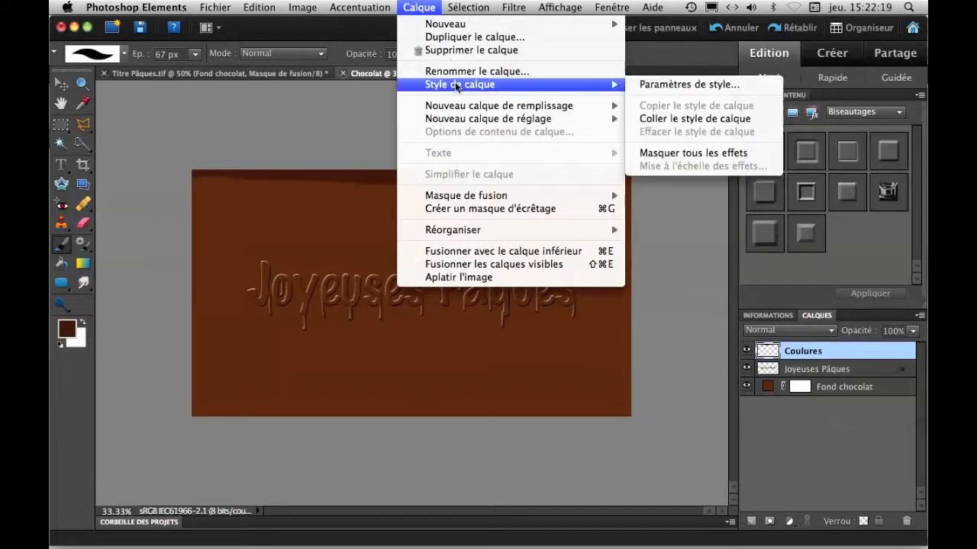
pyautogui.click(663, 84)
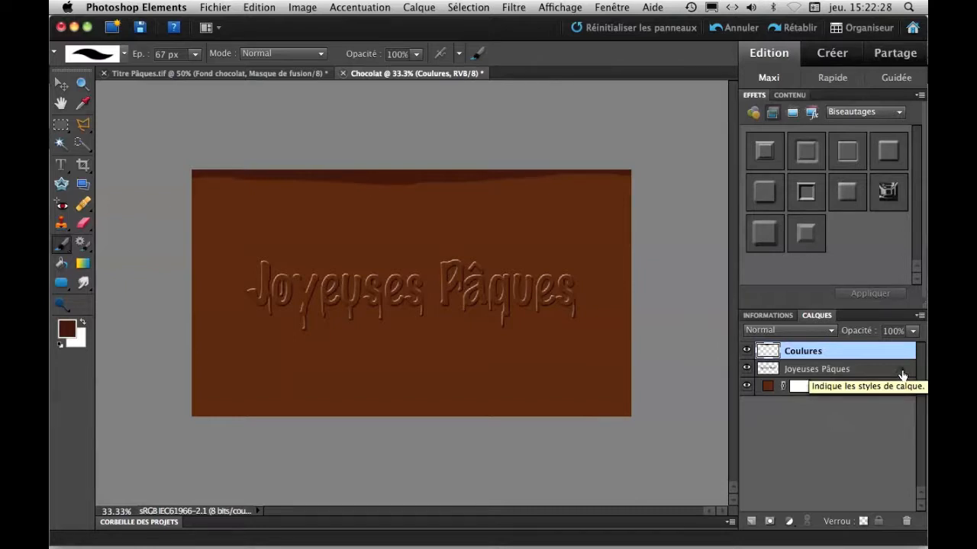
pyautogui.doubleClick(901, 374)
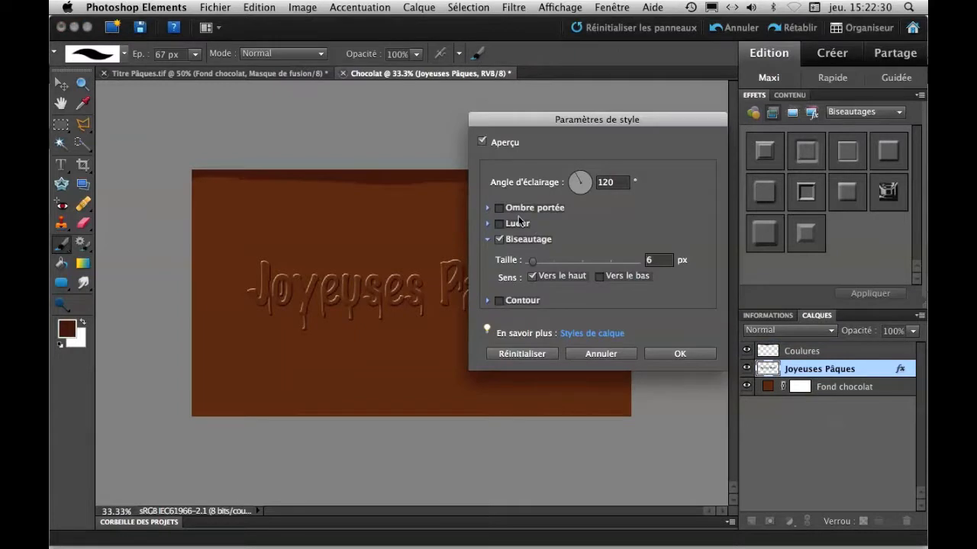
pyautogui.click(603, 353)
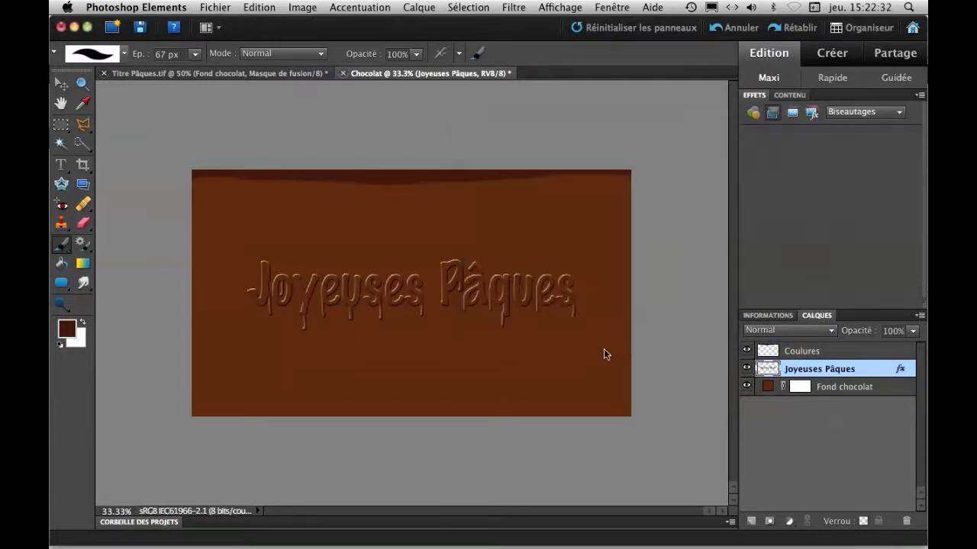
pyautogui.rightClick(901, 371)
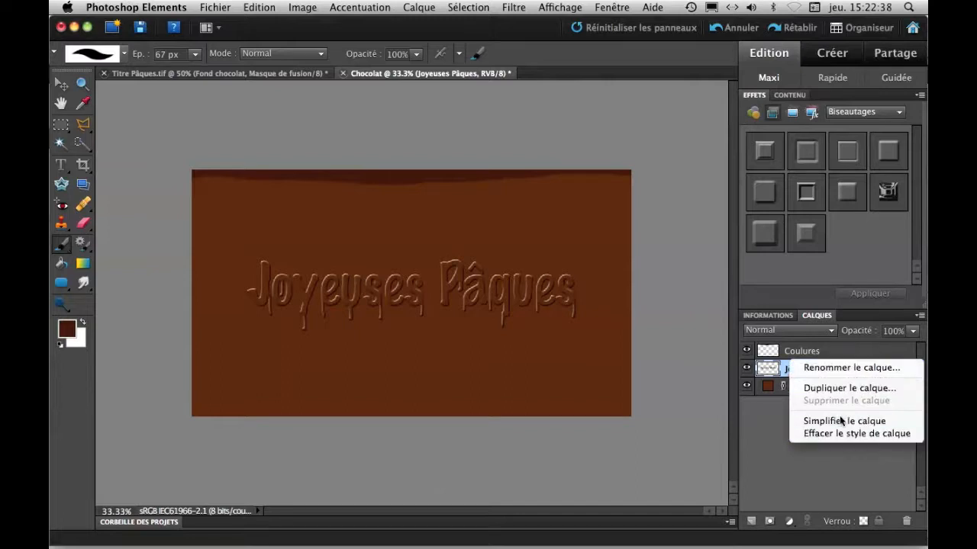
pyautogui.click(768, 371)
pyautogui.rightClick(768, 371)
pyautogui.click(769, 372)
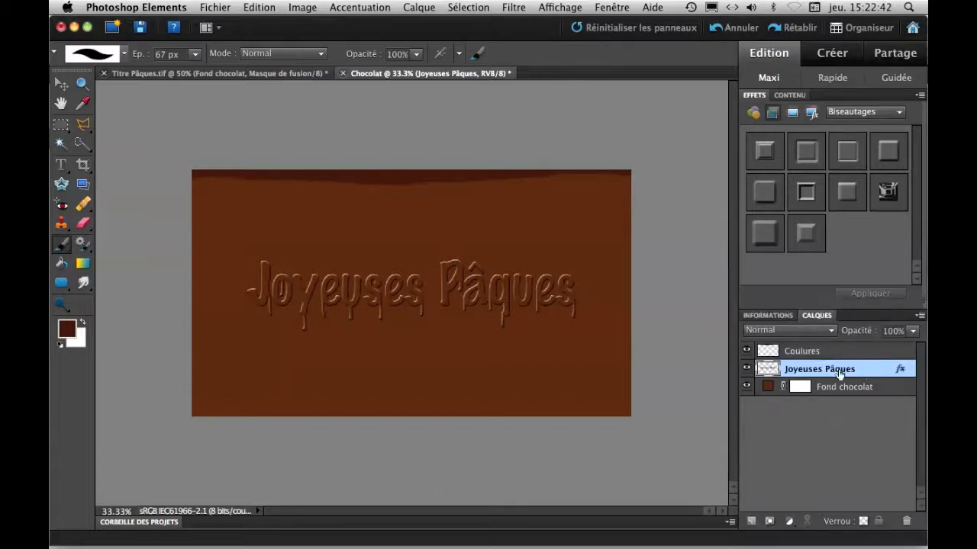
# Copy the layer style from Joyeuses Pâques and paste it onto the Coulures layer
pyautogui.rightClick(795, 373)
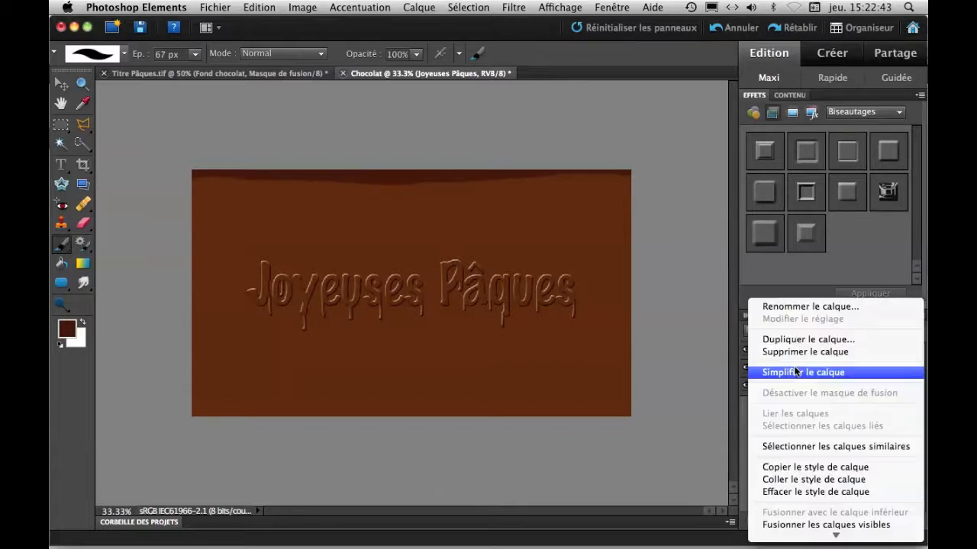
pyautogui.click(794, 468)
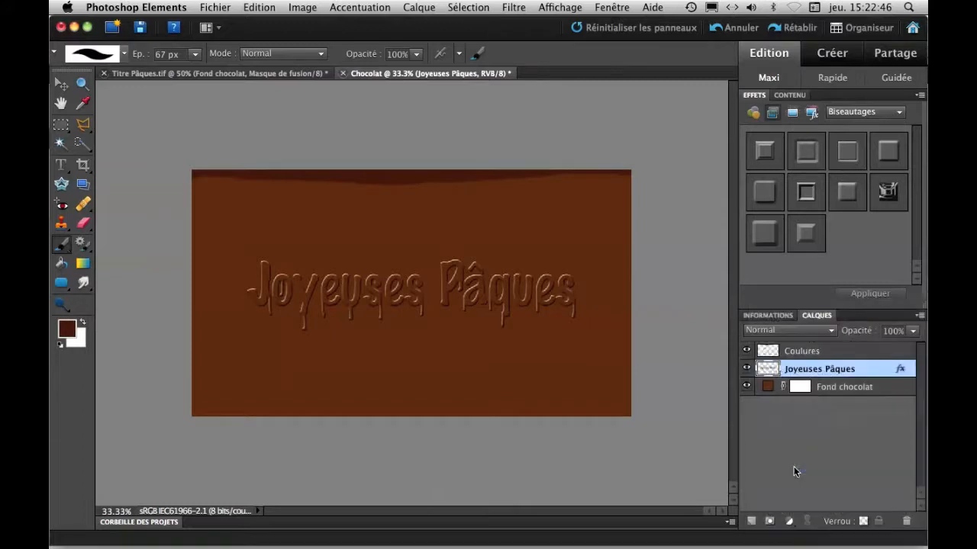
pyautogui.click(810, 352)
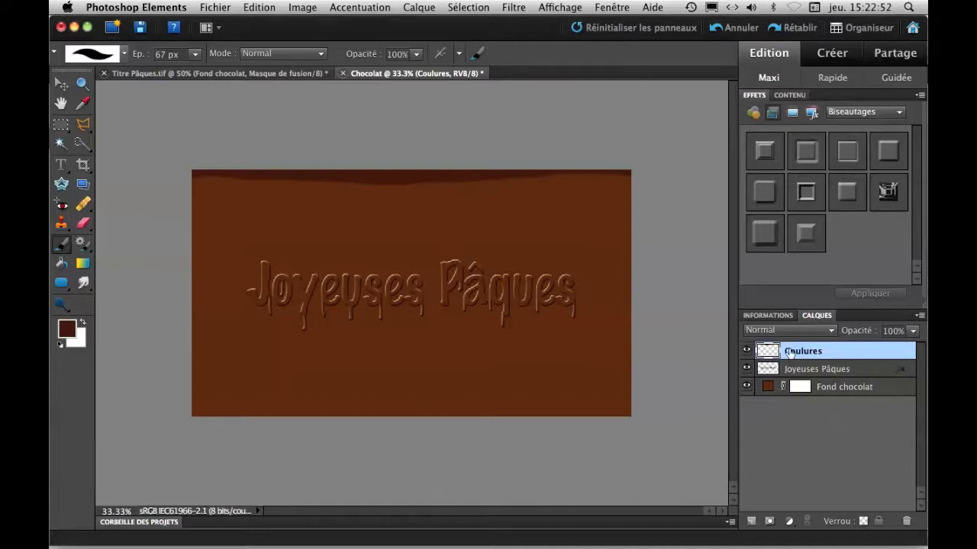
pyautogui.rightClick(764, 352)
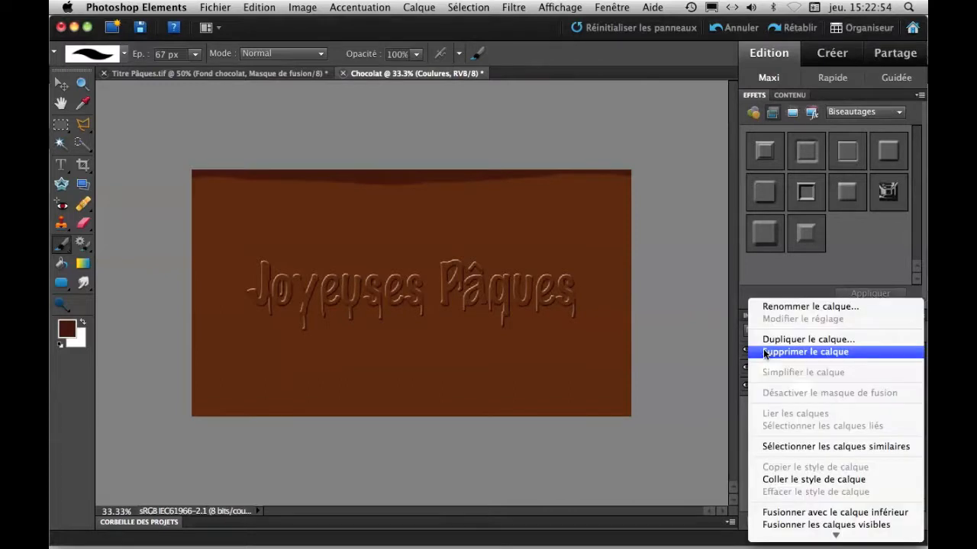
pyautogui.click(771, 479)
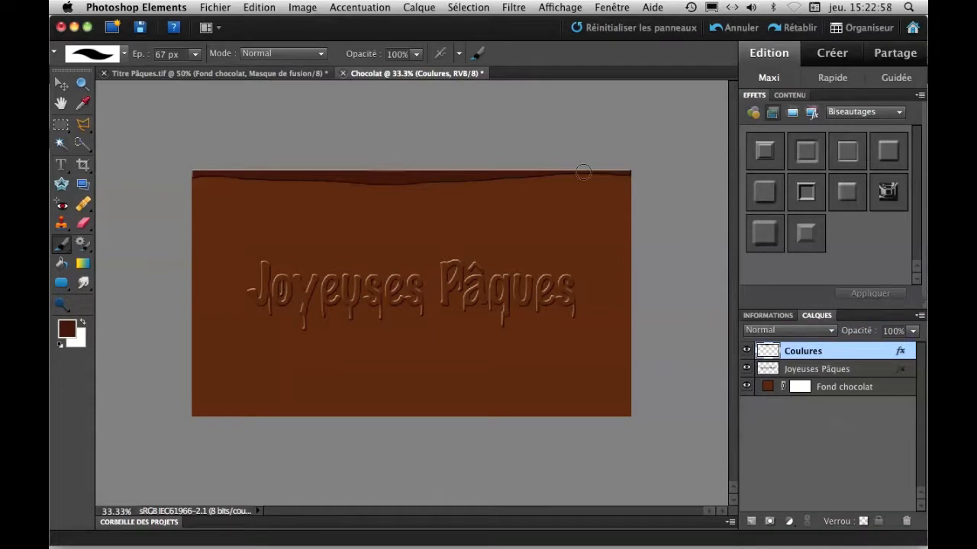
# Set the brush size to 18 px and dab two droplets, one above the other, over the second e of Joyeuses
pyautogui.press('super+equal')
pyautogui.press('super+equal')
pyautogui.scroll(3, 496, 229)
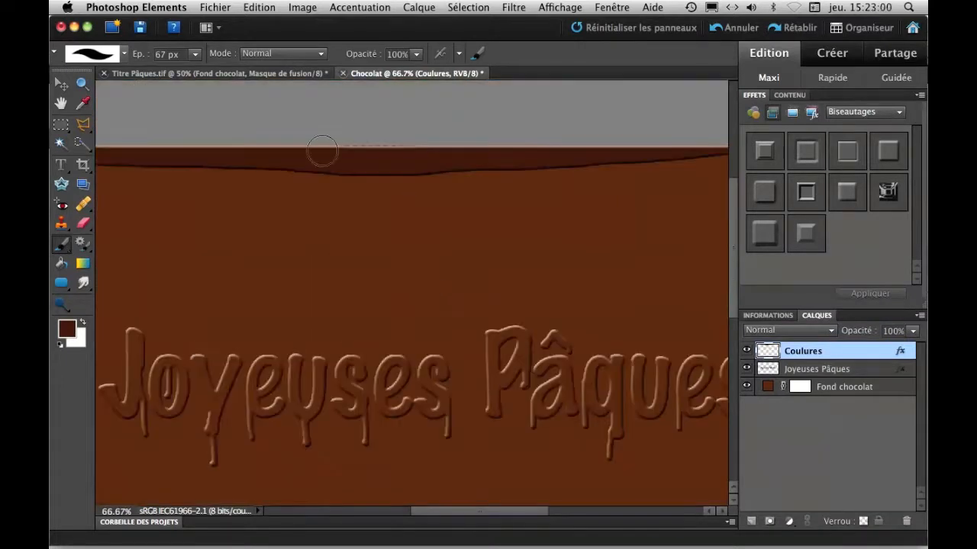
pyautogui.click(193, 57)
pyautogui.click(161, 70)
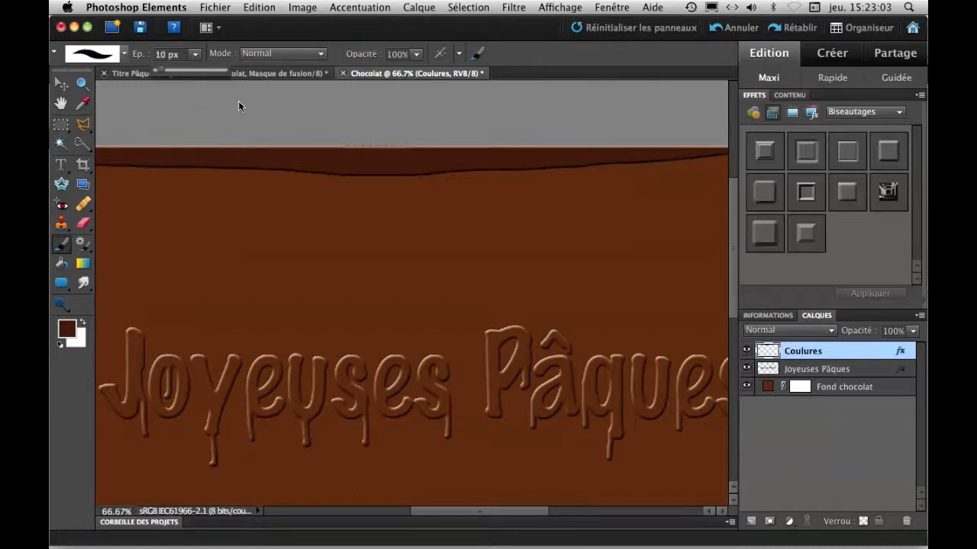
pyautogui.click(167, 70)
pyautogui.click(395, 319)
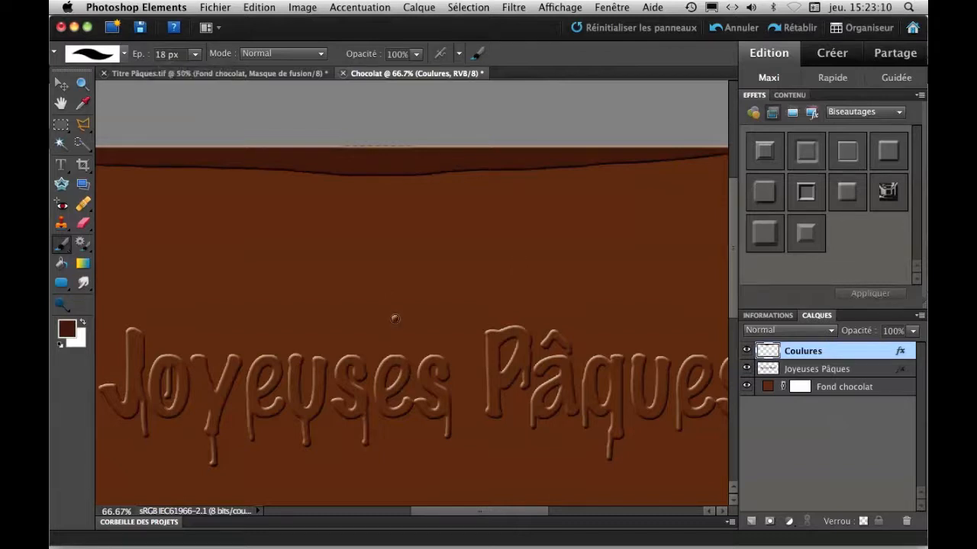
pyautogui.click(395, 260)
# Paint a drip hanging from the dark upper band above the two droplets, undoing the crooked extra stroke beside it
pyautogui.moveTo(395, 213); pyautogui.dragTo(390, 172)
pyautogui.moveTo(396, 215); pyautogui.dragTo(412, 171)
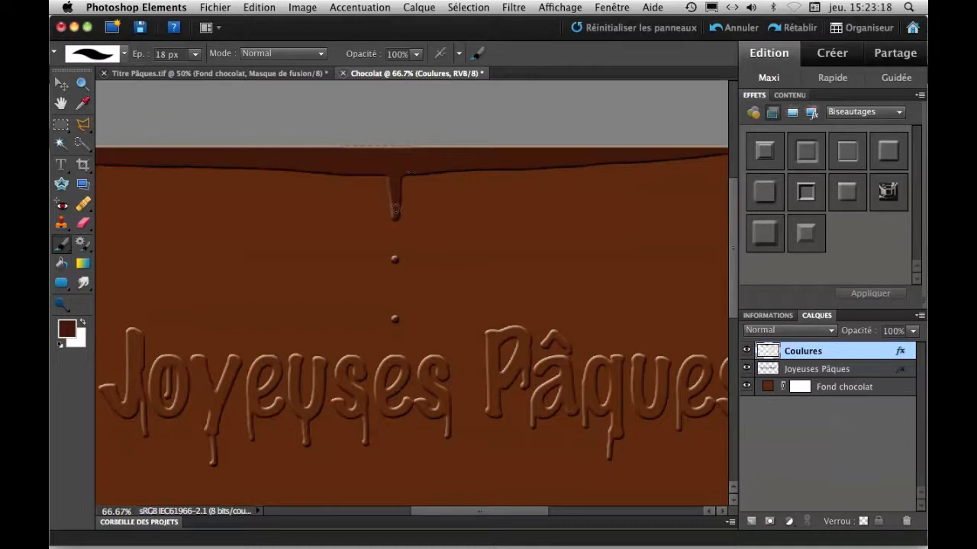
pyautogui.moveTo(394, 224)
pyautogui.mouseDown()
pyautogui.moveTo(385, 182)
pyautogui.moveTo(341, 168)
pyautogui.moveTo(376, 175)
pyautogui.moveTo(386, 216)
pyautogui.moveTo(394, 203)
pyautogui.moveTo(392, 235)
pyautogui.mouseUp()
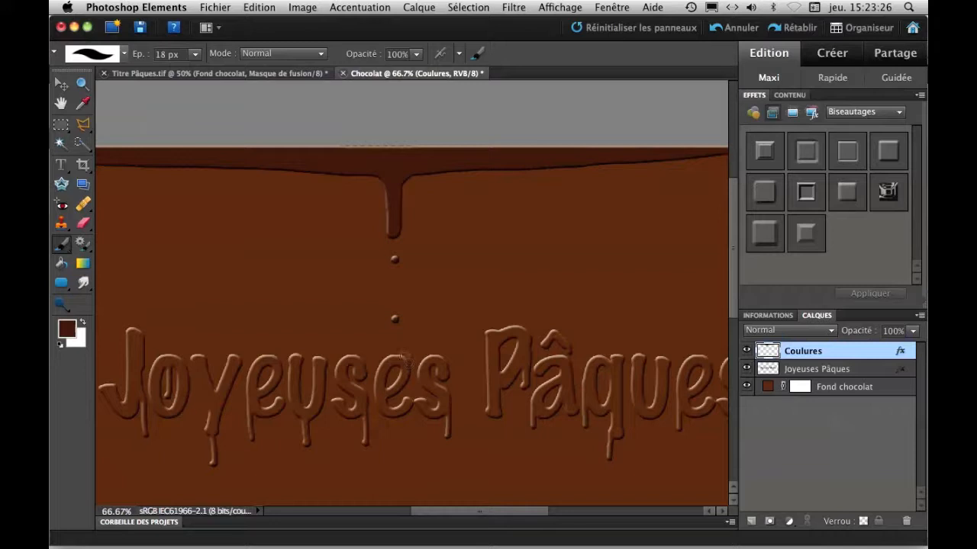
pyautogui.moveTo(513, 171); pyautogui.dragTo(523, 261)
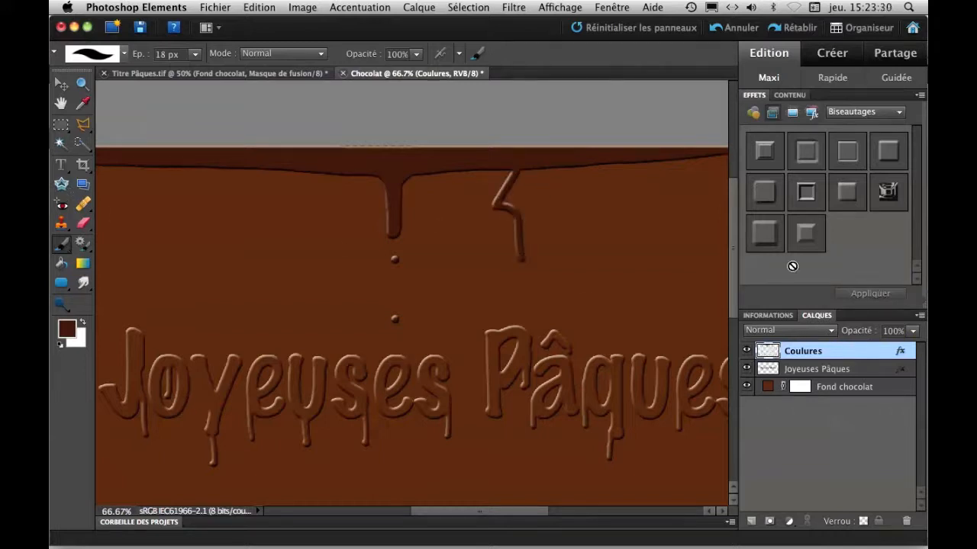
pyautogui.click(723, 32)
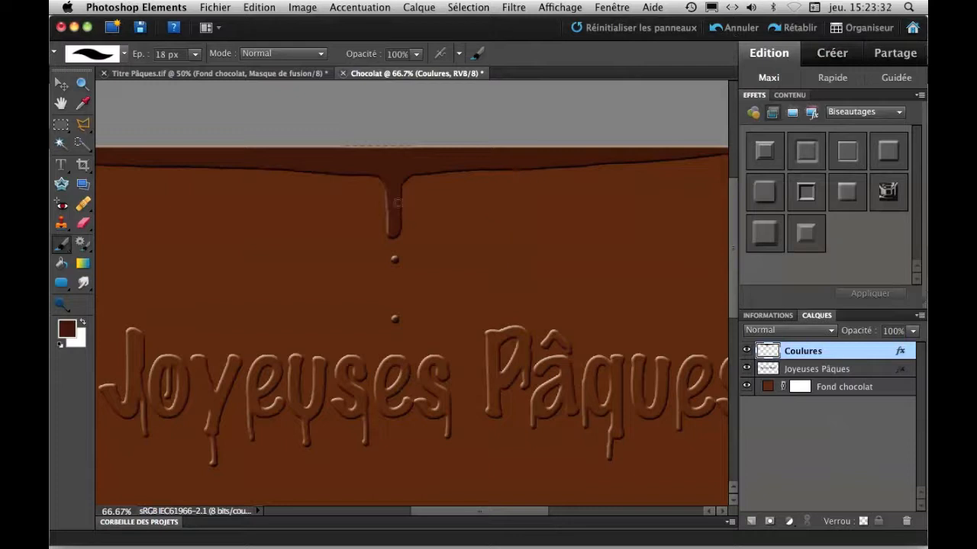
# Erase both sides of the drip with a 15 px eraser at 100% opacity, slimming it above its rounded tip
pyautogui.click(83, 225)
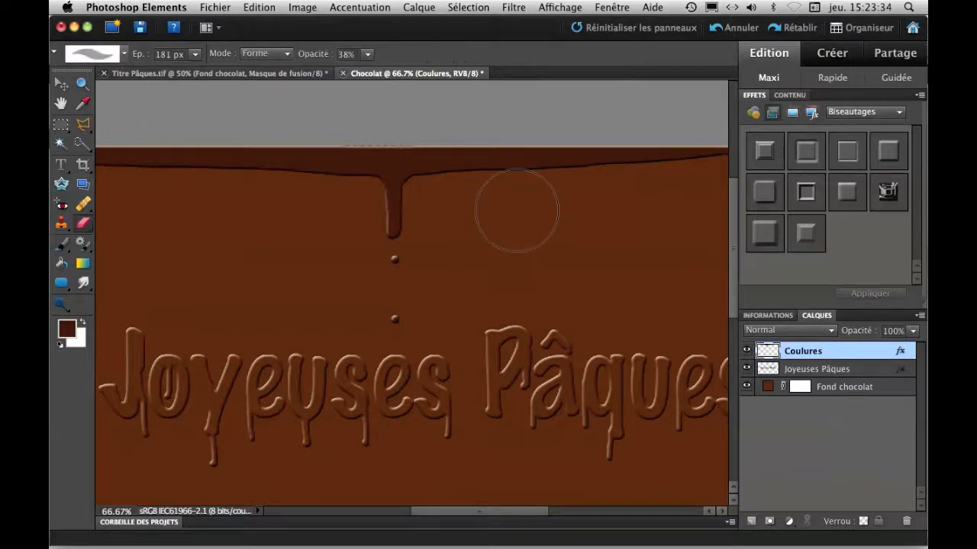
pyautogui.click(196, 53)
pyautogui.click(153, 70)
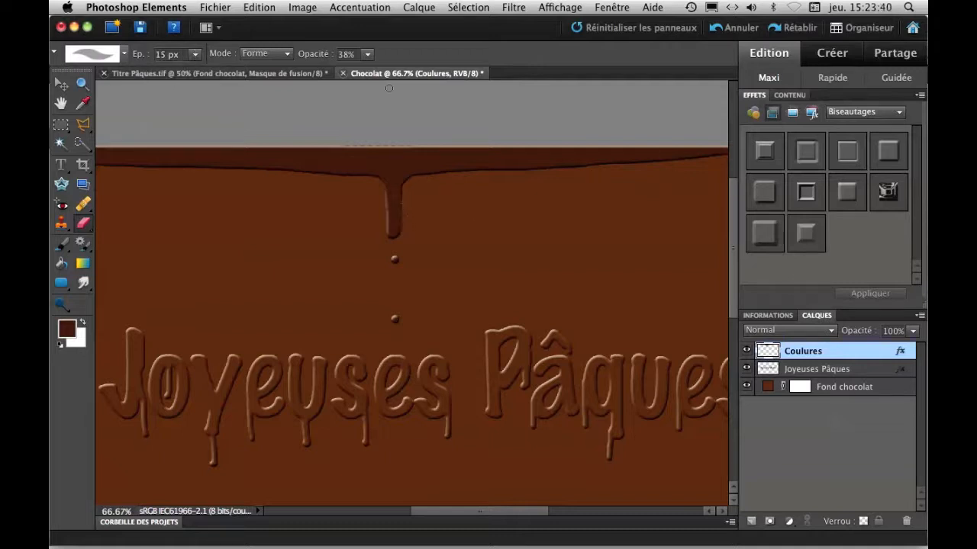
pyautogui.click(367, 54)
pyautogui.moveTo(365, 69); pyautogui.dragTo(436, 73)
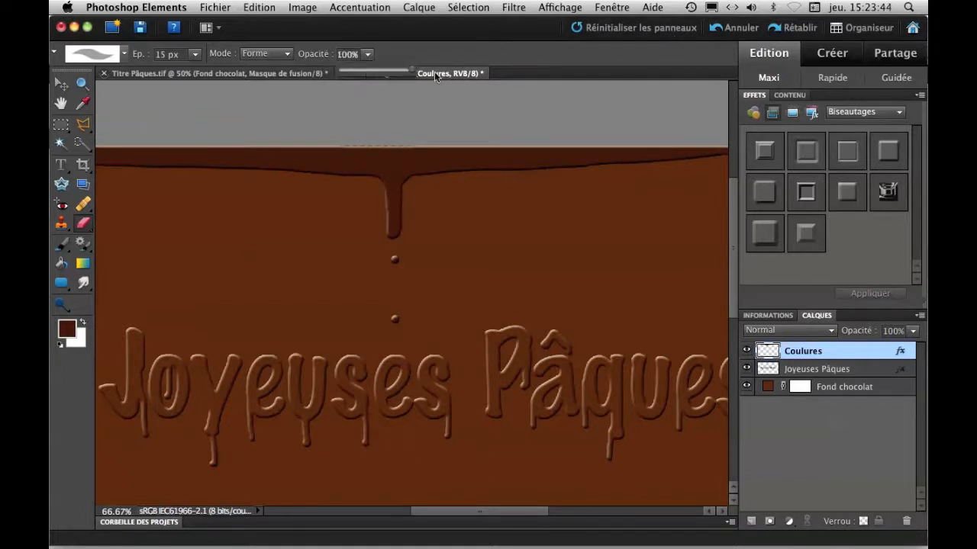
pyautogui.click(402, 234)
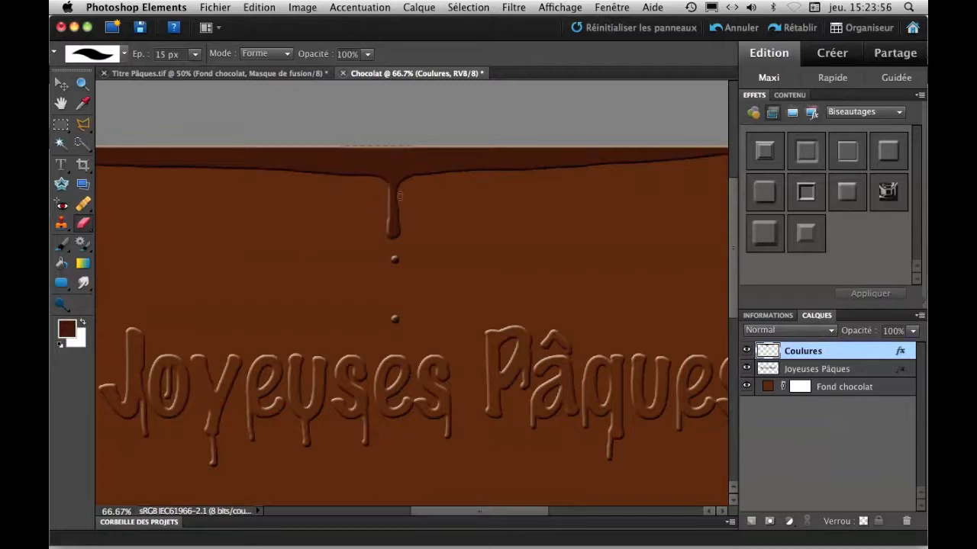
pyautogui.moveTo(383, 224); pyautogui.dragTo(385, 207)
# Set the brush to a 5 px hard round tip and paint a dark chocolate cap on the top of the second e of Joyeuses
pyautogui.click(63, 244)
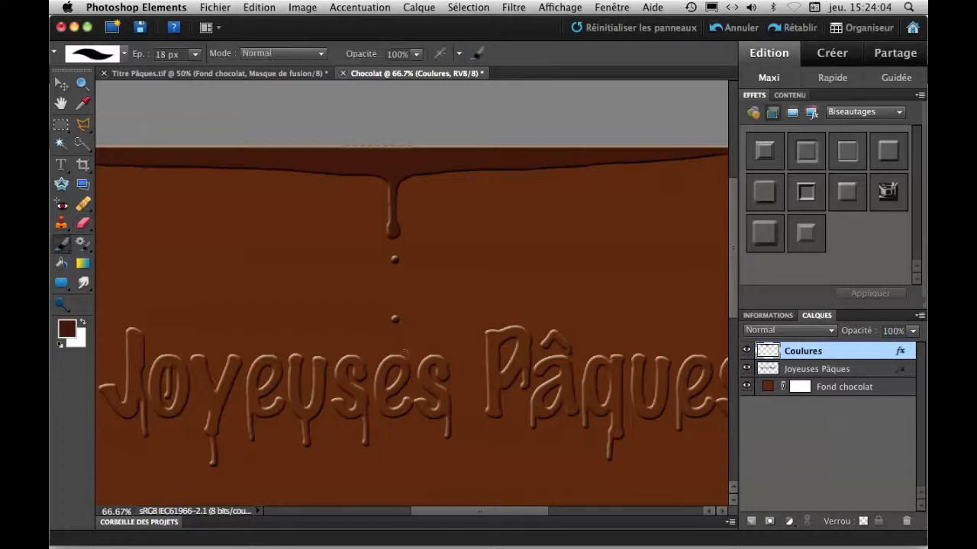
pyautogui.press('super+plus')
pyautogui.press('super+plus')
pyautogui.moveTo(413, 448); pyautogui.dragTo(458, 238)
pyautogui.rightClick(458, 239)
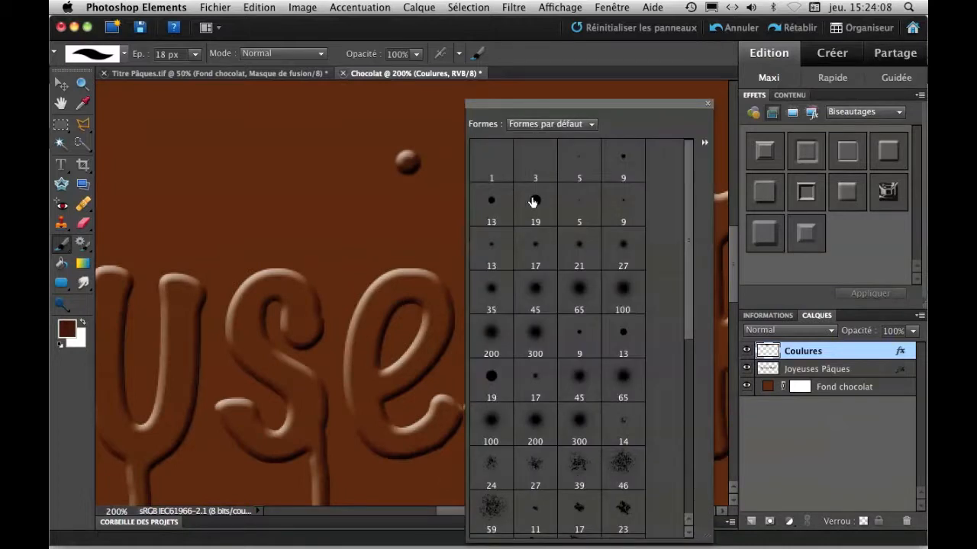
pyautogui.click(490, 205)
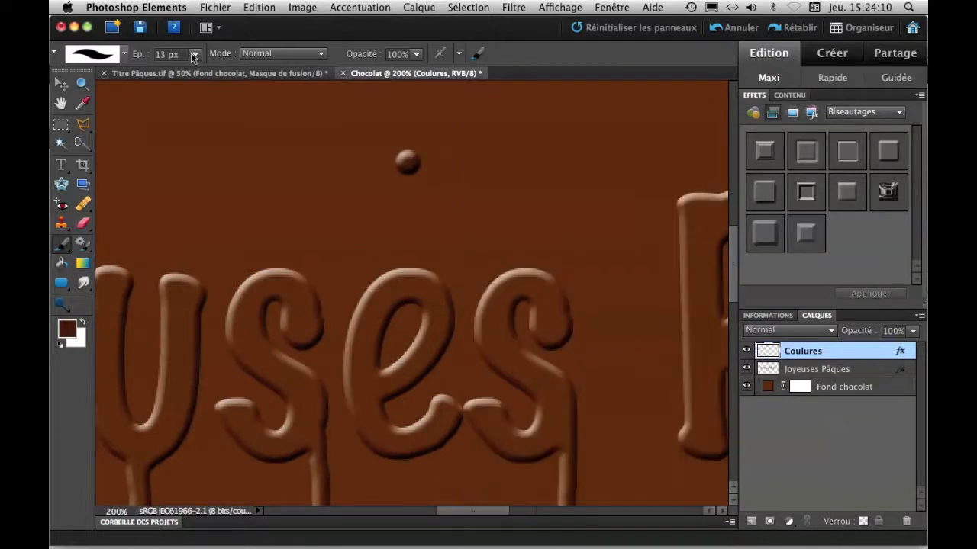
pyautogui.click(194, 55)
pyautogui.moveTo(191, 72); pyautogui.dragTo(190, 73)
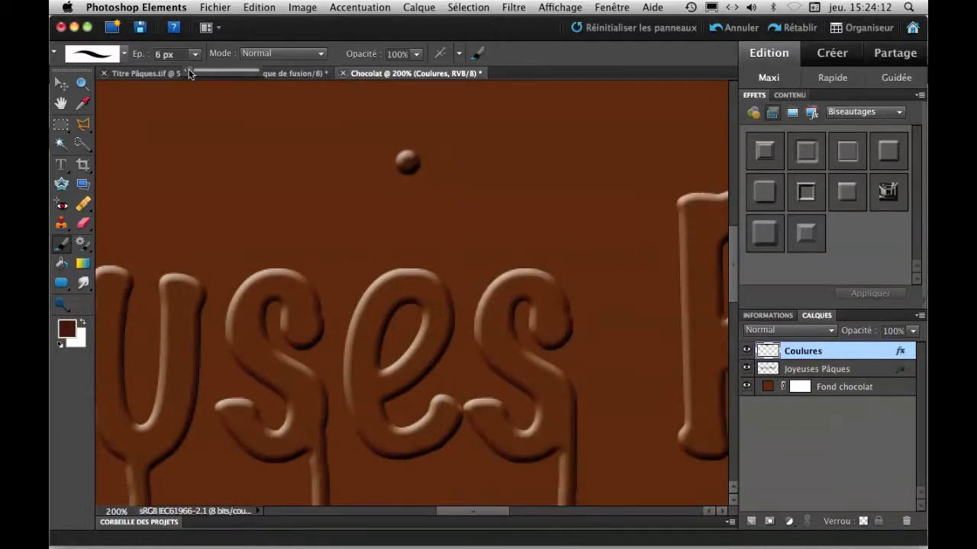
pyautogui.moveTo(372, 287); pyautogui.dragTo(443, 280)
pyautogui.moveTo(377, 282)
pyautogui.mouseDown()
pyautogui.moveTo(410, 263)
pyautogui.moveTo(431, 273)
pyautogui.mouseUp()
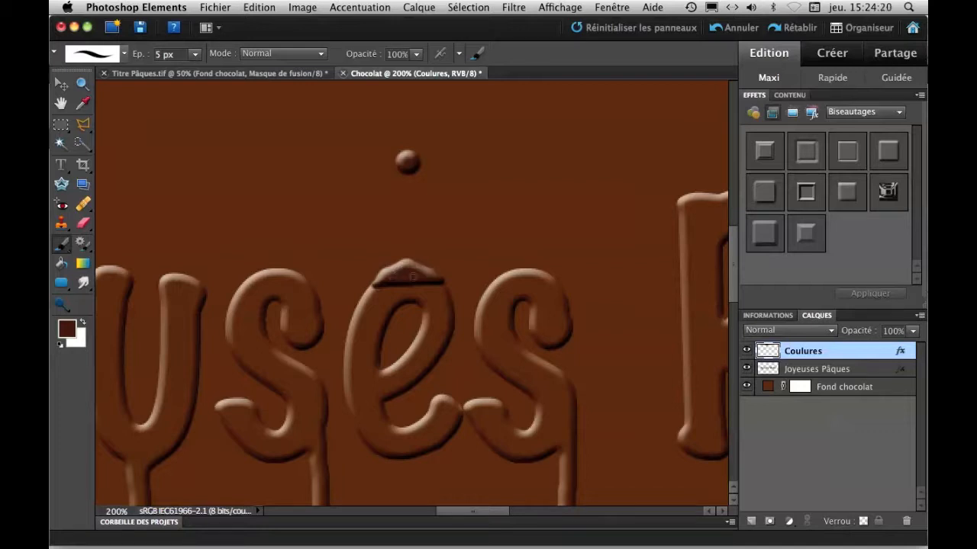
pyautogui.moveTo(437, 277); pyautogui.dragTo(367, 279)
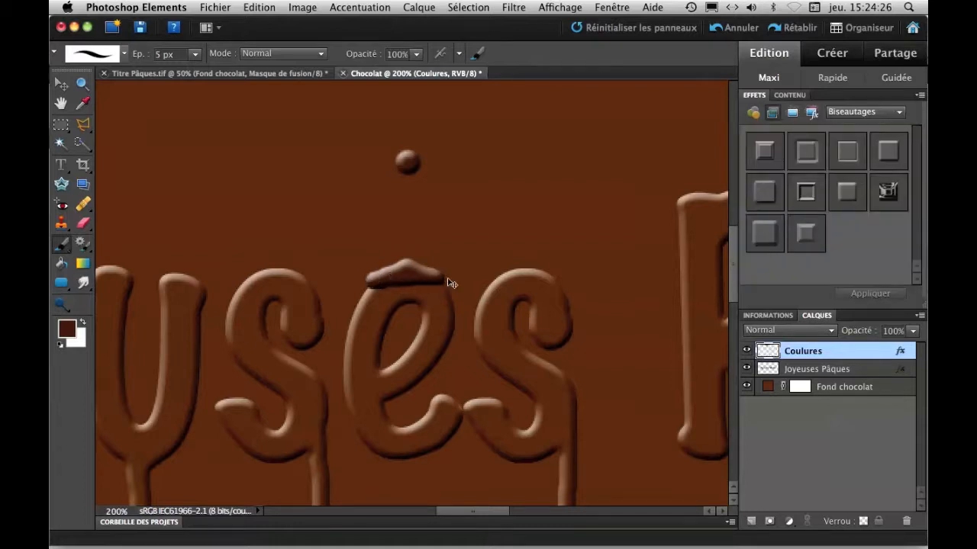
# Paint dark chocolate caps on the tops of both s letters, the u and the y of Joyeuses
pyautogui.press('super+minus')
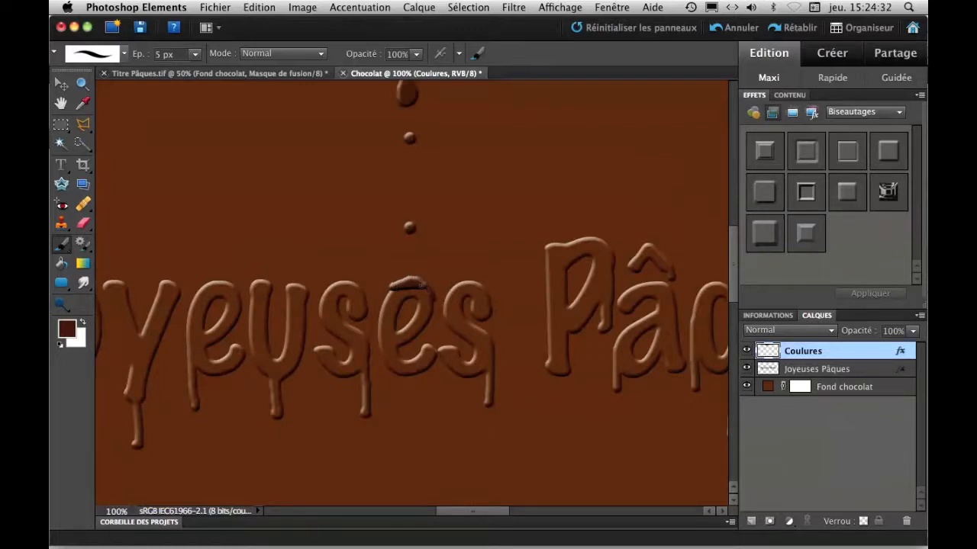
pyautogui.moveTo(479, 285); pyautogui.dragTo(454, 287)
pyautogui.moveTo(254, 286); pyautogui.dragTo(274, 284)
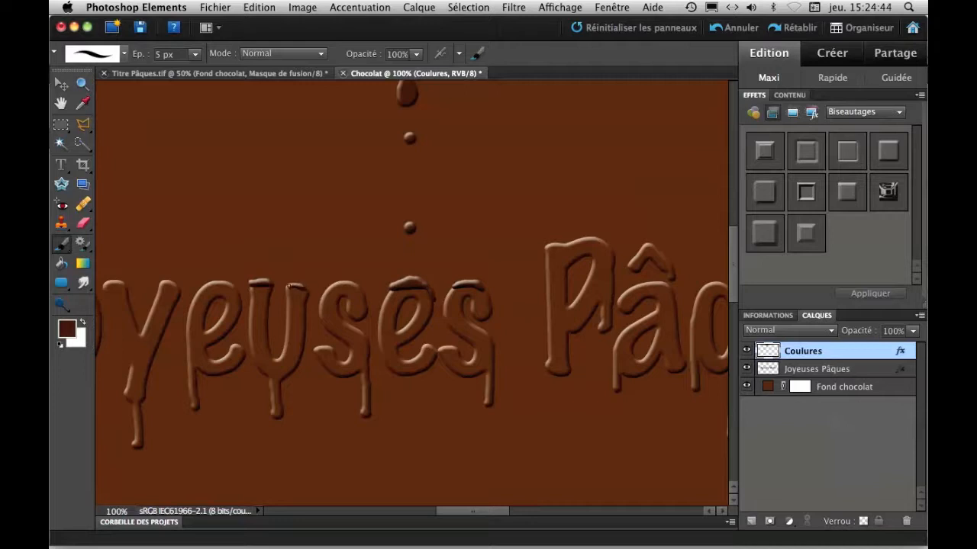
pyautogui.moveTo(356, 287)
pyautogui.mouseDown()
pyautogui.moveTo(329, 287)
pyautogui.moveTo(357, 287)
pyautogui.mouseUp()
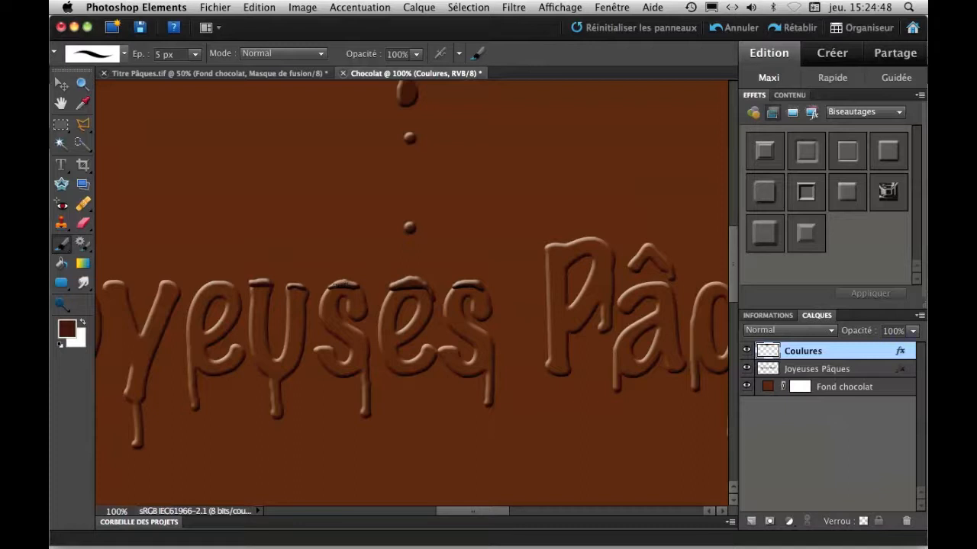
pyautogui.moveTo(123, 282); pyautogui.dragTo(105, 284)
# Paint dark chocolate drips on Pâques: along the circumflex, the left edge of the â, the q, and the tops of the s and u
pyautogui.hscroll(8, 586, 363)
pyautogui.moveTo(351, 257)
pyautogui.mouseDown()
pyautogui.moveTo(332, 278)
pyautogui.moveTo(351, 259)
pyautogui.mouseUp()
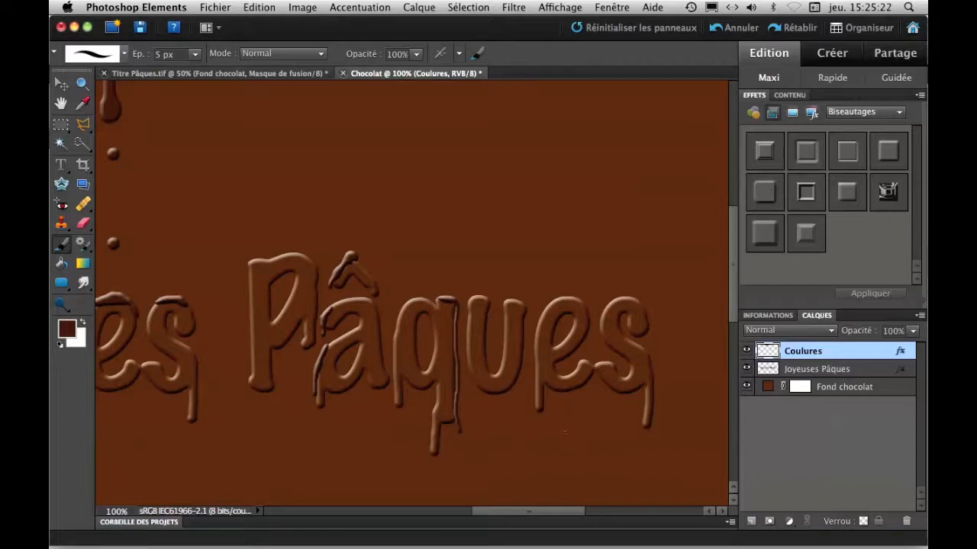
pyautogui.moveTo(615, 306)
pyautogui.mouseDown()
pyautogui.moveTo(635, 305)
pyautogui.moveTo(609, 300)
pyautogui.moveTo(639, 302)
pyautogui.moveTo(618, 298)
pyautogui.moveTo(626, 302)
pyautogui.mouseUp()
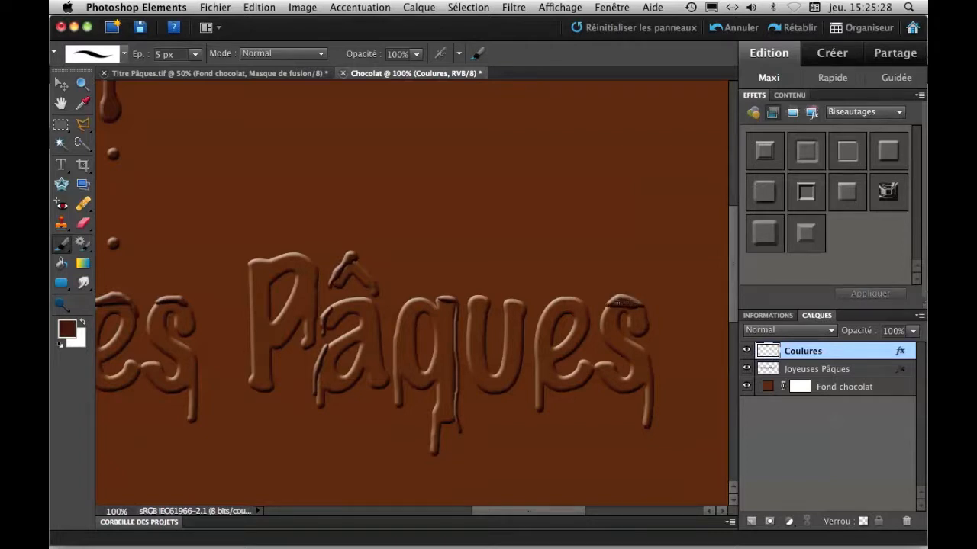
pyautogui.moveTo(523, 305); pyautogui.dragTo(503, 301)
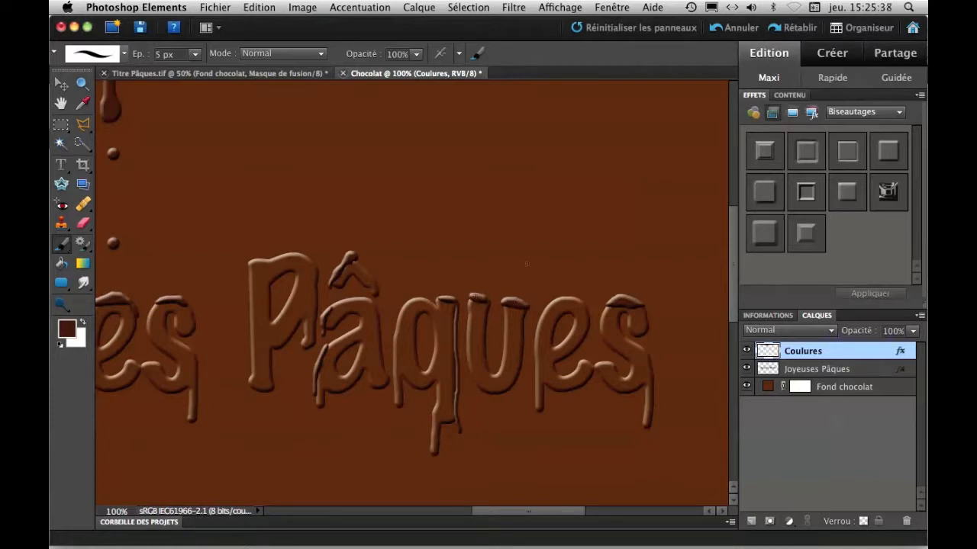
# Paint a small pointed tip on top of each of the two droplets to give them a teardrop shape
pyautogui.press('super+minus')
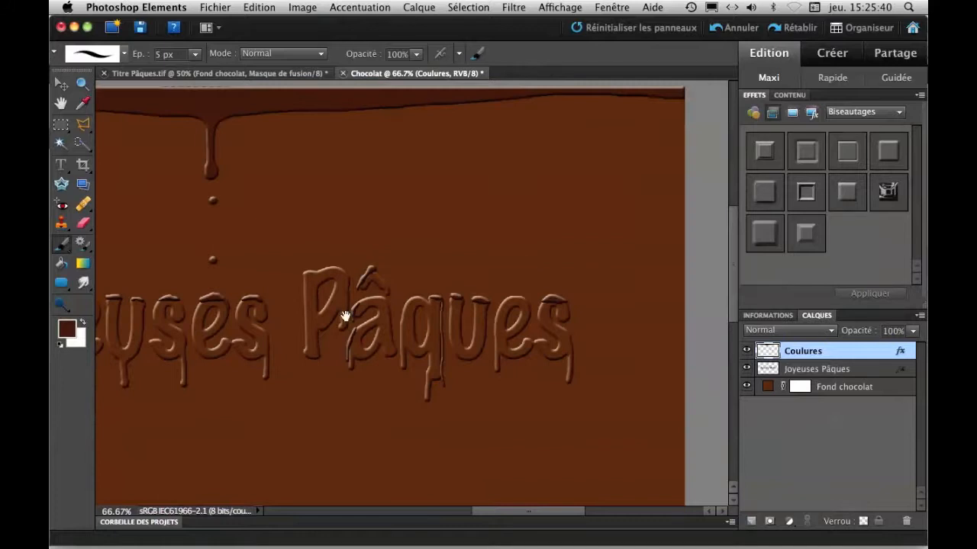
pyautogui.moveTo(345, 316); pyautogui.dragTo(499, 325)
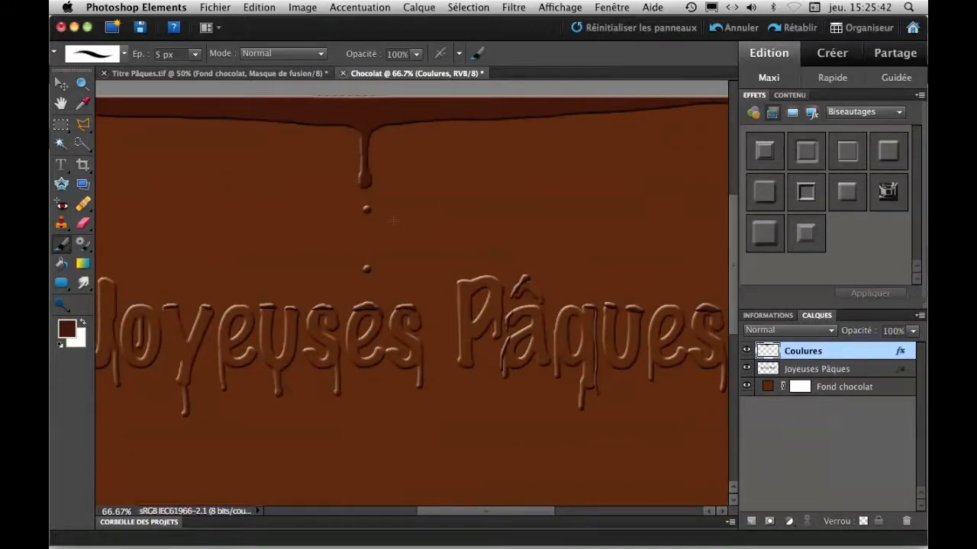
pyautogui.press('super+plus')
pyautogui.press('super+plus')
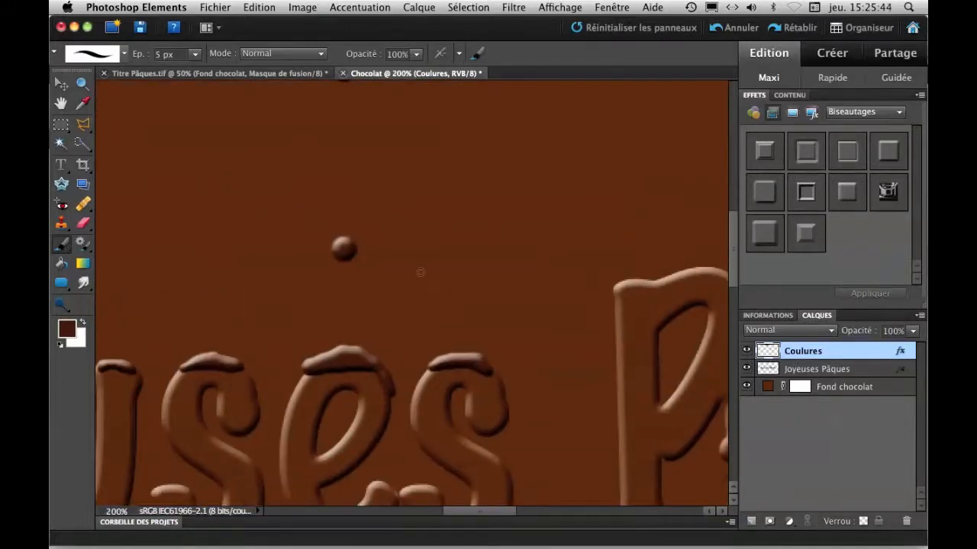
pyautogui.moveTo(343, 246); pyautogui.dragTo(344, 231)
pyautogui.press('super+minus')
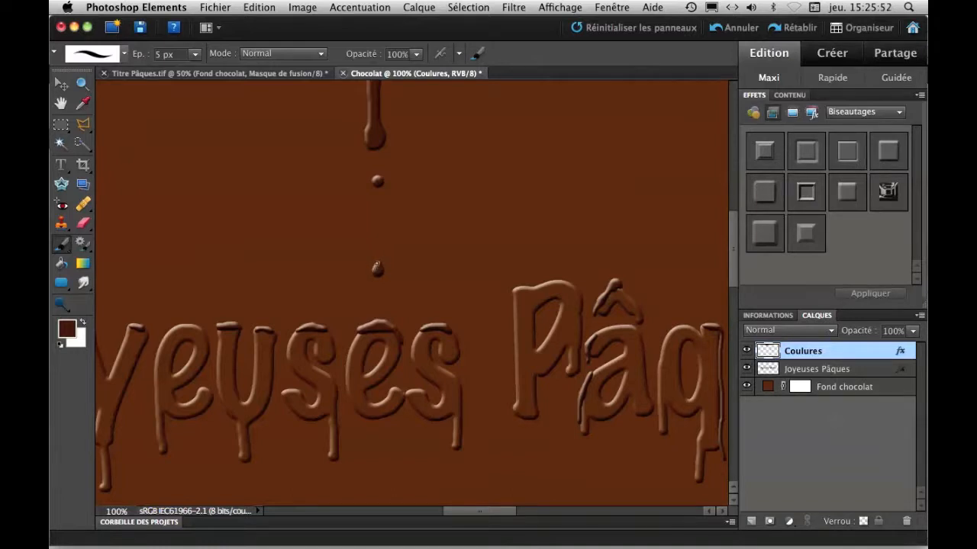
pyautogui.moveTo(377, 181); pyautogui.dragTo(376, 173)
pyautogui.press('super+minus')
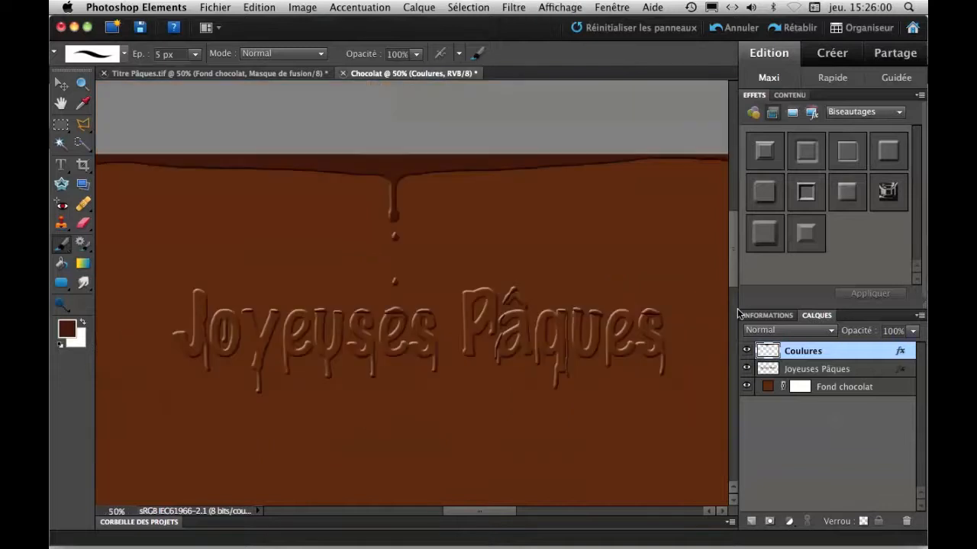
pyautogui.press('super+minus')
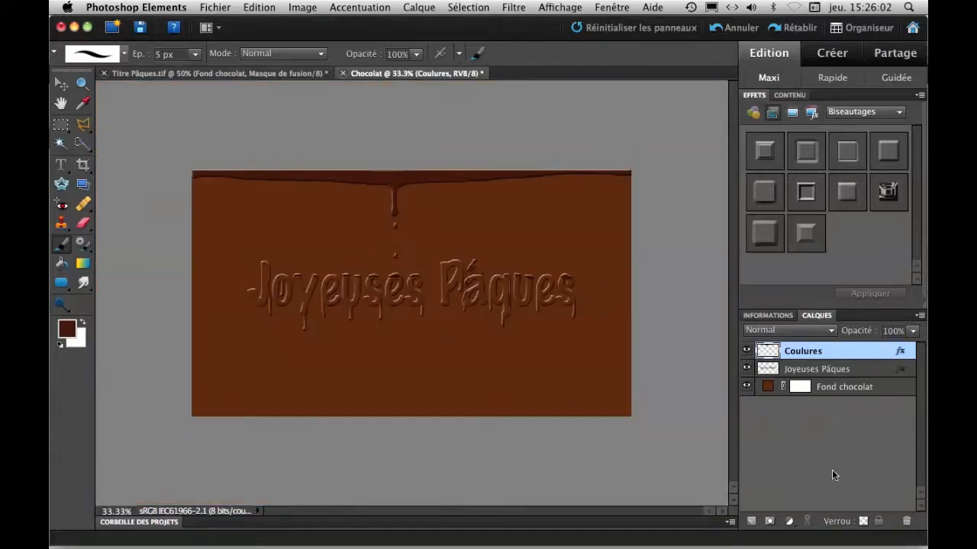
# Add a new layer between Joyeuses Pâques and Fond chocolat and name it Poudre
pyautogui.click(751, 521)
pyautogui.moveTo(817, 351); pyautogui.dragTo(818, 403)
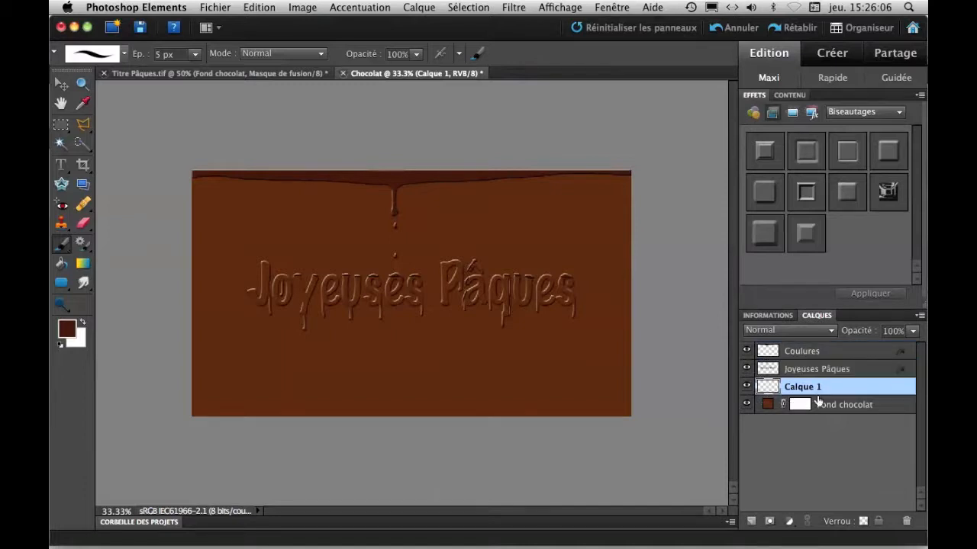
pyautogui.press('c')
pyautogui.press('o')
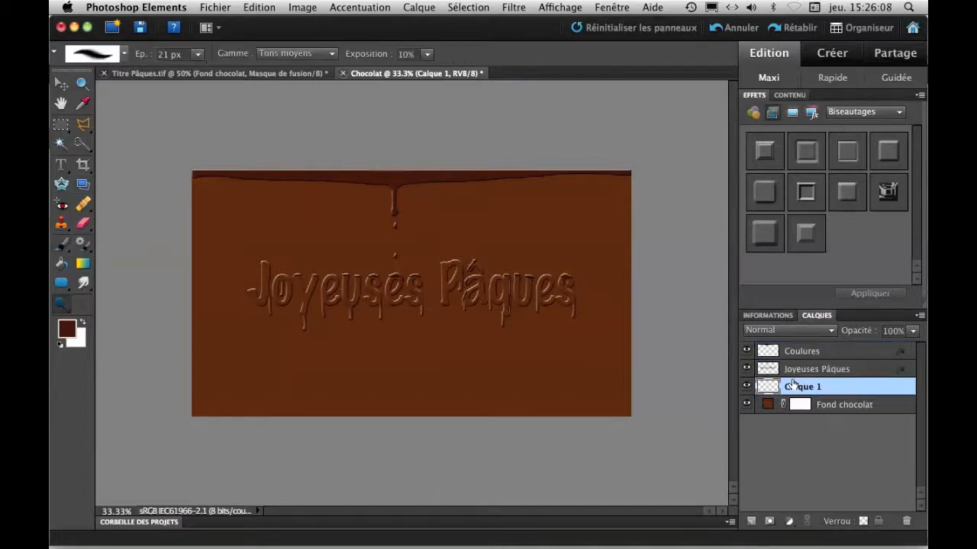
pyautogui.press('u')
pyautogui.doubleClick(793, 386)
pyautogui.write('Paudre')
pyautogui.press('Return')
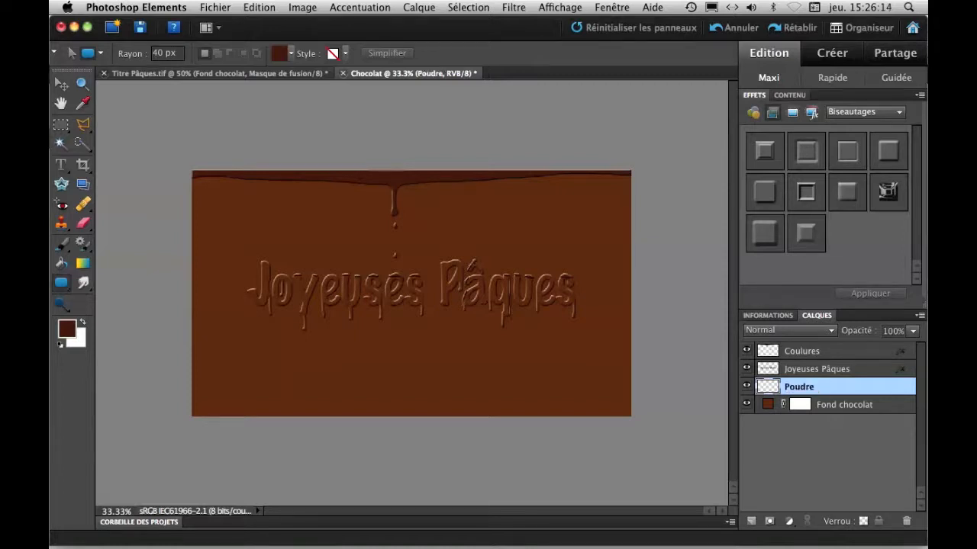
# Choose the 39 px Pinceau à sec sur tissu éponge brush from the Pinceaux humides set and enlarge it to 452 px
pyautogui.click(63, 245)
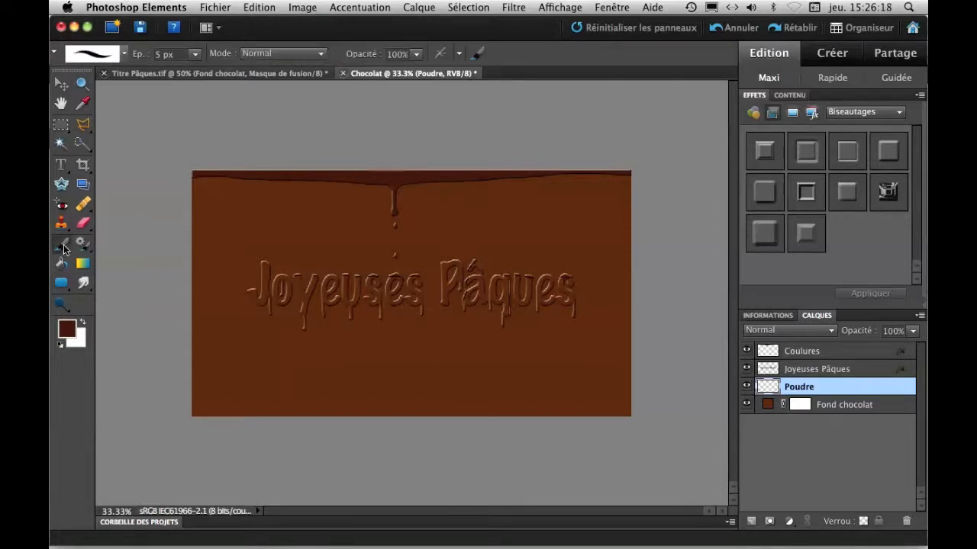
pyautogui.click(124, 53)
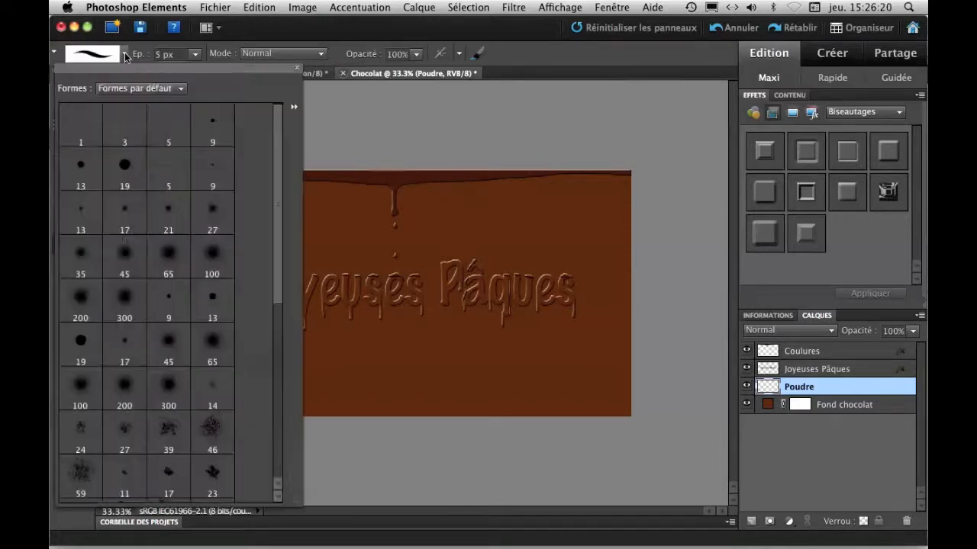
pyautogui.click(130, 92)
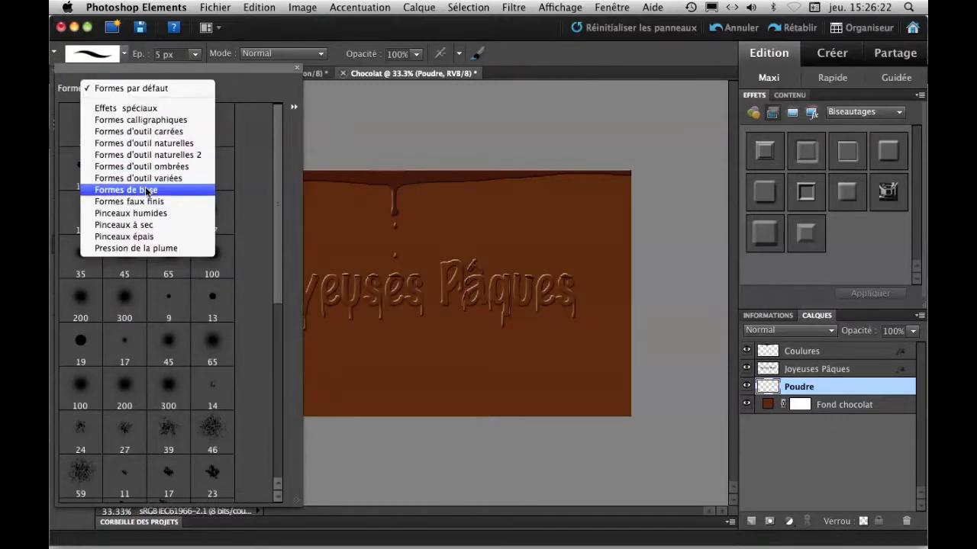
pyautogui.click(168, 215)
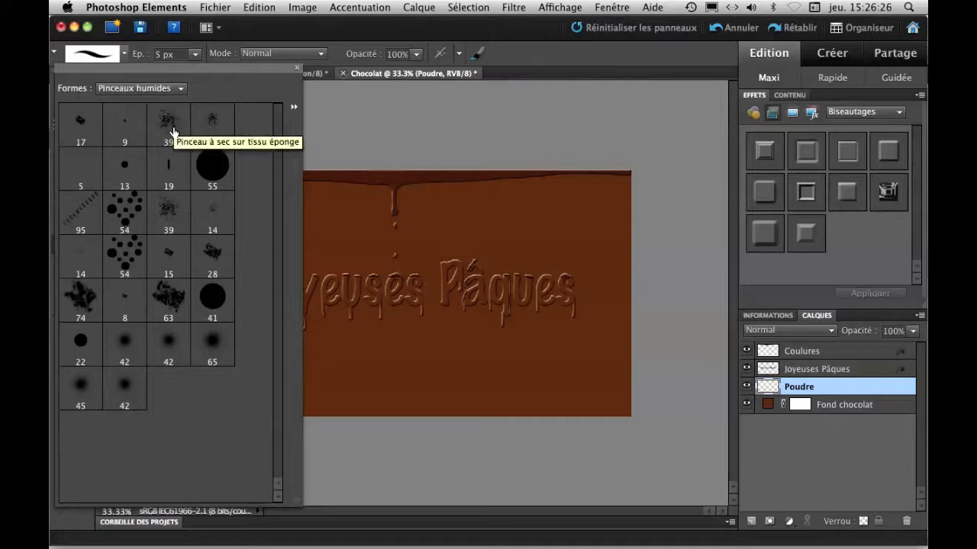
pyautogui.click(172, 131)
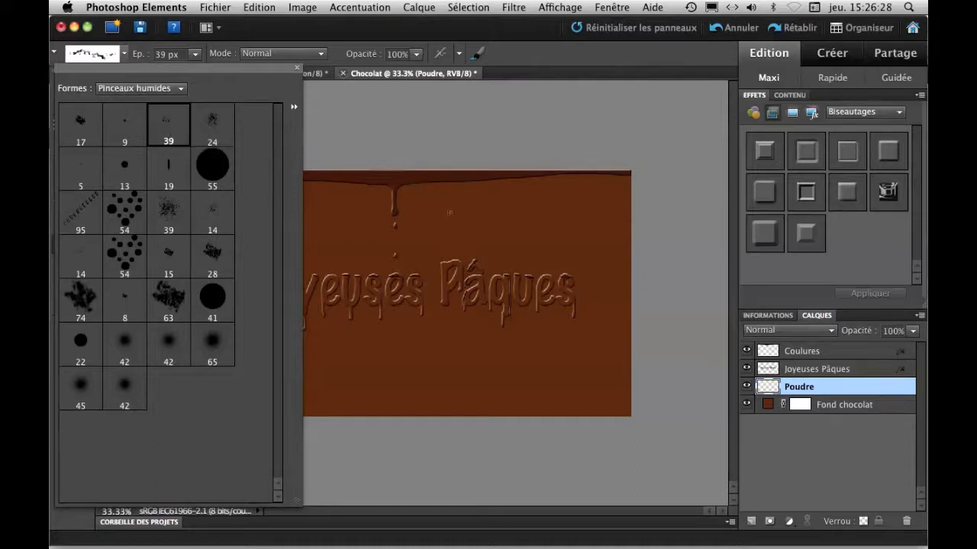
pyautogui.click(450, 213)
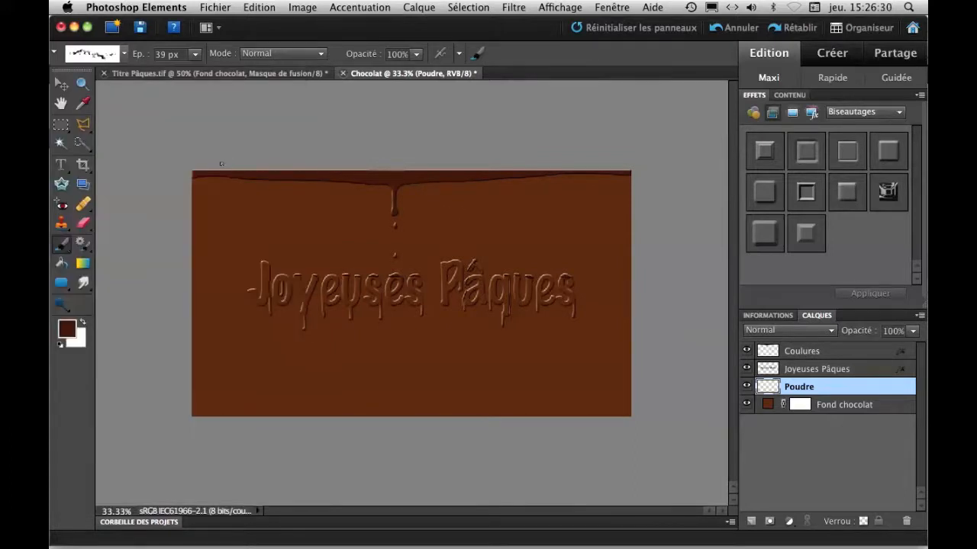
pyautogui.click(195, 55)
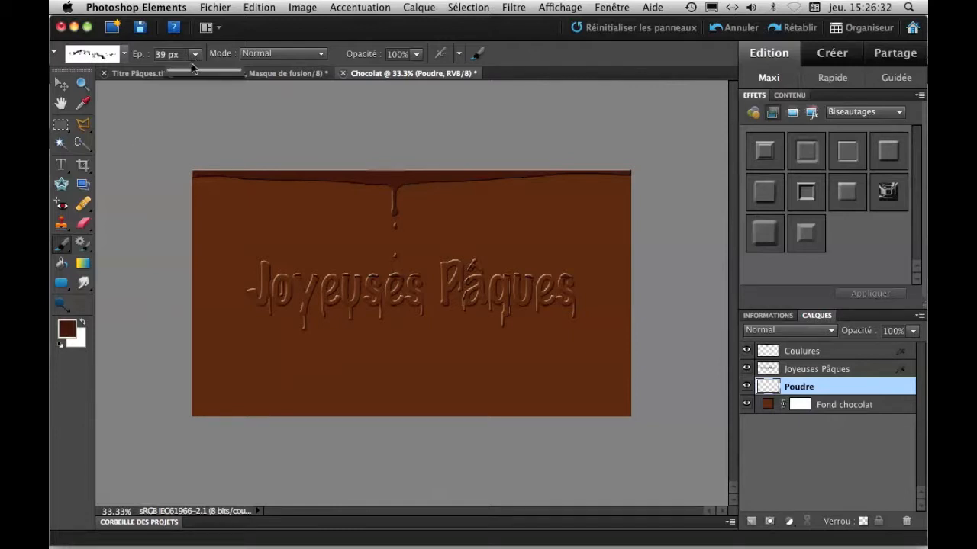
pyautogui.moveTo(211, 72)
pyautogui.mouseDown()
pyautogui.moveTo(213, 90)
pyautogui.moveTo(220, 71)
pyautogui.moveTo(236, 73)
pyautogui.moveTo(227, 70)
pyautogui.mouseUp()
# Set the foreground colour to the lighter brown #612a06
pyautogui.click(68, 328)
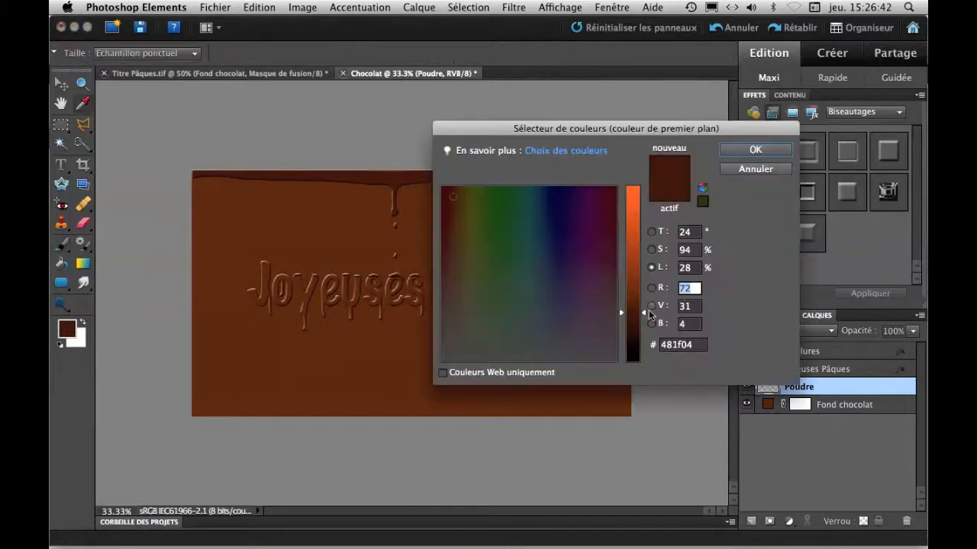
pyautogui.moveTo(645, 313); pyautogui.dragTo(646, 296)
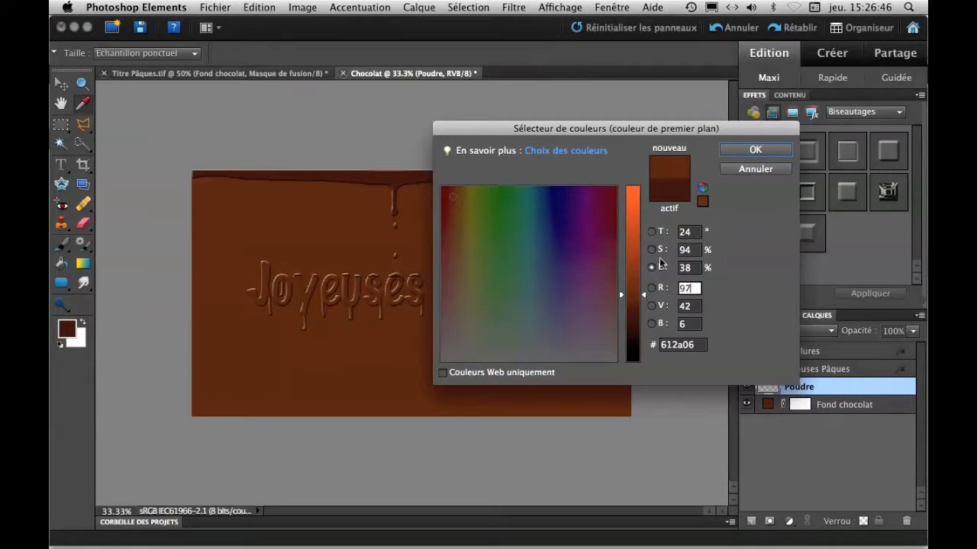
pyautogui.click(755, 149)
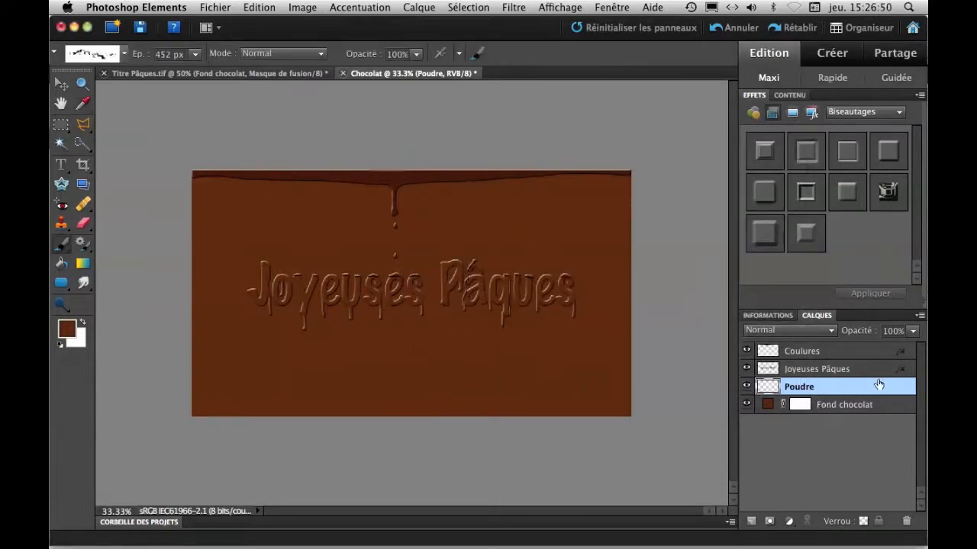
# Copy the layer style from Joyeuses Pâques and paste it onto the Poudre layer
pyautogui.click(807, 369)
pyautogui.rightClick(807, 369)
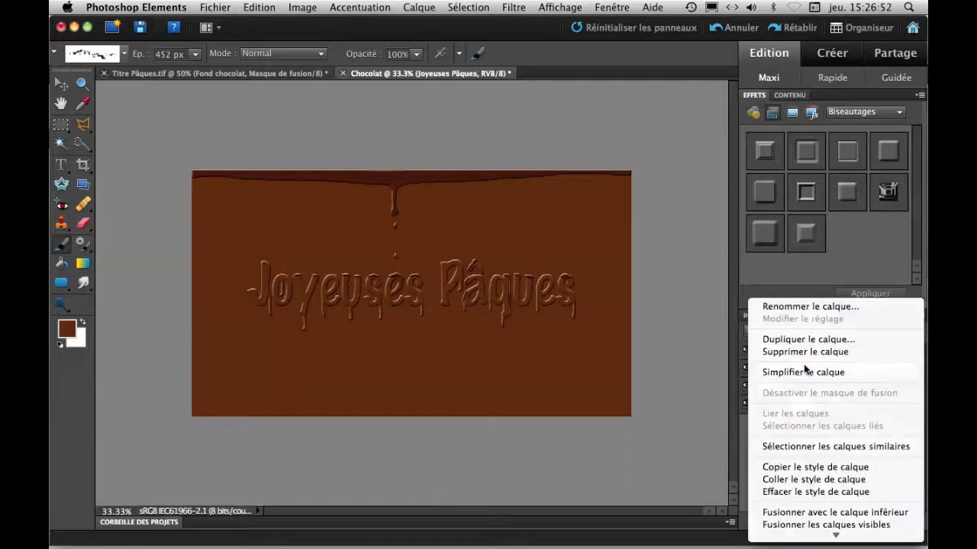
pyautogui.click(791, 466)
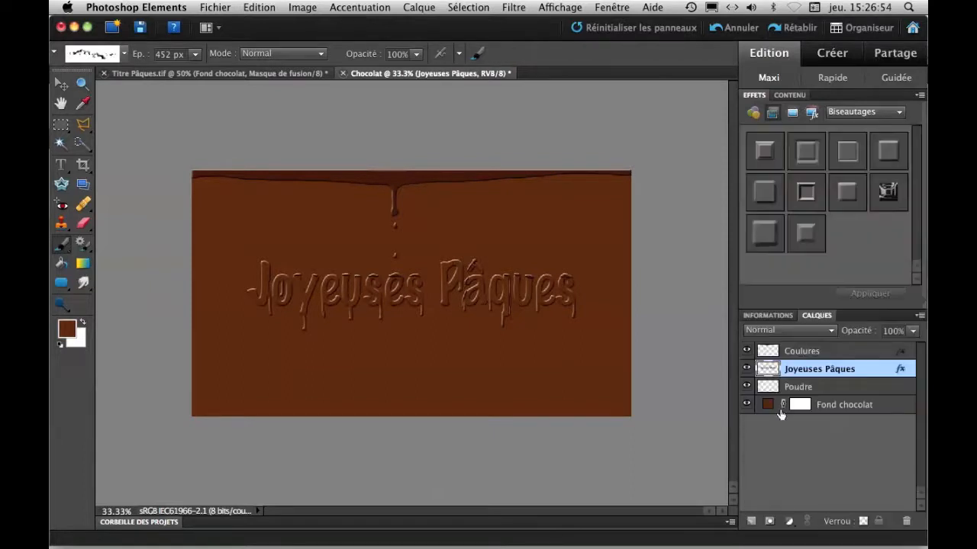
pyautogui.click(776, 387)
pyautogui.rightClick(776, 387)
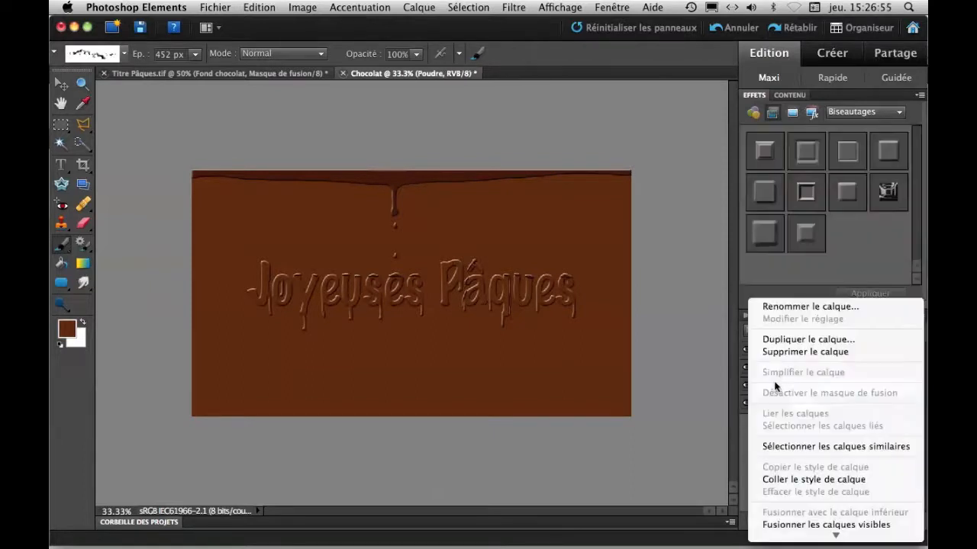
pyautogui.click(782, 479)
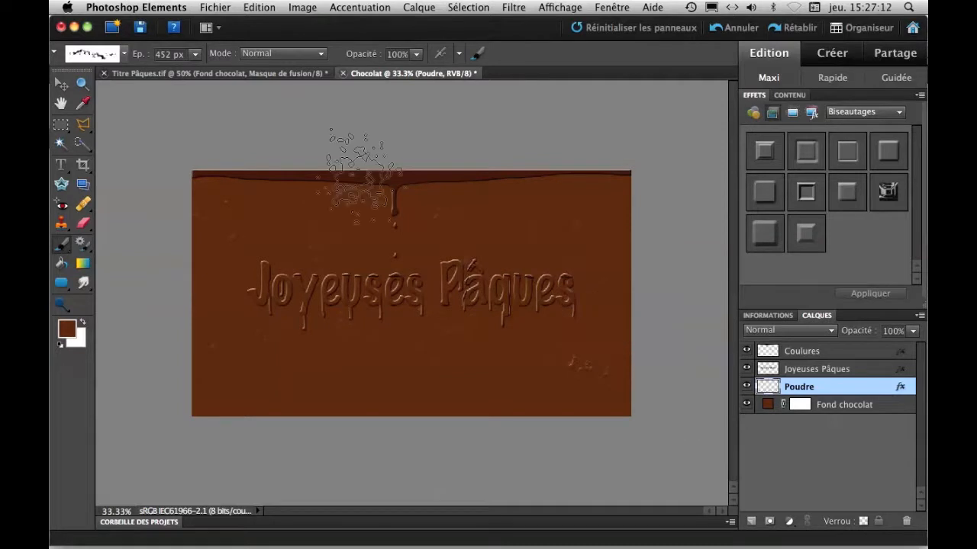
# Reduce the brush size to 81 px and dab small powder specks around the lettering on the Poudre layer
pyautogui.click(196, 54)
pyautogui.click(183, 72)
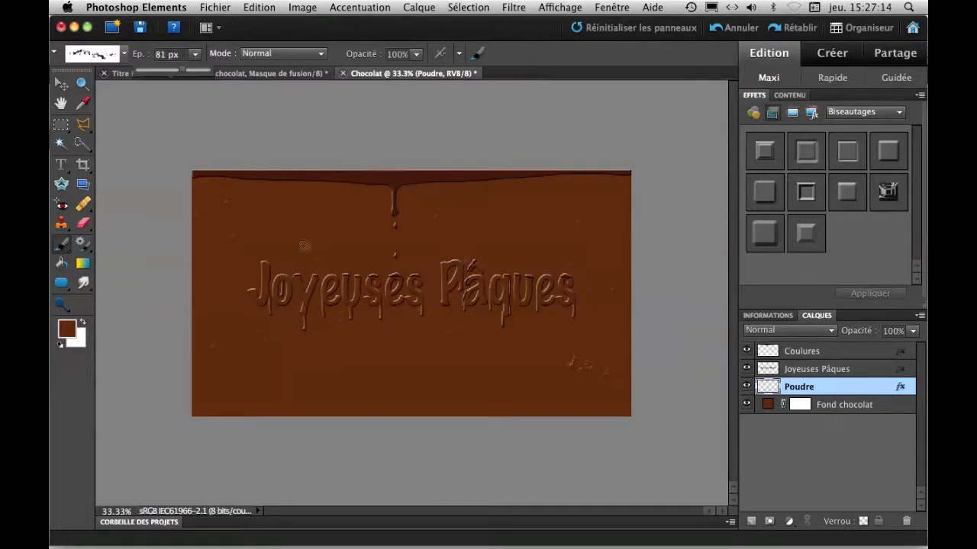
pyautogui.click(244, 196)
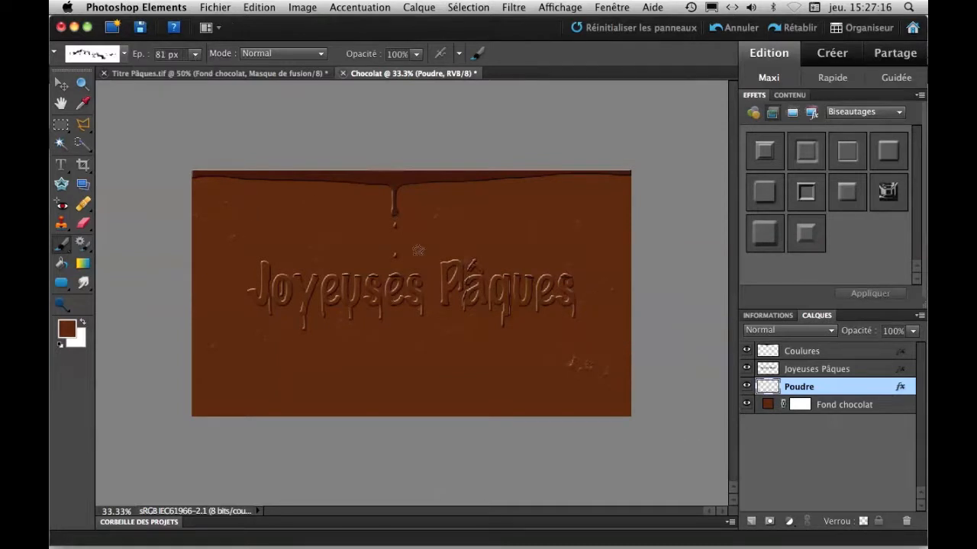
pyautogui.press('super+equal')
pyautogui.press('super+equal')
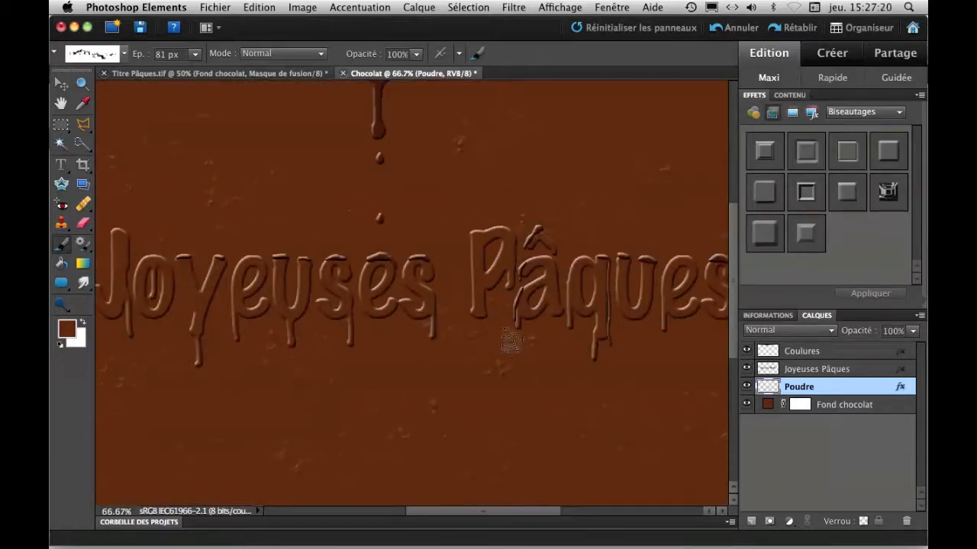
pyautogui.click(132, 456)
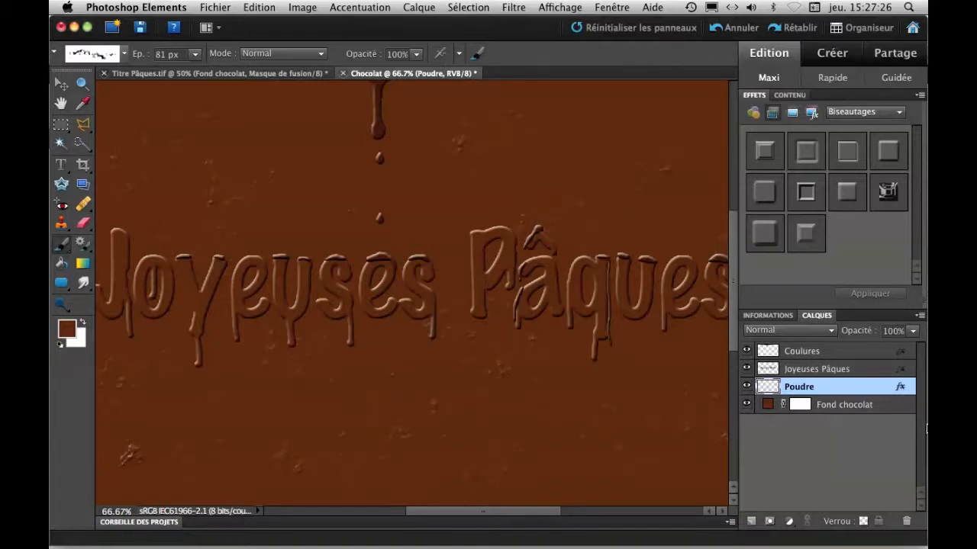
# Reduce the bevel size in the Poudre layer's style to make the powder relief finer
pyautogui.doubleClick(900, 389)
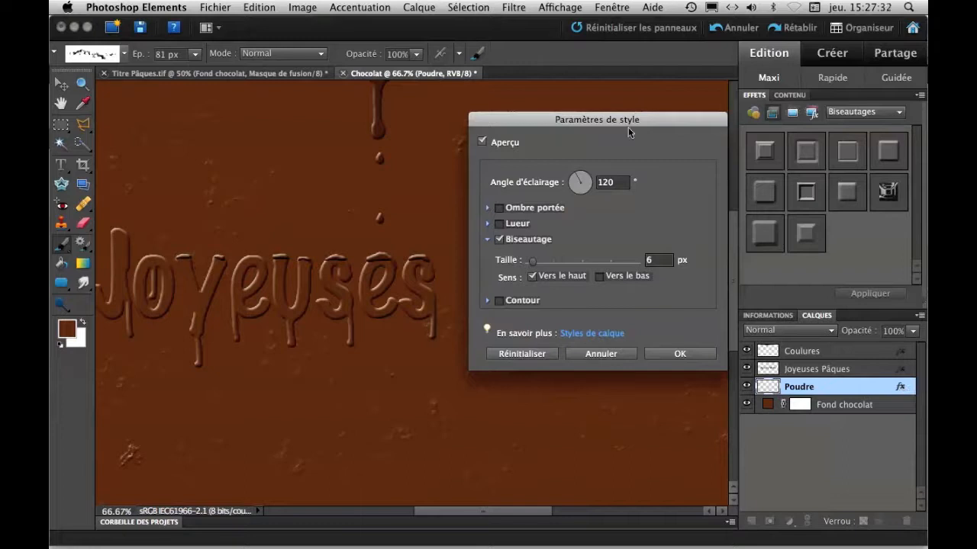
pyautogui.moveTo(532, 263); pyautogui.dragTo(530, 266)
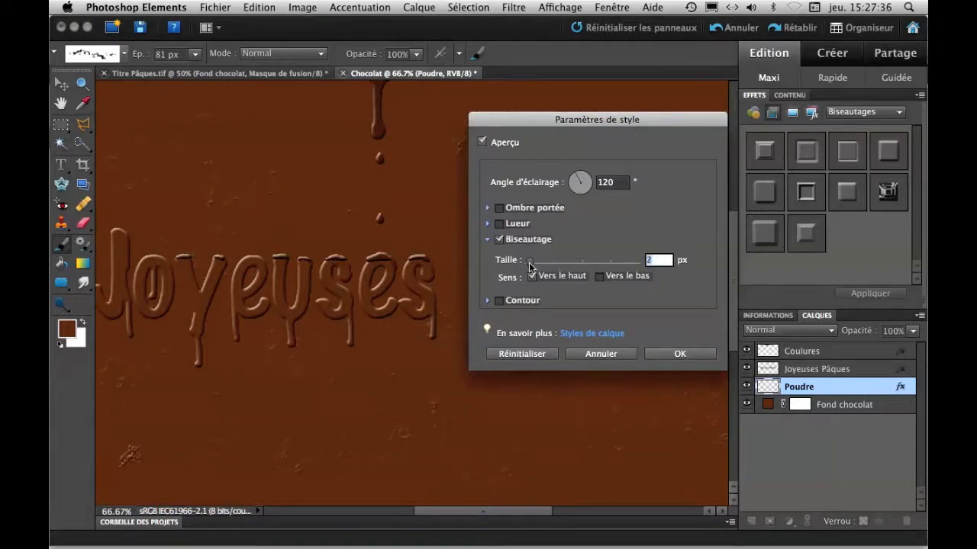
pyautogui.moveTo(530, 265); pyautogui.dragTo(527, 266)
pyautogui.click(677, 354)
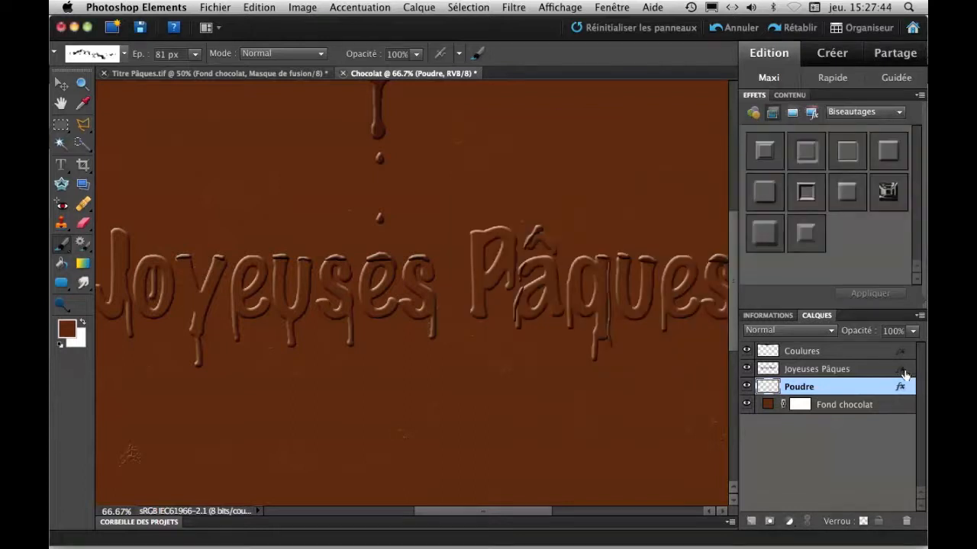
# Lower the Poudre layer's opacity to 70%
pyautogui.click(913, 331)
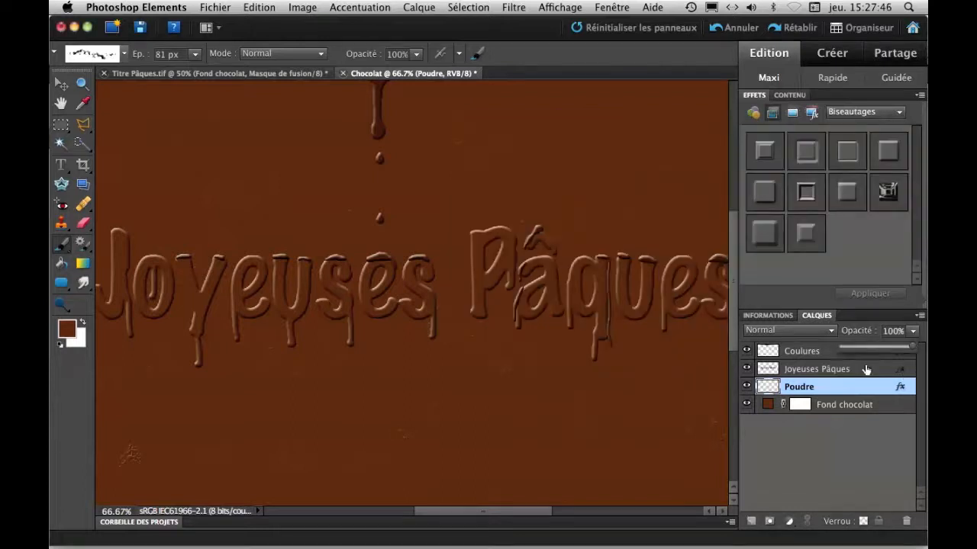
pyautogui.moveTo(913, 347); pyautogui.dragTo(876, 348)
pyautogui.moveTo(880, 350); pyautogui.dragTo(894, 349)
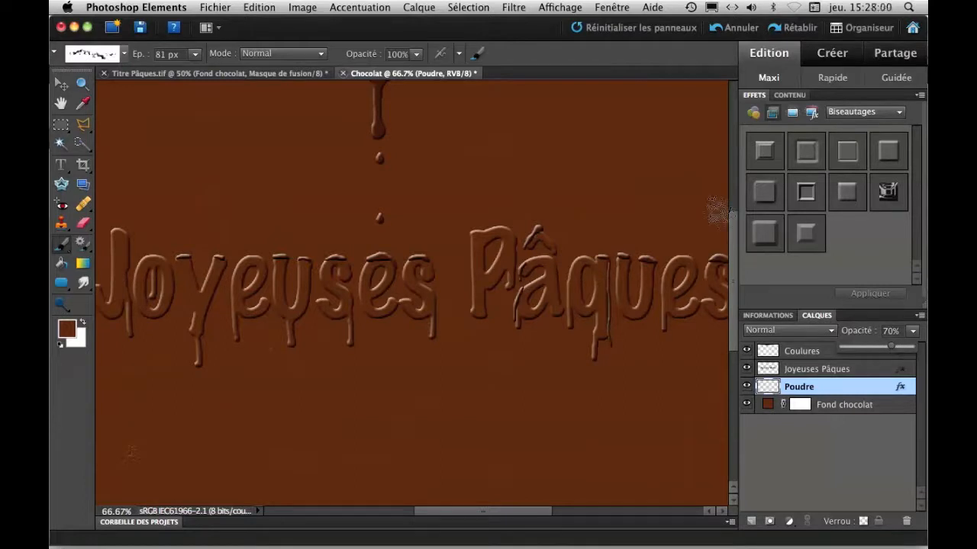
pyautogui.press('super+minus')
pyautogui.press('super+minus')
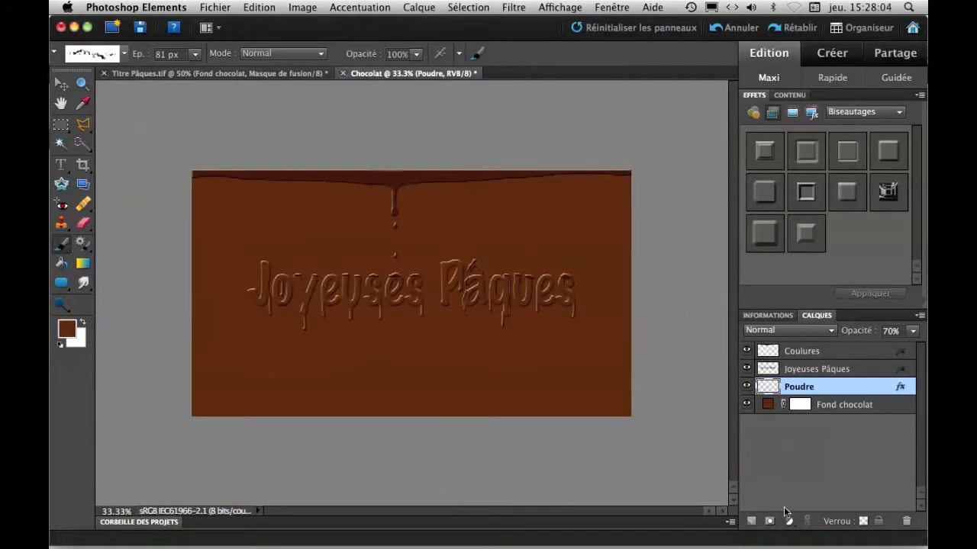
# Add a new layer directly below Poudre and name it Etalement
pyautogui.click(752, 522)
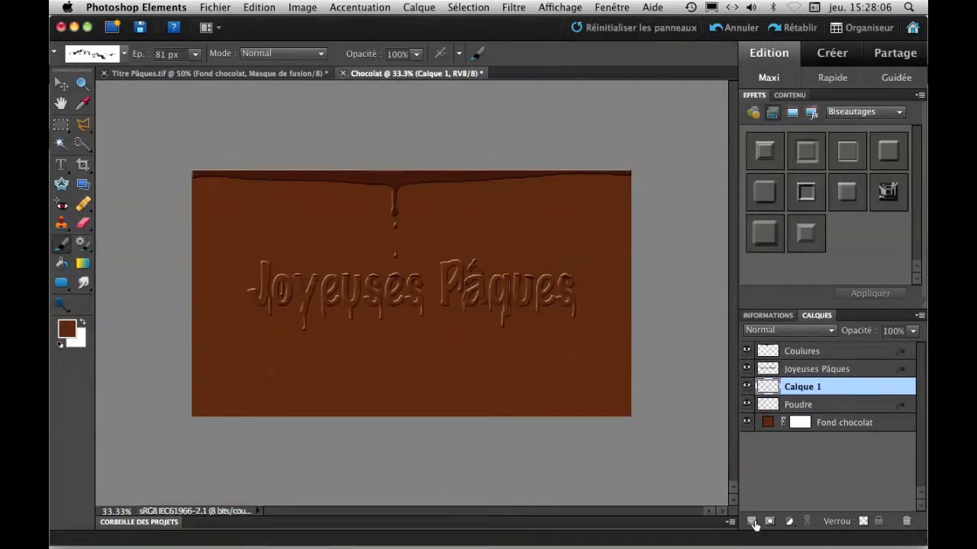
pyautogui.moveTo(821, 390); pyautogui.dragTo(809, 410)
pyautogui.doubleClick(800, 405)
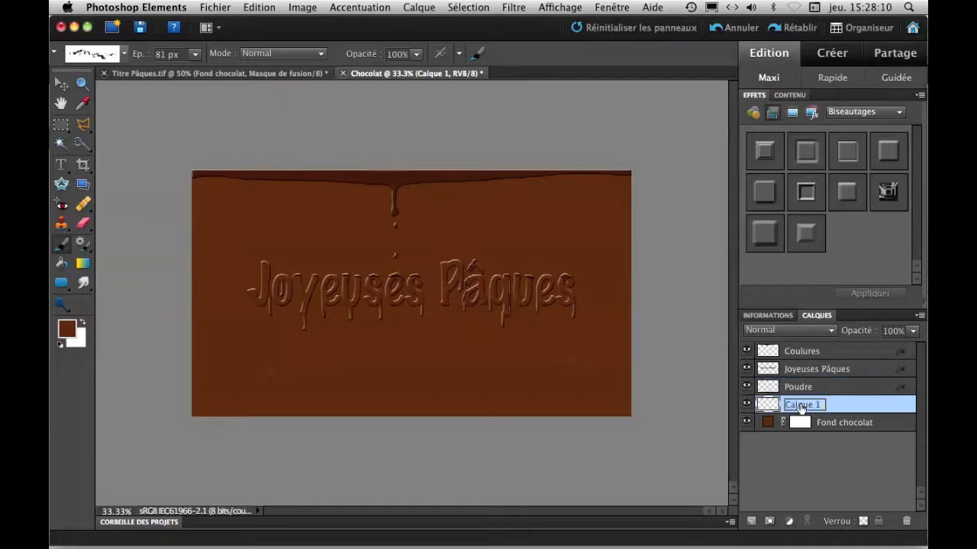
pyautogui.write('Etalement')
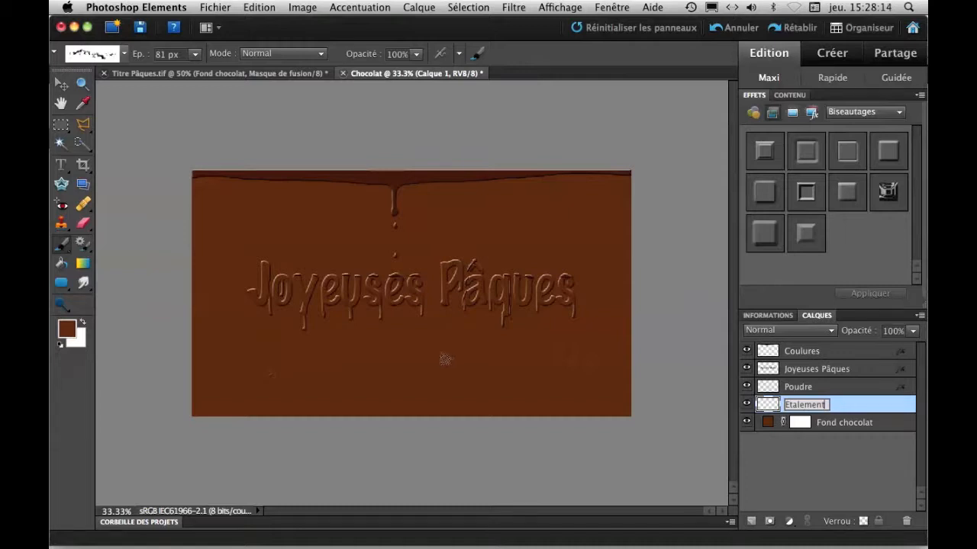
pyautogui.press('Return')
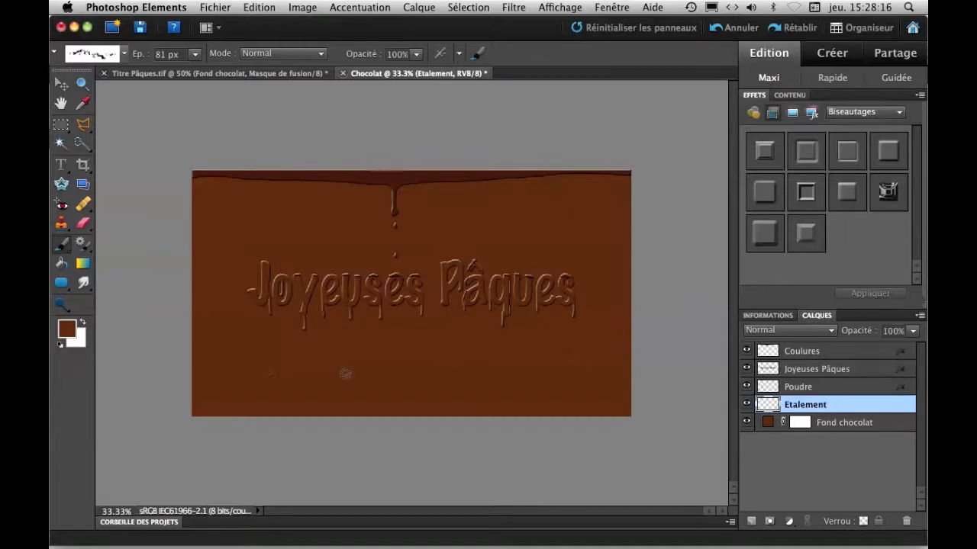
# Choose the first 104 px brush from the Pinceaux épais set
pyautogui.click(121, 56)
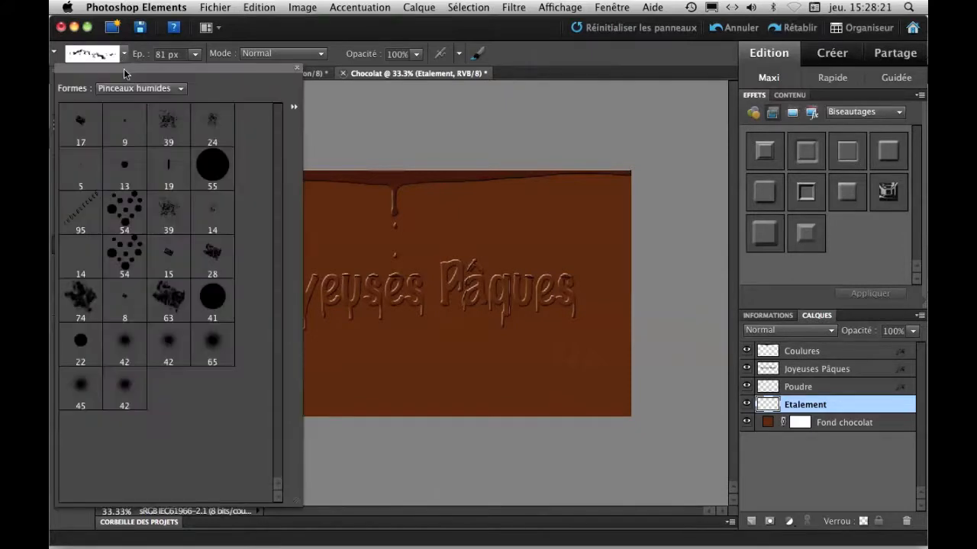
pyautogui.click(180, 92)
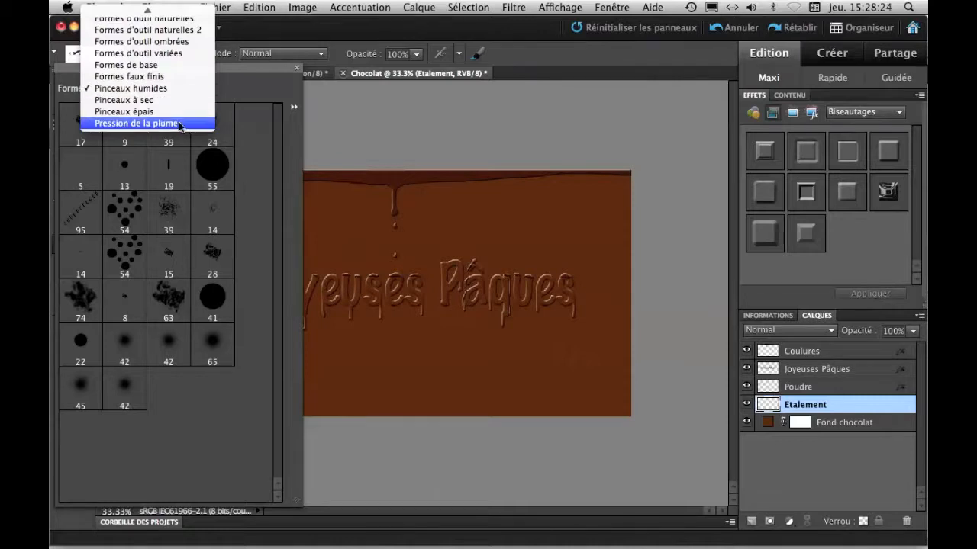
pyautogui.click(144, 113)
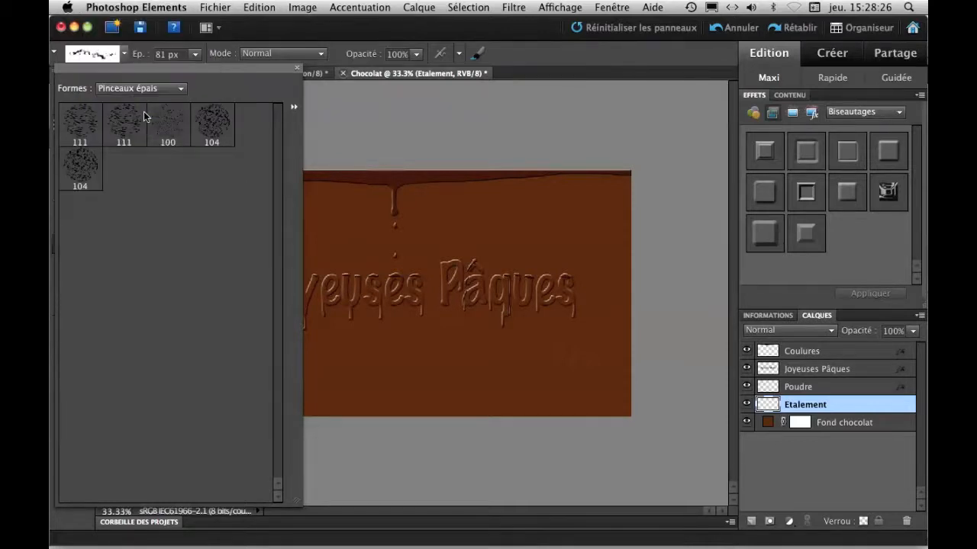
pyautogui.click(219, 123)
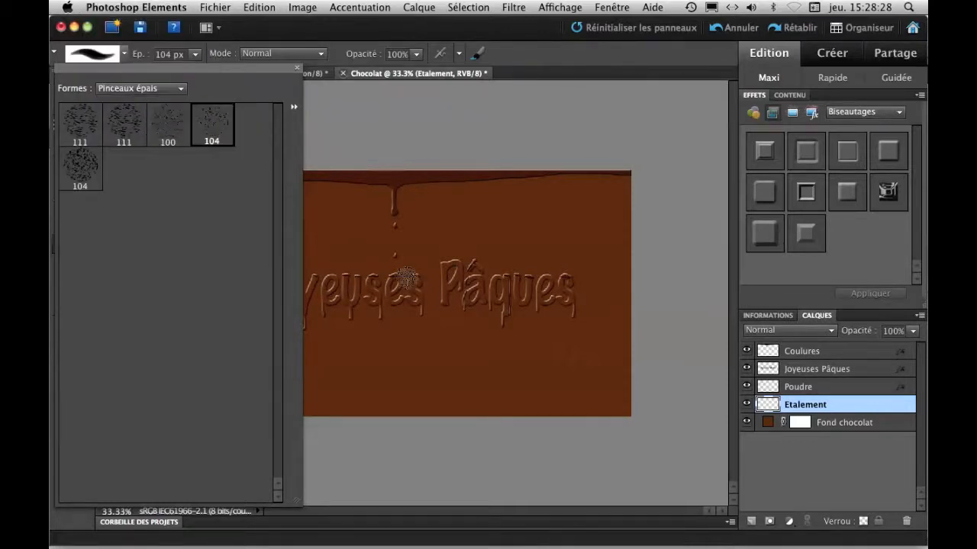
pyautogui.click(532, 322)
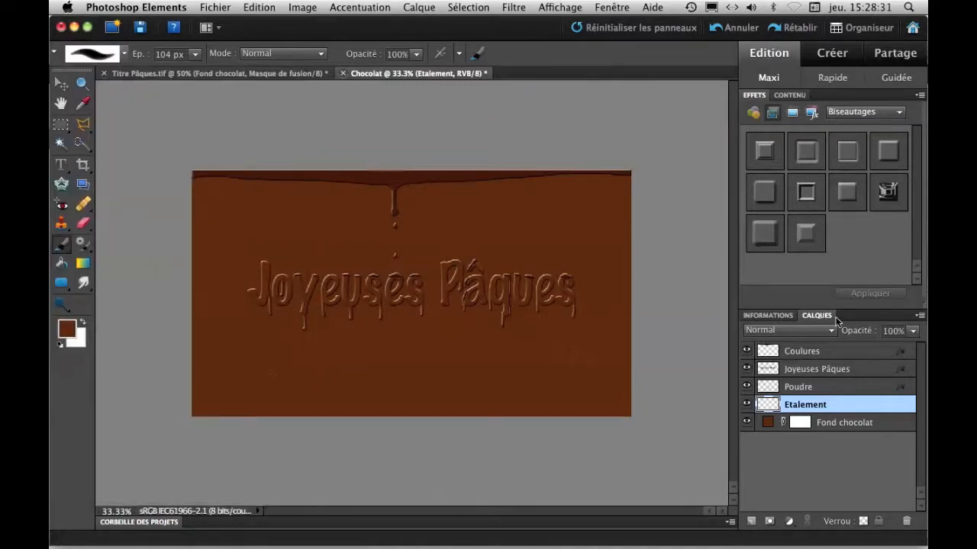
# Copy the layer style from Joyeuses Pâques and paste it onto the Etalement layer
pyautogui.rightClick(801, 392)
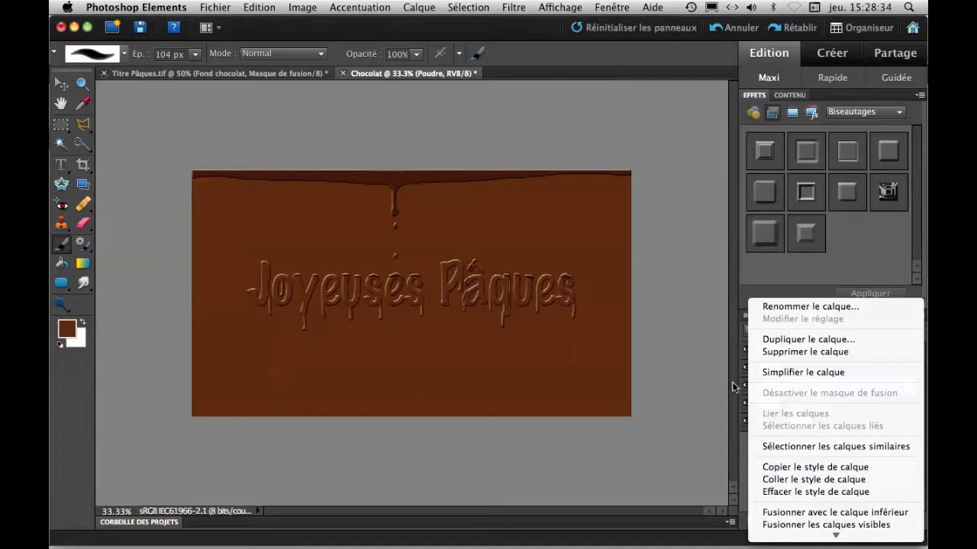
pyautogui.click(734, 386)
pyautogui.rightClick(817, 372)
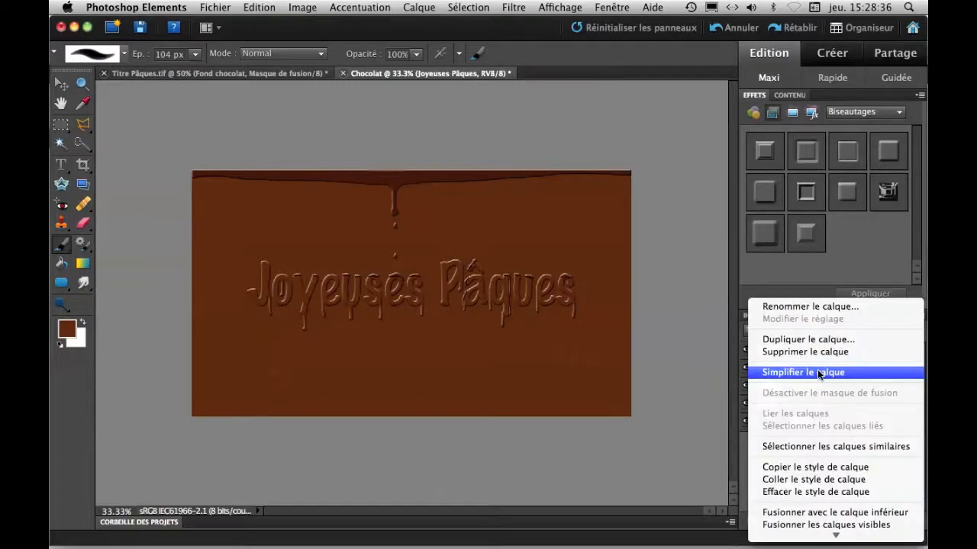
pyautogui.click(793, 467)
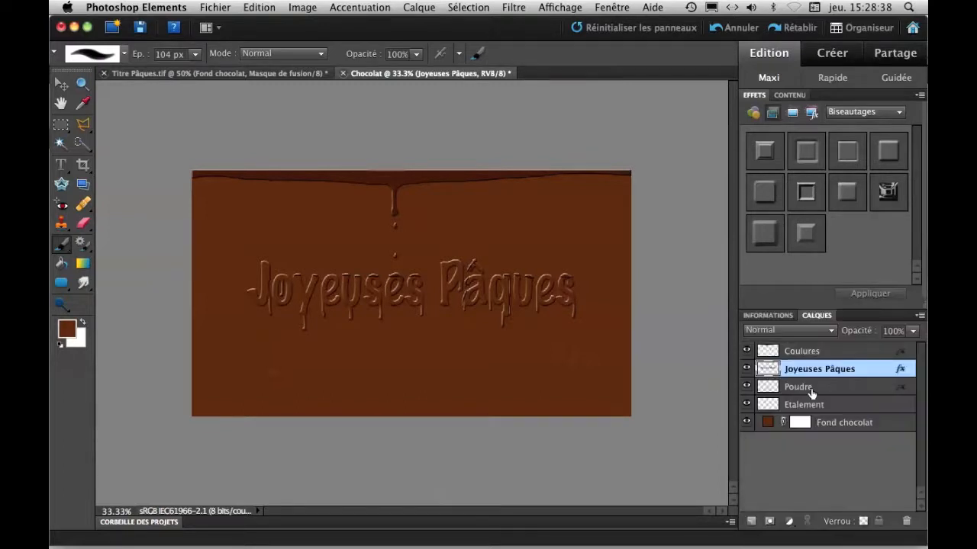
pyautogui.rightClick(774, 403)
pyautogui.click(781, 479)
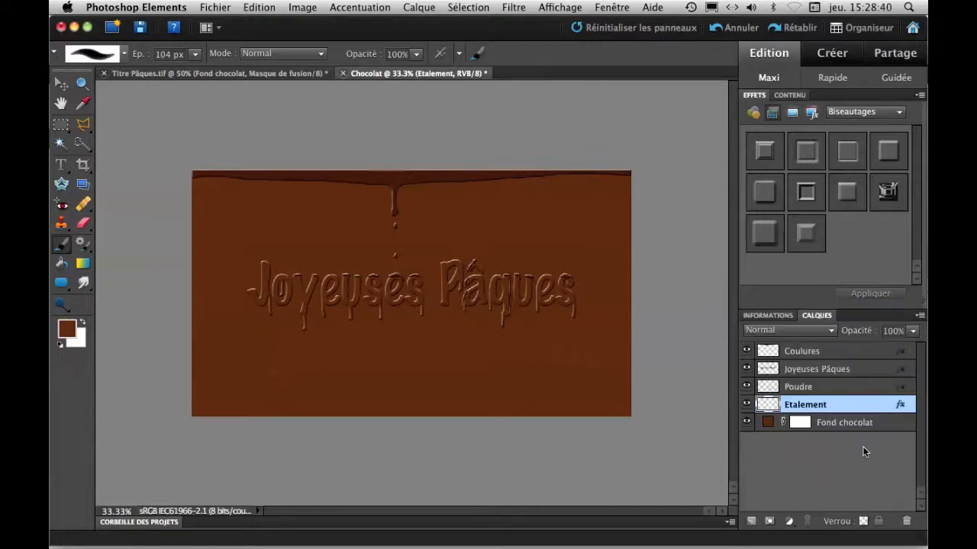
# Paint broad, wavy chocolate spread strokes across the lower part of the image on the Etalement layer
pyautogui.moveTo(195, 391)
pyautogui.mouseDown()
pyautogui.moveTo(349, 384)
pyautogui.moveTo(371, 399)
pyautogui.moveTo(418, 389)
pyautogui.mouseUp()
pyautogui.moveTo(485, 412)
pyautogui.mouseDown()
pyautogui.moveTo(521, 416)
pyautogui.moveTo(494, 422)
pyautogui.moveTo(601, 410)
pyautogui.moveTo(605, 352)
pyautogui.moveTo(464, 395)
pyautogui.moveTo(573, 397)
pyautogui.moveTo(521, 385)
pyautogui.moveTo(390, 389)
pyautogui.moveTo(487, 368)
pyautogui.moveTo(388, 387)
pyautogui.moveTo(501, 361)
pyautogui.mouseUp()
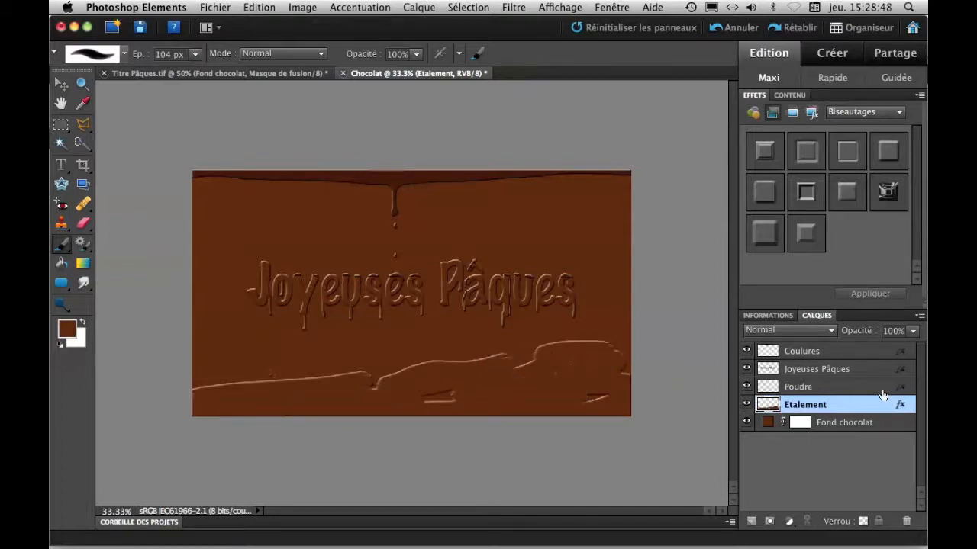
pyautogui.moveTo(366, 356)
pyautogui.mouseDown()
pyautogui.moveTo(195, 369)
pyautogui.moveTo(307, 381)
pyautogui.moveTo(270, 361)
pyautogui.moveTo(293, 355)
pyautogui.moveTo(563, 379)
pyautogui.mouseUp()
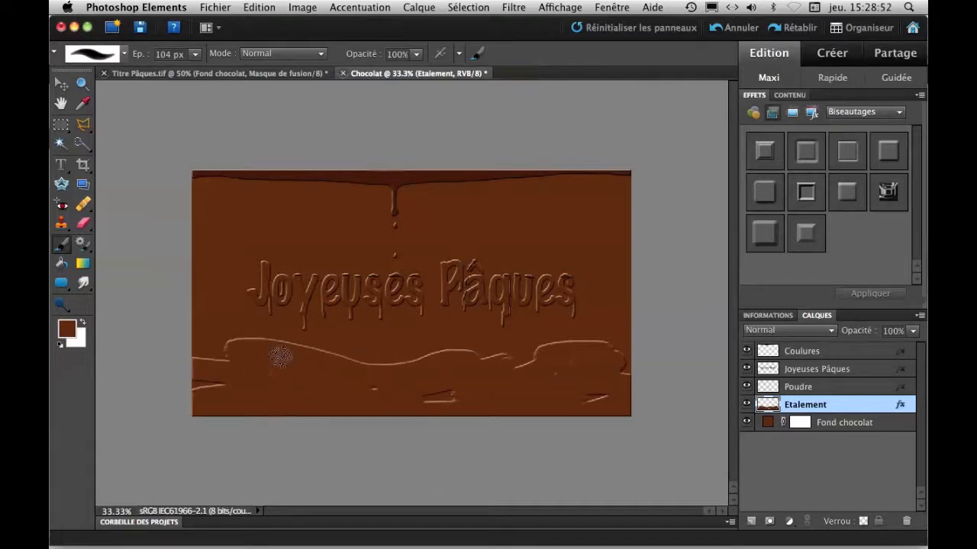
pyautogui.moveTo(233, 343)
pyautogui.mouseDown()
pyautogui.moveTo(365, 369)
pyautogui.moveTo(458, 355)
pyautogui.mouseUp()
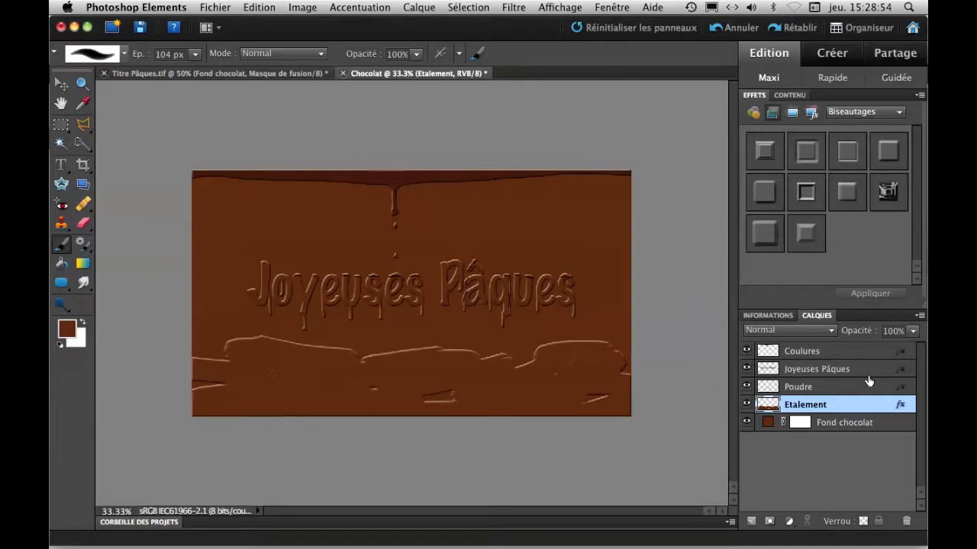
# Move the Poudre layer below Etalement in the layer stack
pyautogui.click(830, 387)
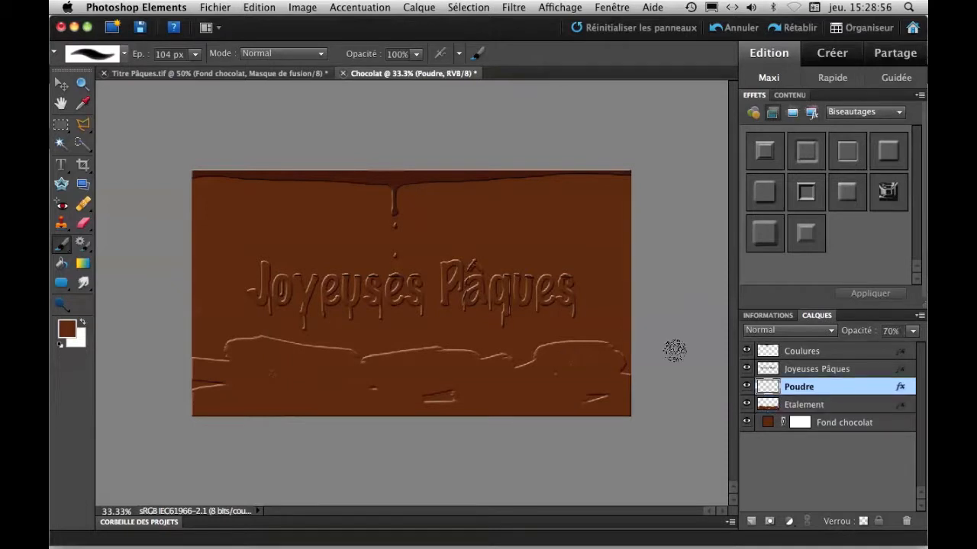
pyautogui.press('super+plus')
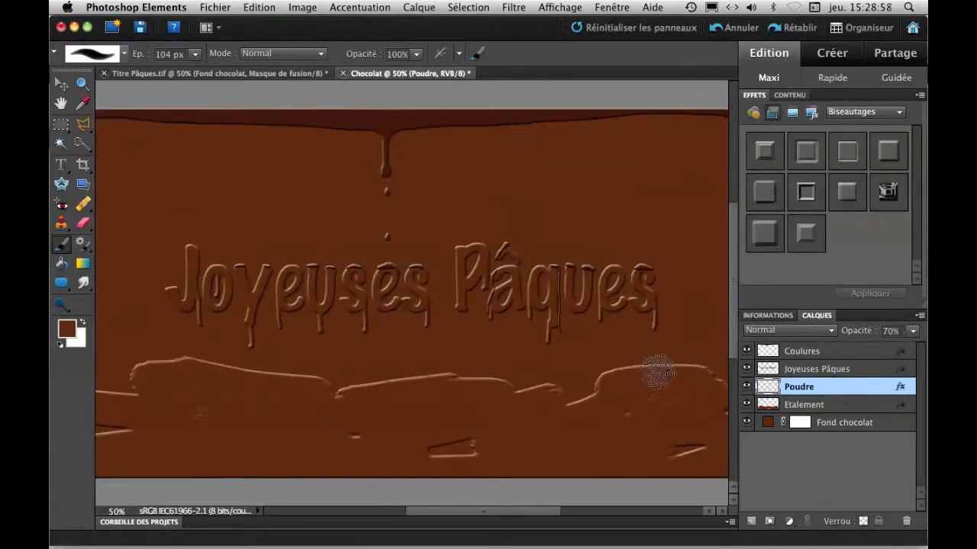
pyautogui.moveTo(811, 390); pyautogui.dragTo(799, 407)
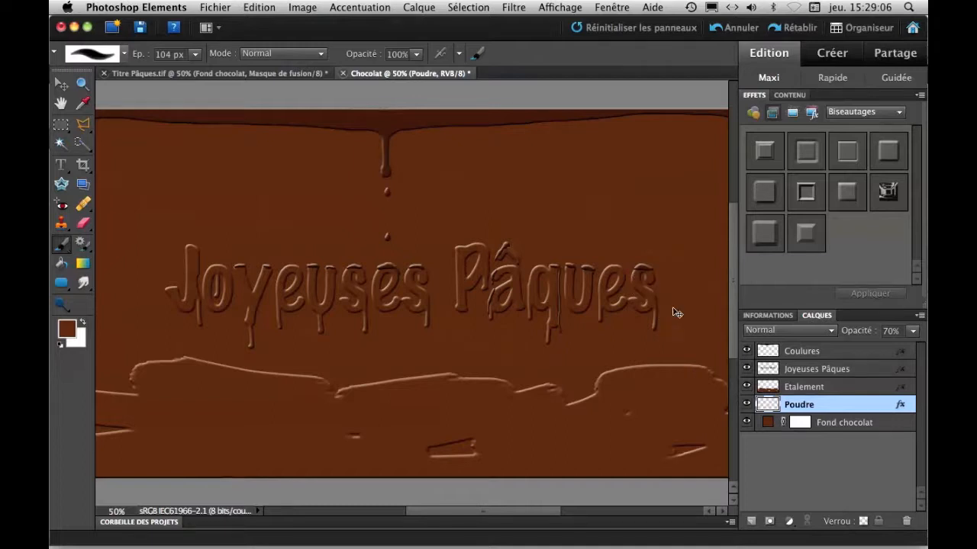
pyautogui.press('super+minus')
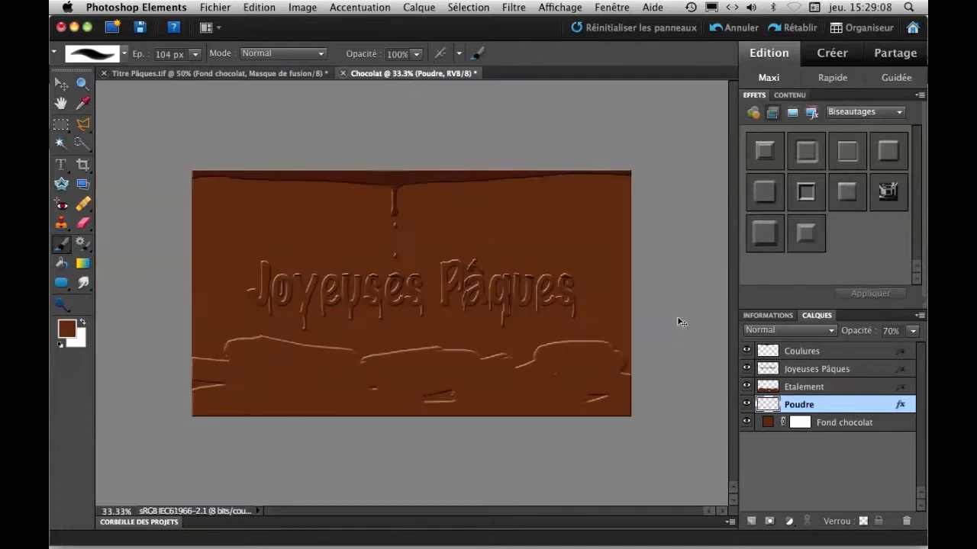
# Add a new layer named Etalement2 and place it between Etalement and Poudre
pyautogui.click(830, 390)
pyautogui.moveTo(769, 391); pyautogui.dragTo(791, 387)
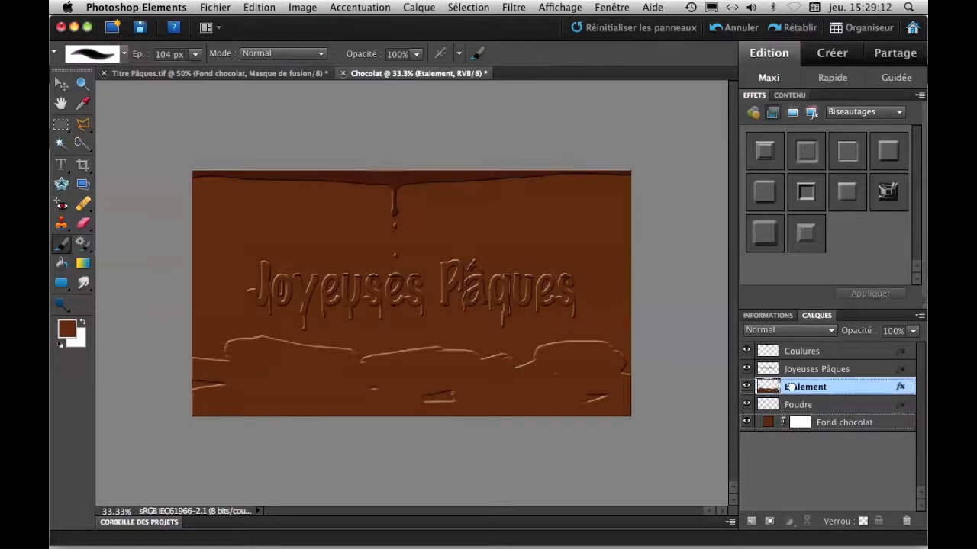
pyautogui.click(750, 521)
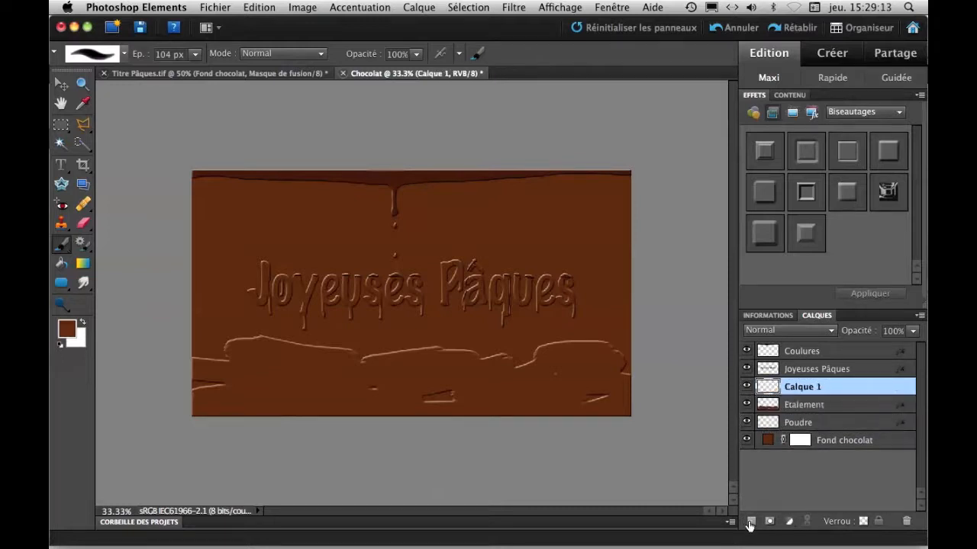
pyautogui.doubleClick(805, 389)
pyautogui.write('Etalemen')
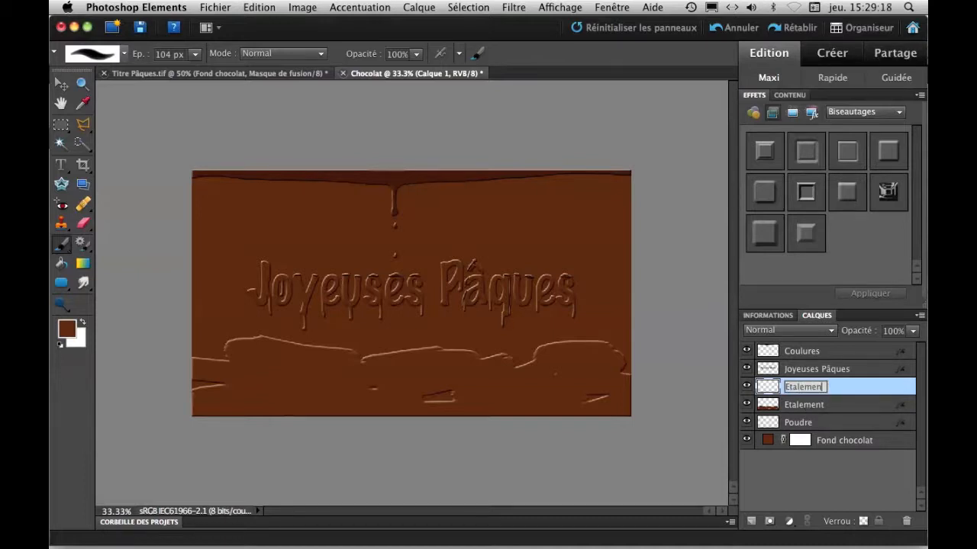
pyautogui.write('t2')
pyautogui.press('Return')
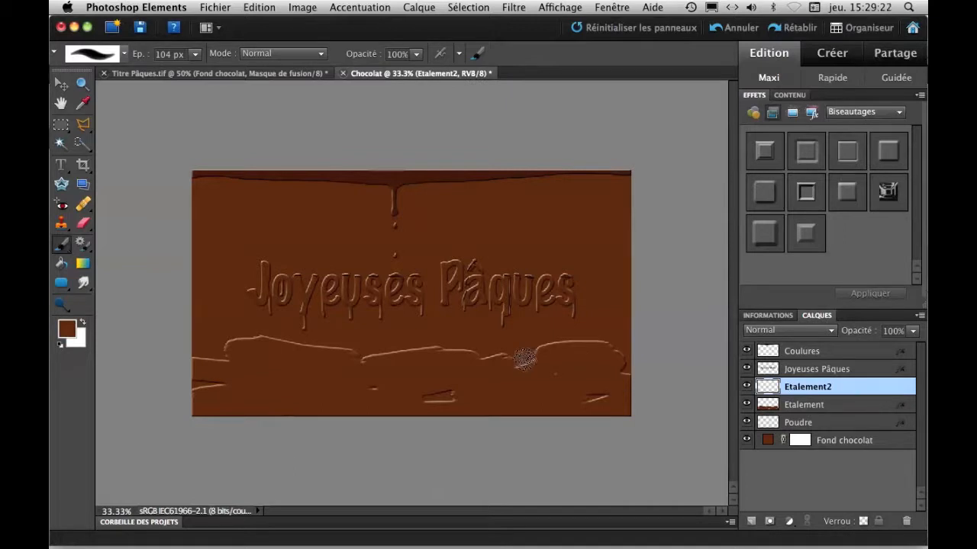
pyautogui.click(847, 390)
pyautogui.moveTo(846, 390); pyautogui.dragTo(846, 411)
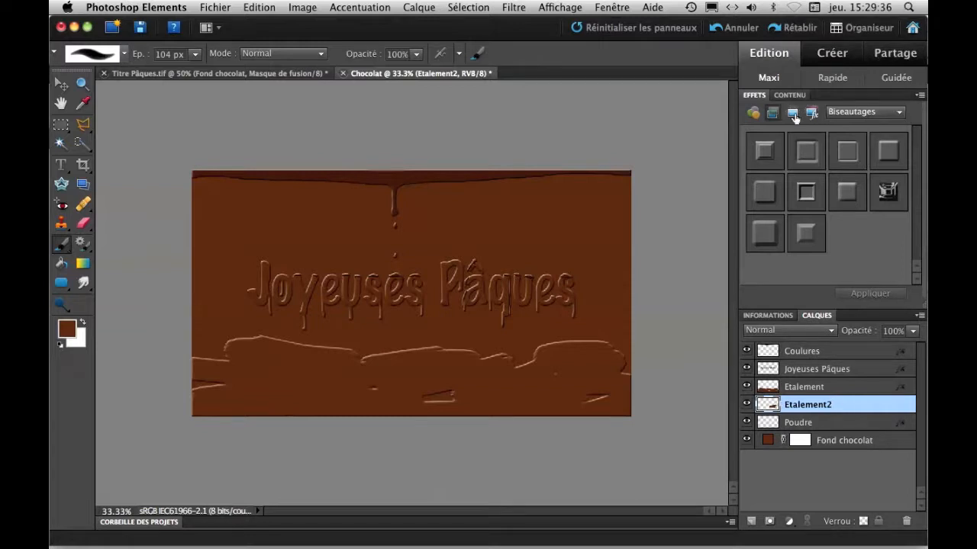
# Copy the layer style from the Etalement layer and paste it onto the Etalement2 layer
pyautogui.moveTo(816, 414)
pyautogui.mouseDown()
pyautogui.moveTo(816, 383)
pyautogui.moveTo(814, 405)
pyautogui.mouseUp()
pyautogui.rightClick(806, 386)
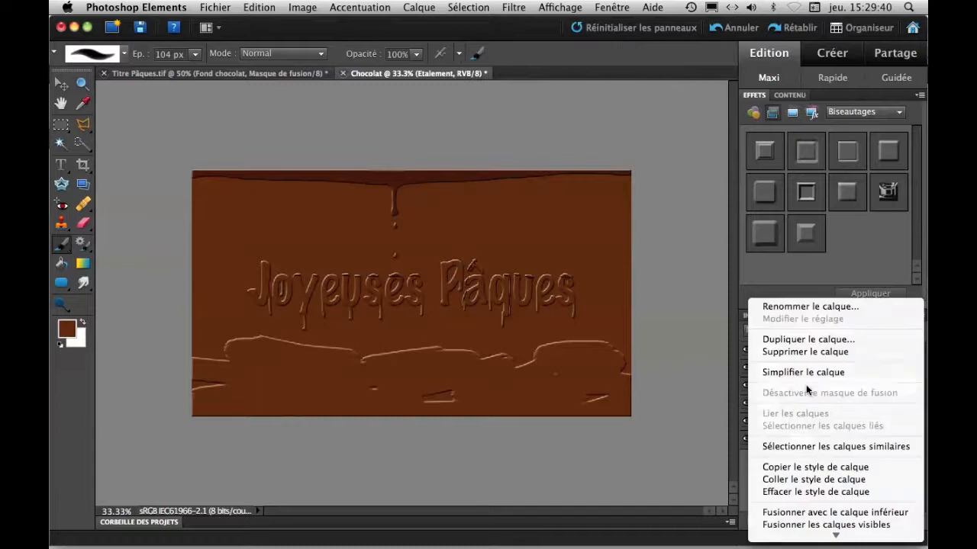
pyautogui.click(815, 466)
pyautogui.click(784, 406)
pyautogui.rightClick(786, 406)
pyautogui.click(790, 476)
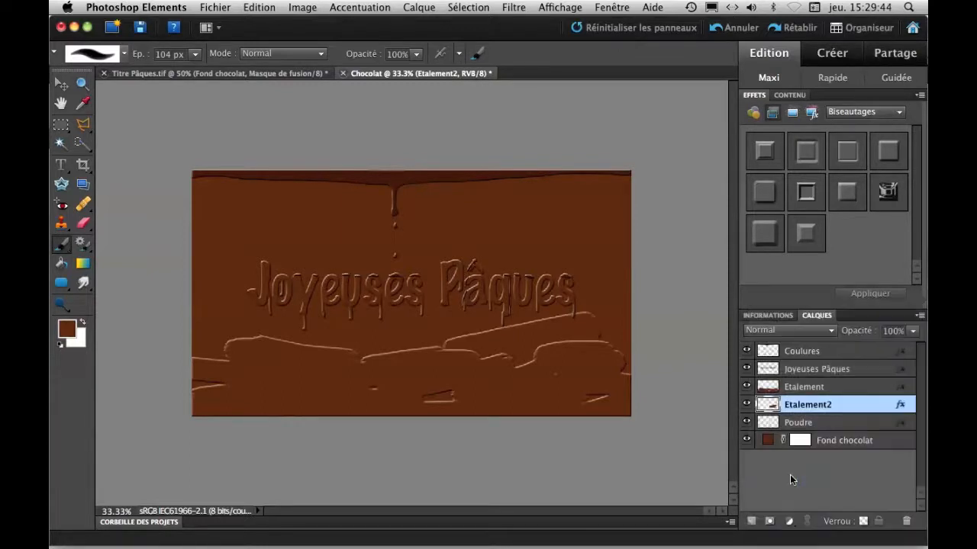
# Extend the Etalement2 spread with wavy strokes across to the image's left edge and reduce the layer's bevel size to a faint edge
pyautogui.moveTo(442, 355)
pyautogui.mouseDown()
pyautogui.moveTo(301, 355)
pyautogui.moveTo(194, 338)
pyautogui.mouseUp()
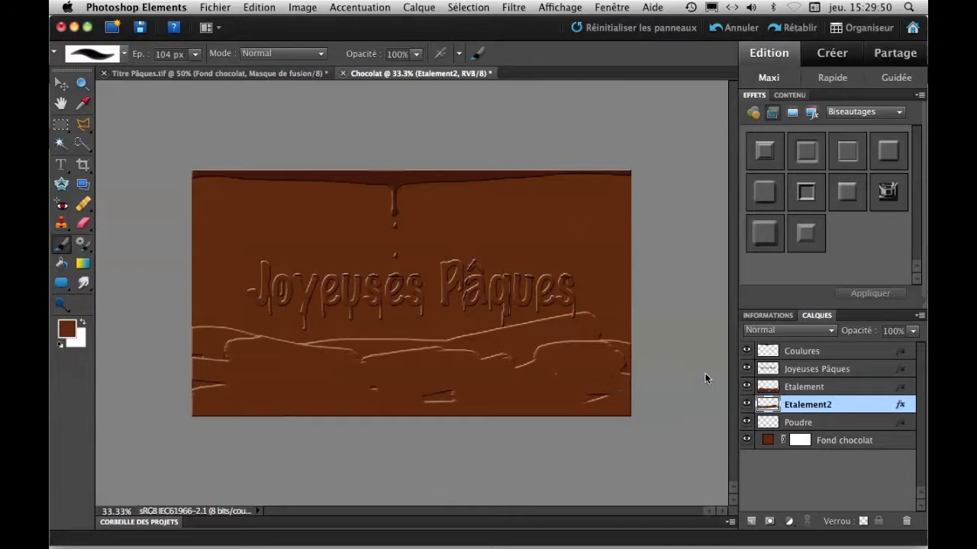
pyautogui.doubleClick(900, 408)
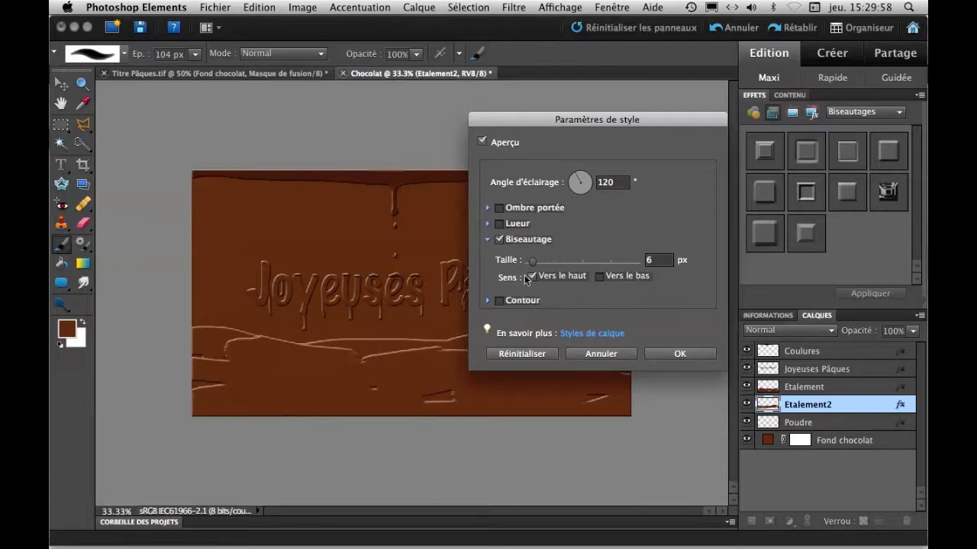
pyautogui.moveTo(534, 261); pyautogui.dragTo(528, 262)
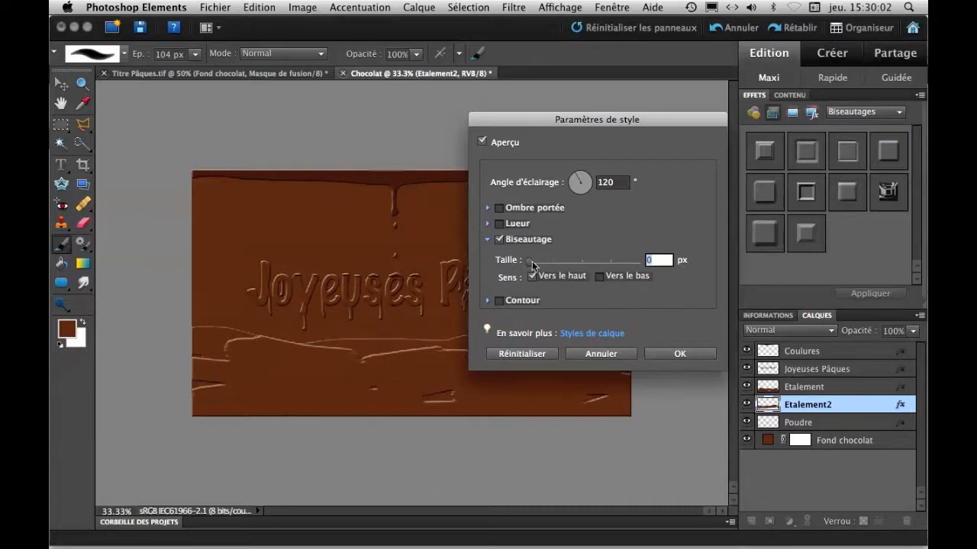
pyautogui.click(680, 355)
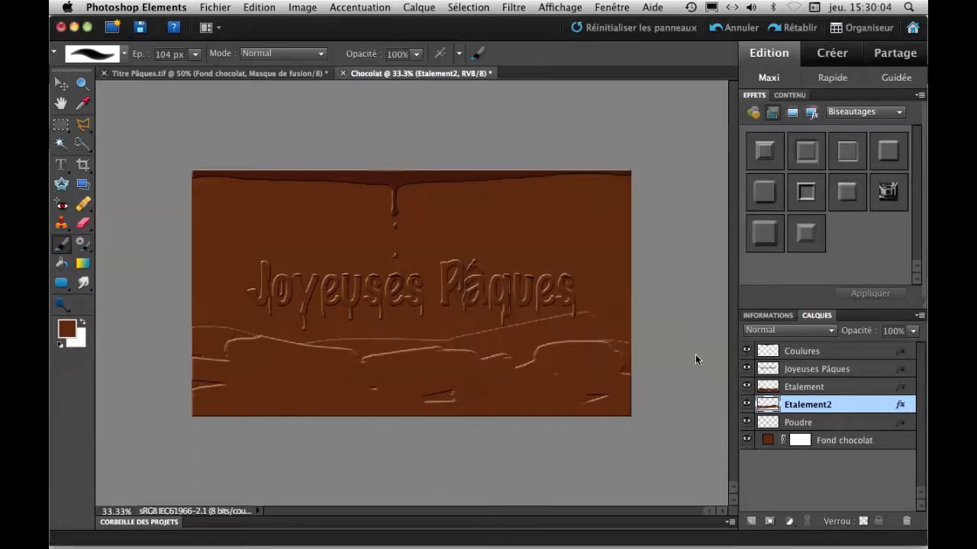
# Sample the dark brown of the top chocolate coating as the painting colour for the Coulures layer
pyautogui.click(784, 353)
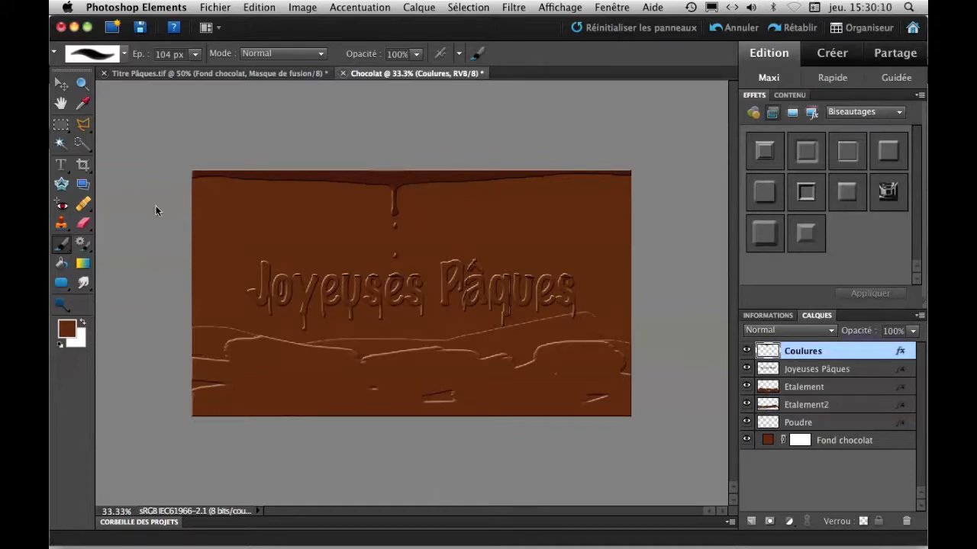
pyautogui.click(83, 105)
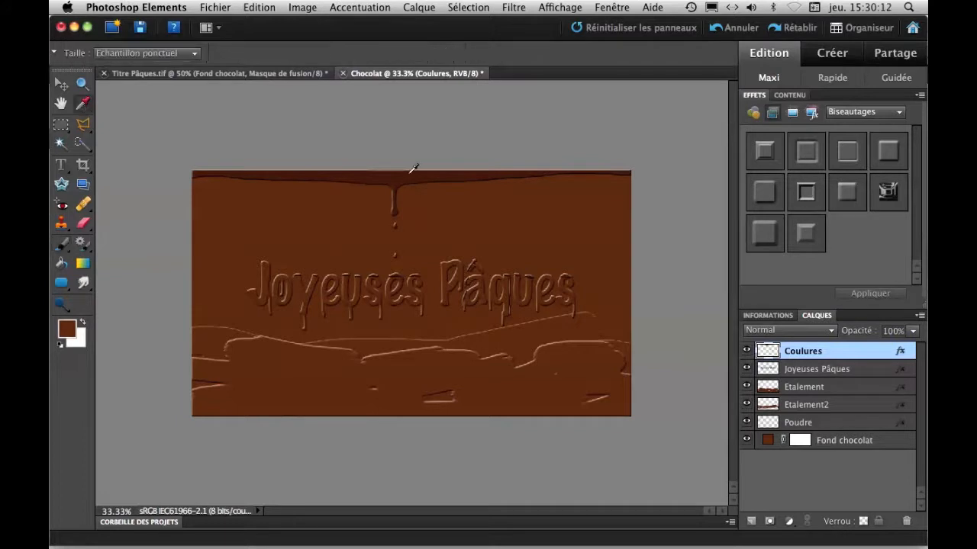
pyautogui.click(402, 171)
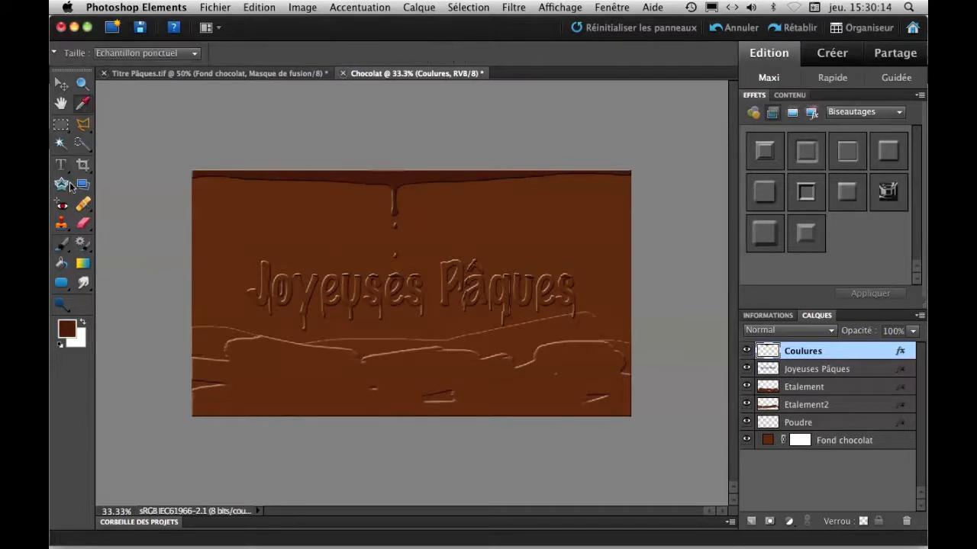
pyautogui.click(61, 244)
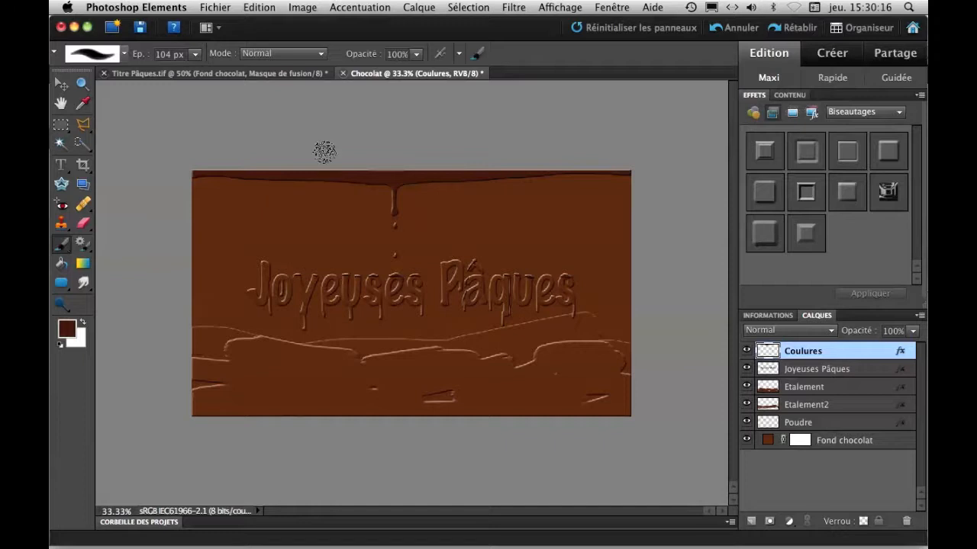
# Paint additional vertical chocolate drips from the top coating, using the 19 px brush from the Formes par défaut set
pyautogui.click(112, 61)
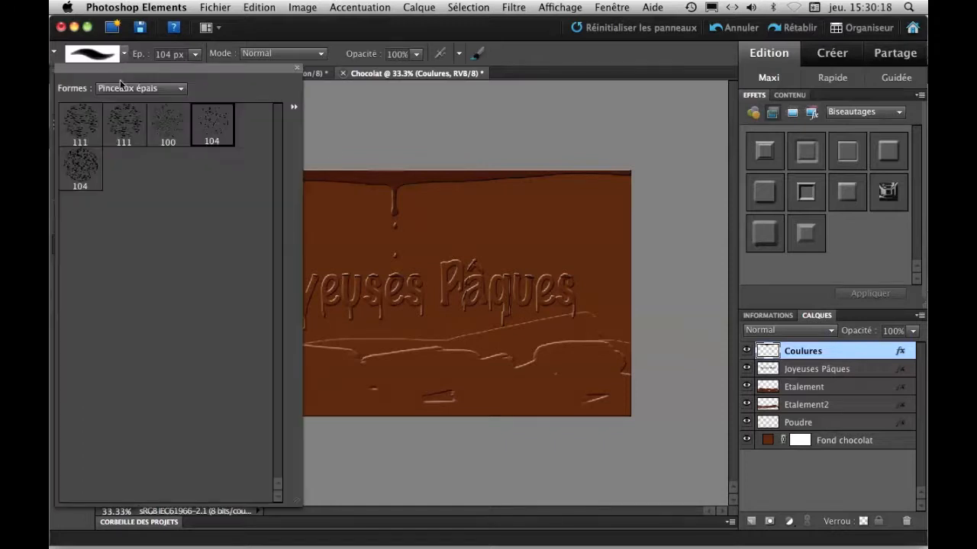
pyautogui.click(122, 87)
pyautogui.click(409, 96)
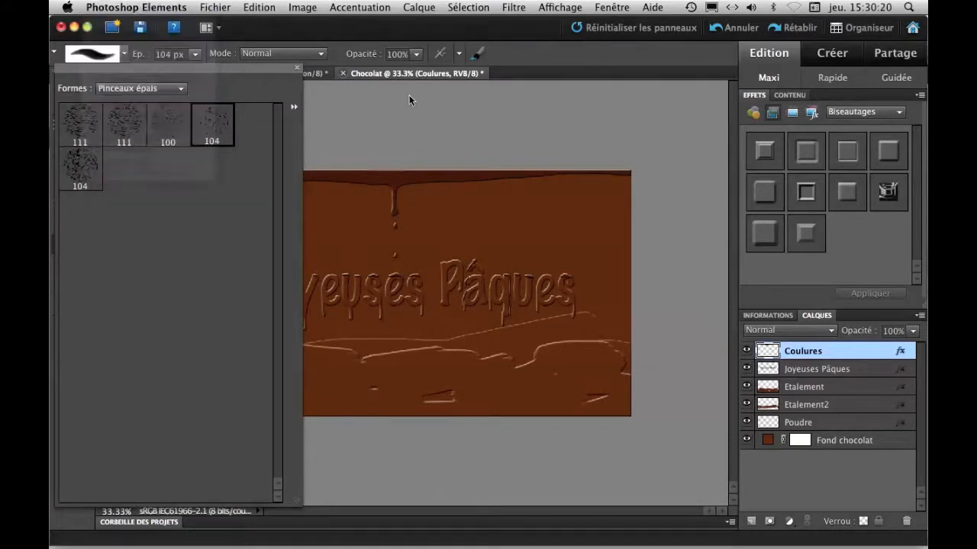
pyautogui.click(124, 166)
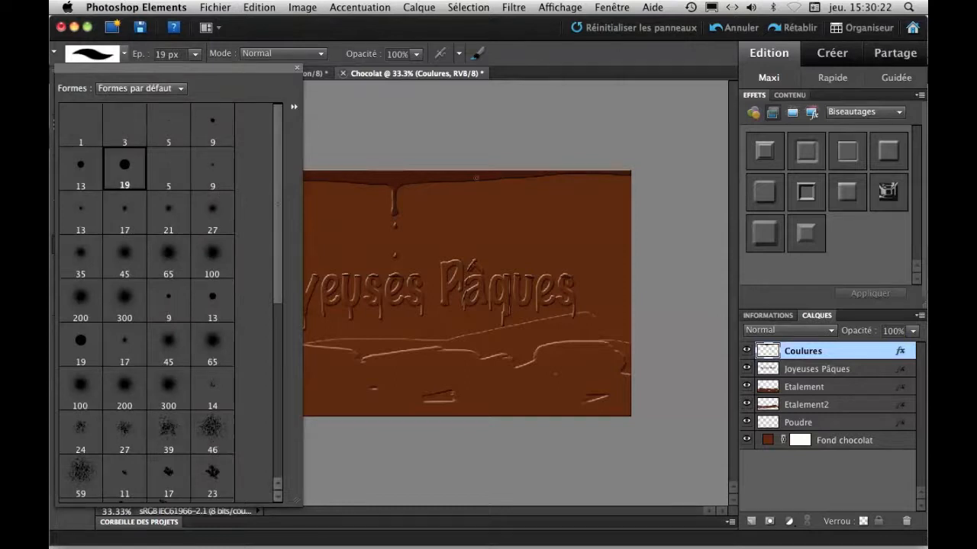
pyautogui.moveTo(502, 176); pyautogui.dragTo(503, 216)
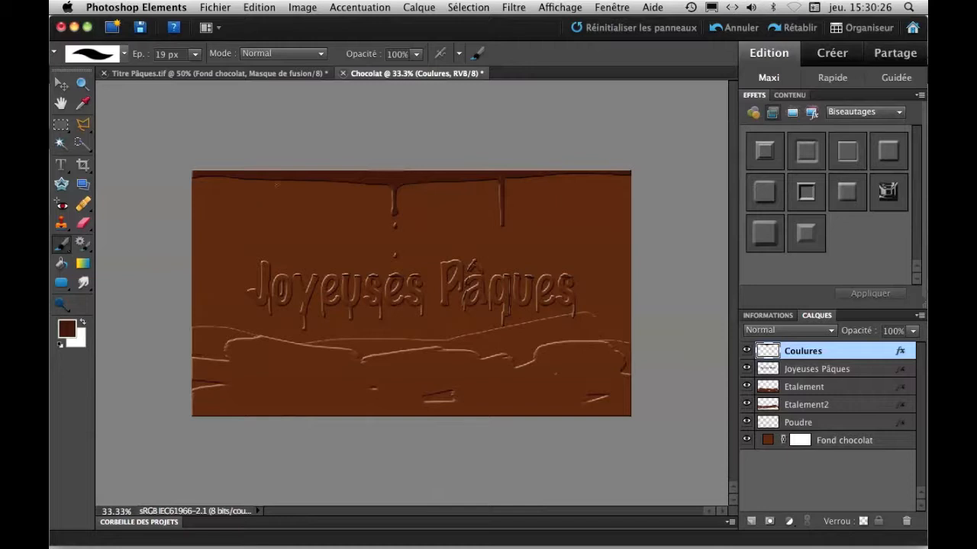
pyautogui.moveTo(276, 179); pyautogui.dragTo(277, 223)
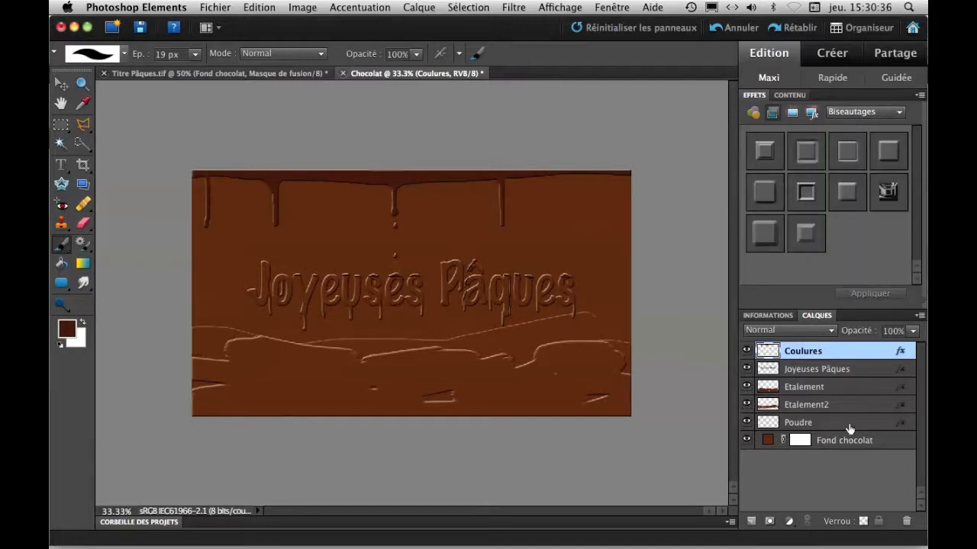
# Add a Teinte/Saturation adjustment layer directly above Joyeuses Pâques with Luminosité set to +45
pyautogui.press('super+plus')
pyautogui.press('super+plus')
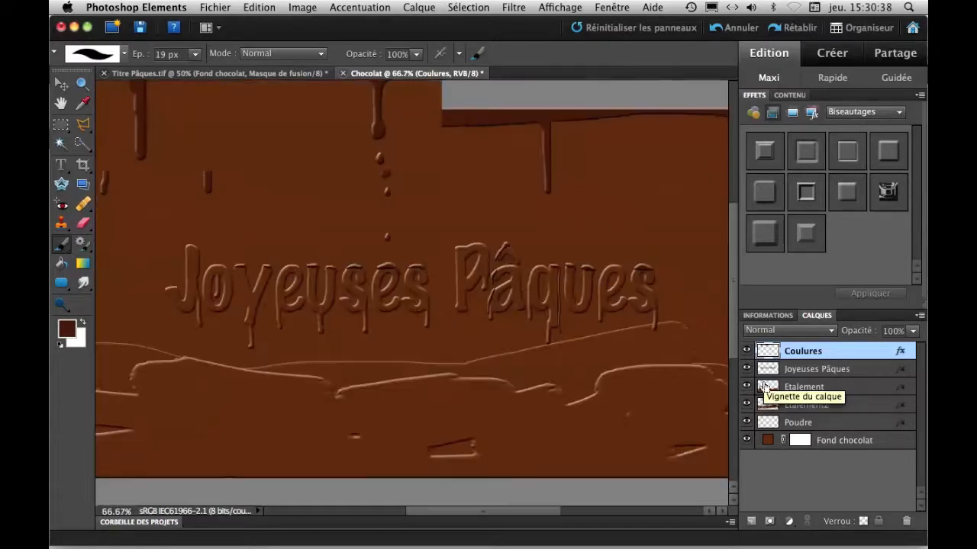
pyautogui.moveTo(379, 349); pyautogui.dragTo(503, 265)
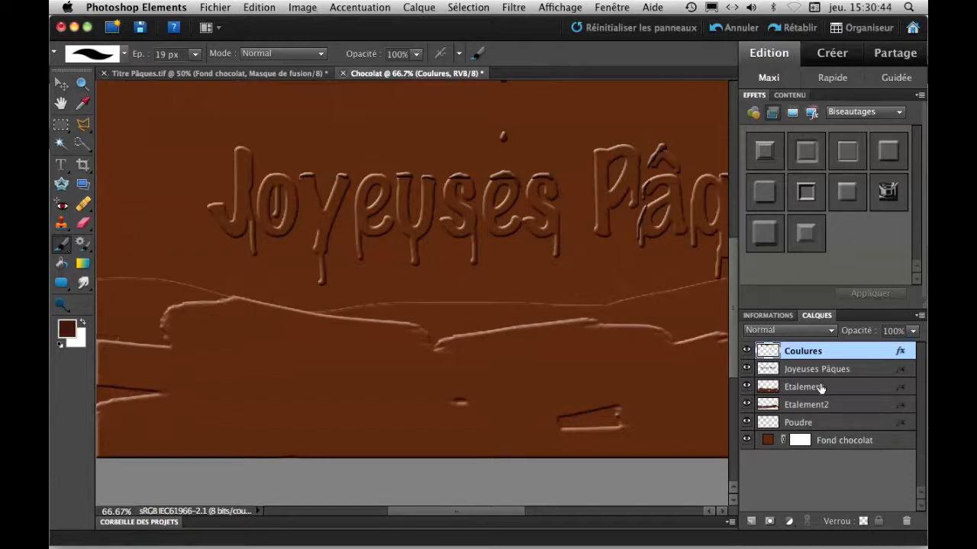
pyautogui.click(852, 374)
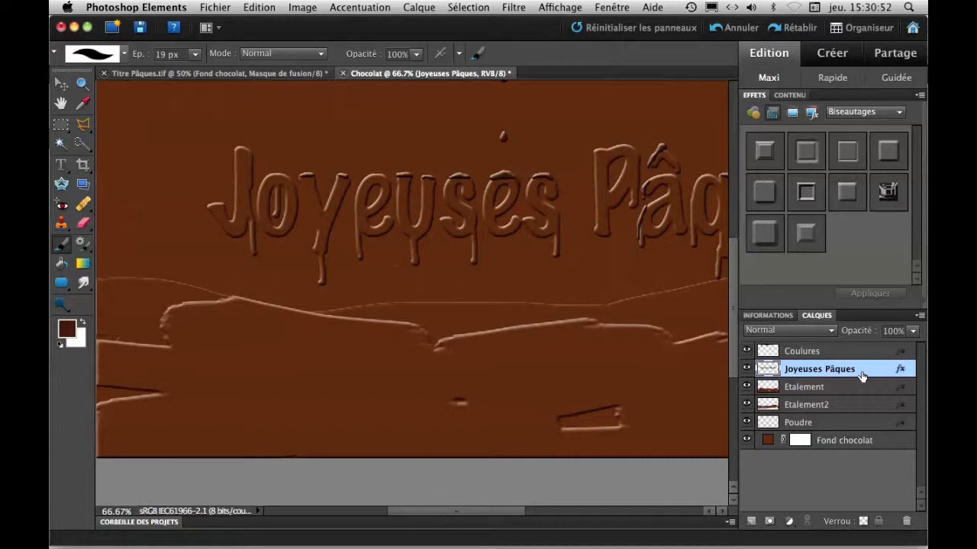
pyautogui.click(789, 521)
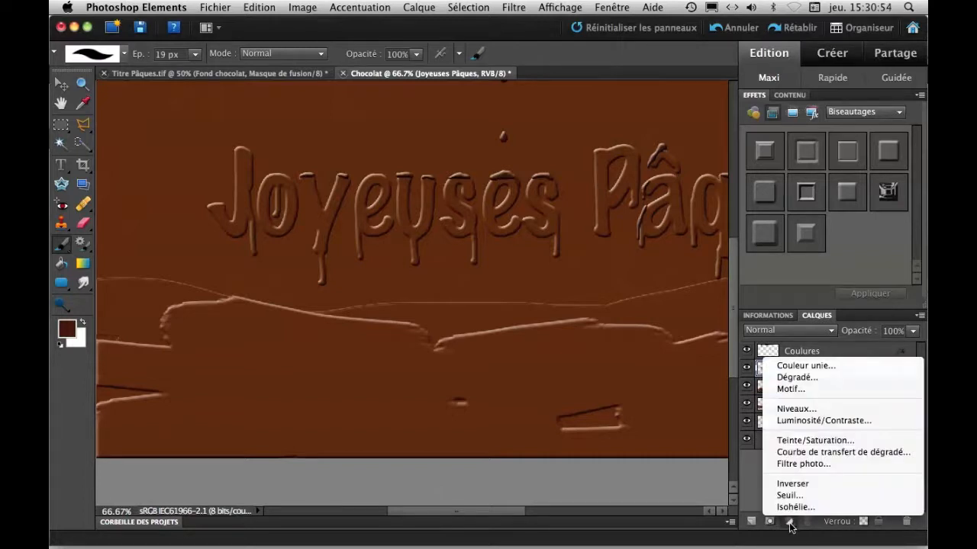
pyautogui.click(833, 441)
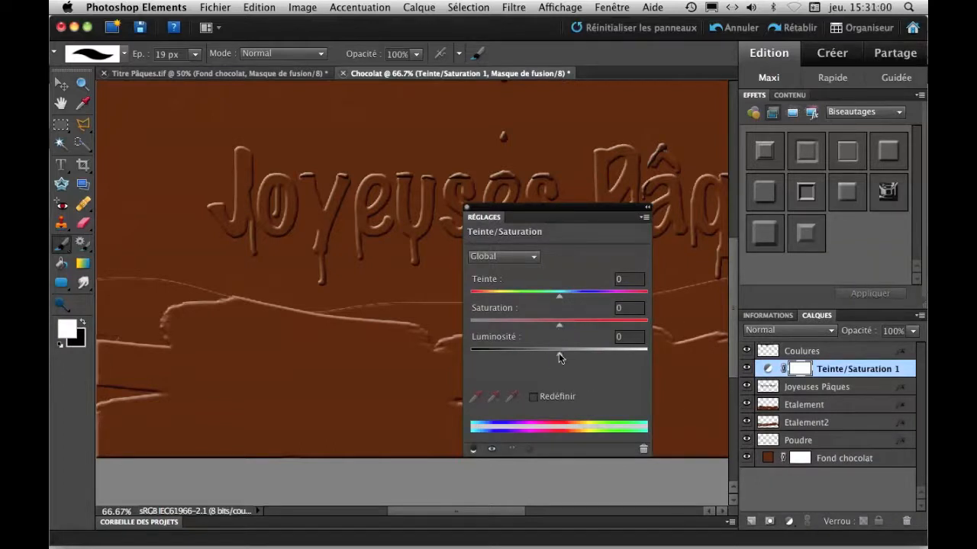
pyautogui.moveTo(559, 357); pyautogui.dragTo(597, 351)
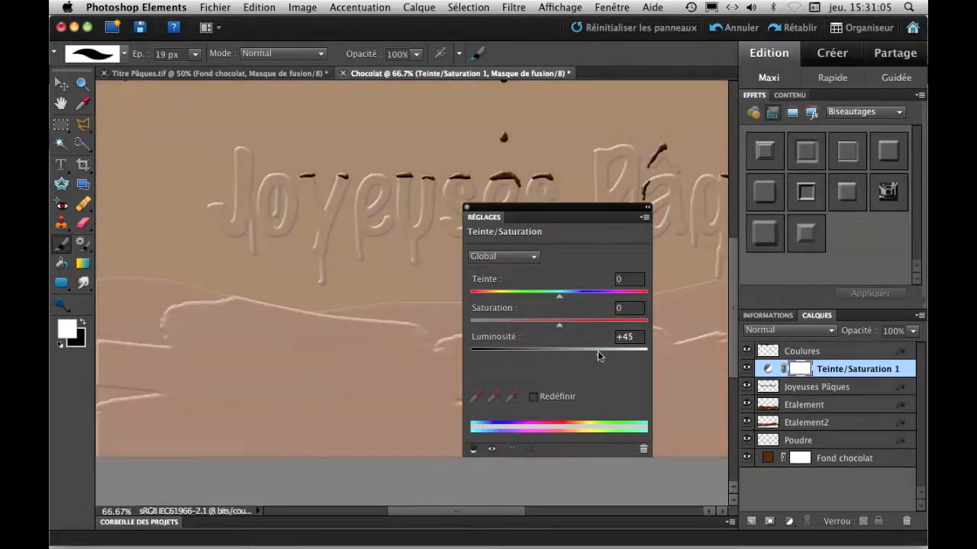
pyautogui.click(467, 208)
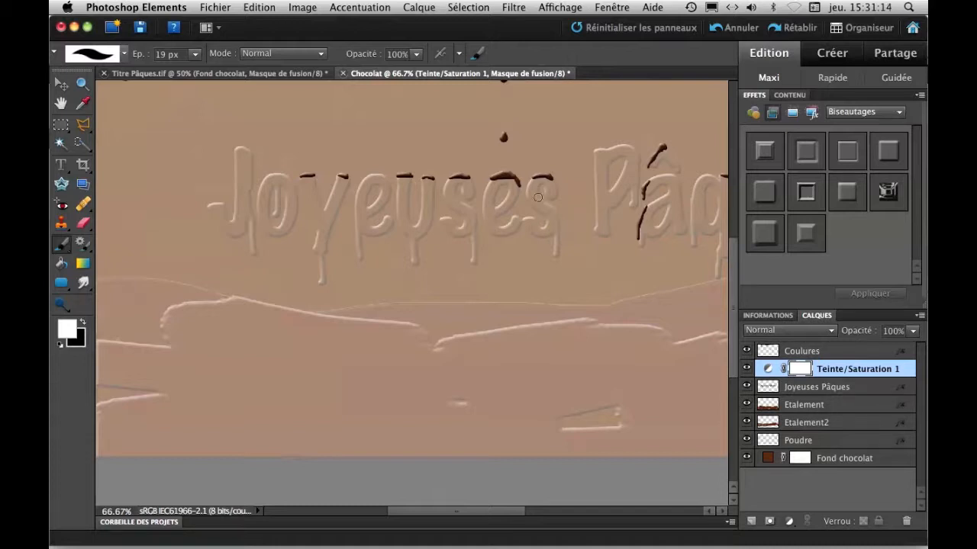
# Clip the Teinte/Saturation adjustment layer to the Joyeuses Pâques layer with a clipping mask
pyautogui.press('super+minus')
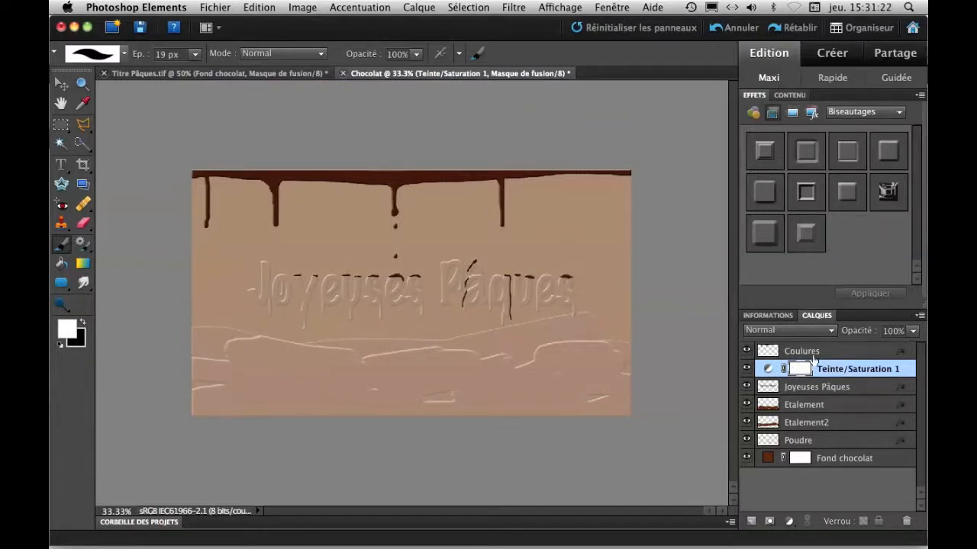
pyautogui.click(418, 8)
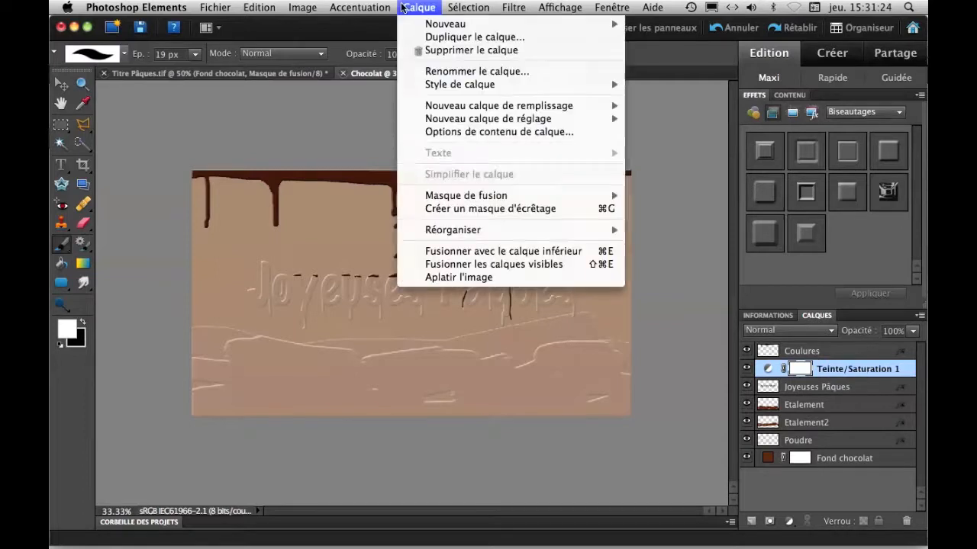
pyautogui.click(505, 207)
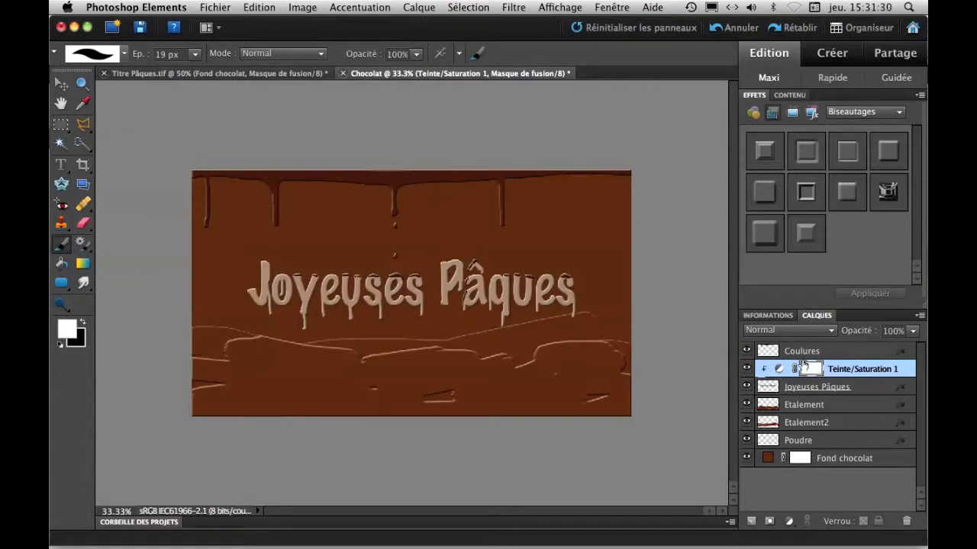
# Reopen the lettering's Teinte/Saturation adjustment and set Saturation to -6 and Luminosité to +30
pyautogui.click(794, 386)
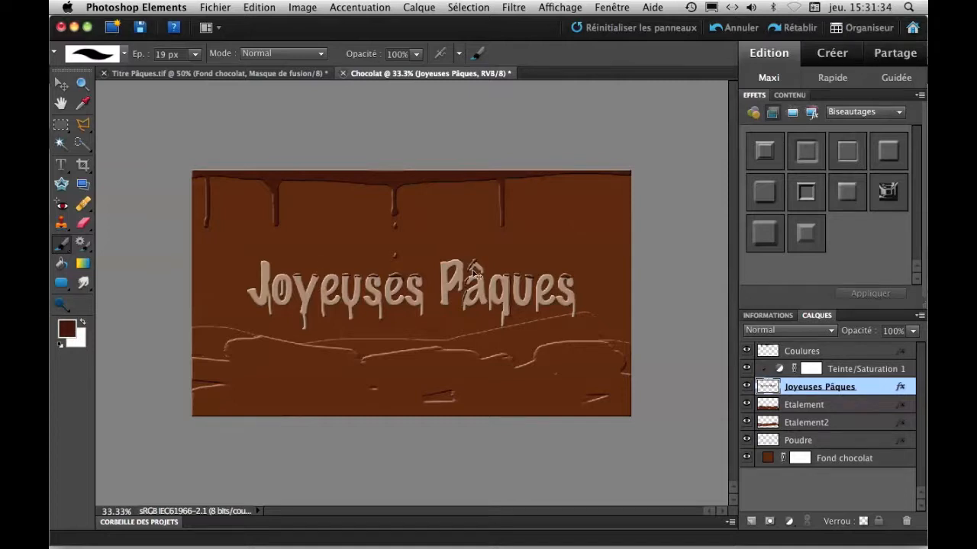
pyautogui.press('super+plus')
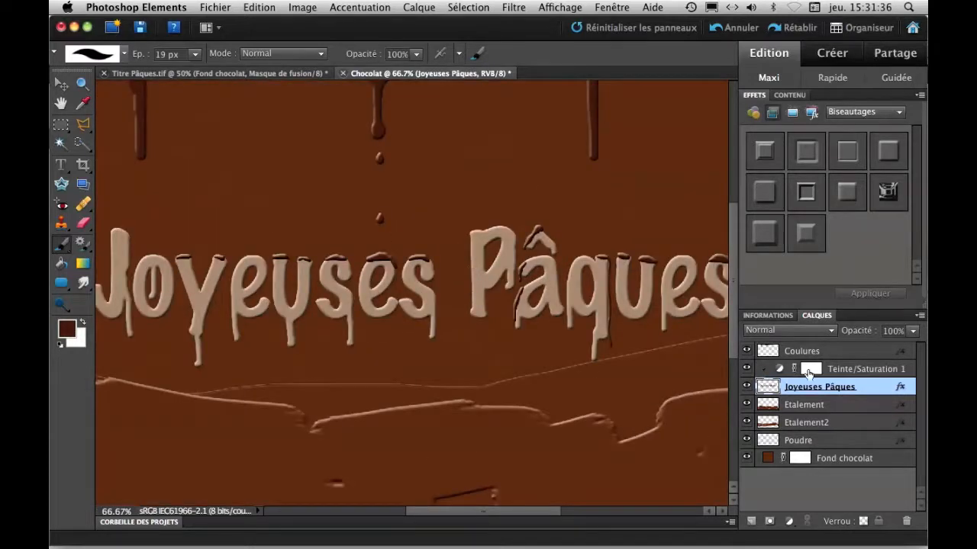
pyautogui.doubleClick(779, 372)
pyautogui.moveTo(539, 212); pyautogui.dragTo(769, 212)
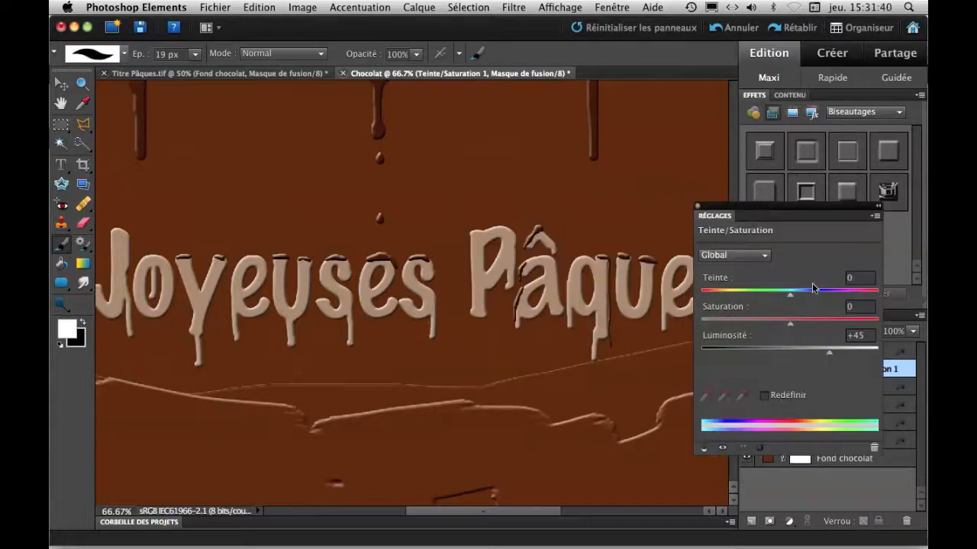
pyautogui.moveTo(791, 323)
pyautogui.mouseDown()
pyautogui.moveTo(818, 322)
pyautogui.moveTo(731, 321)
pyautogui.moveTo(783, 321)
pyautogui.mouseUp()
pyautogui.moveTo(829, 352)
pyautogui.mouseDown()
pyautogui.moveTo(803, 349)
pyautogui.moveTo(815, 348)
pyautogui.mouseUp()
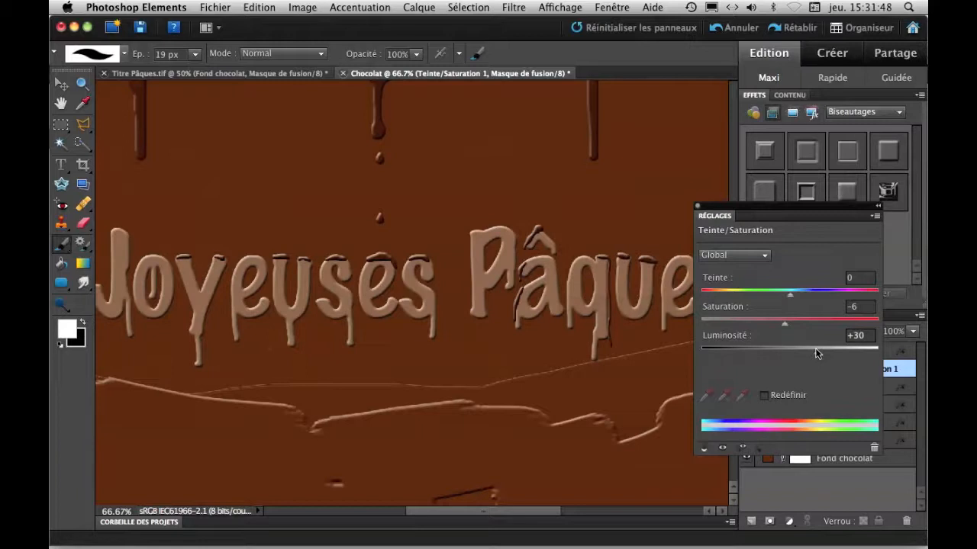
# Try colorizing the lettering with Redéfinir, testing Teinte 31 and 21, Saturation 97 and Luminosité +8, and switch the option back off
pyautogui.click(765, 396)
pyautogui.moveTo(715, 297); pyautogui.dragTo(703, 297)
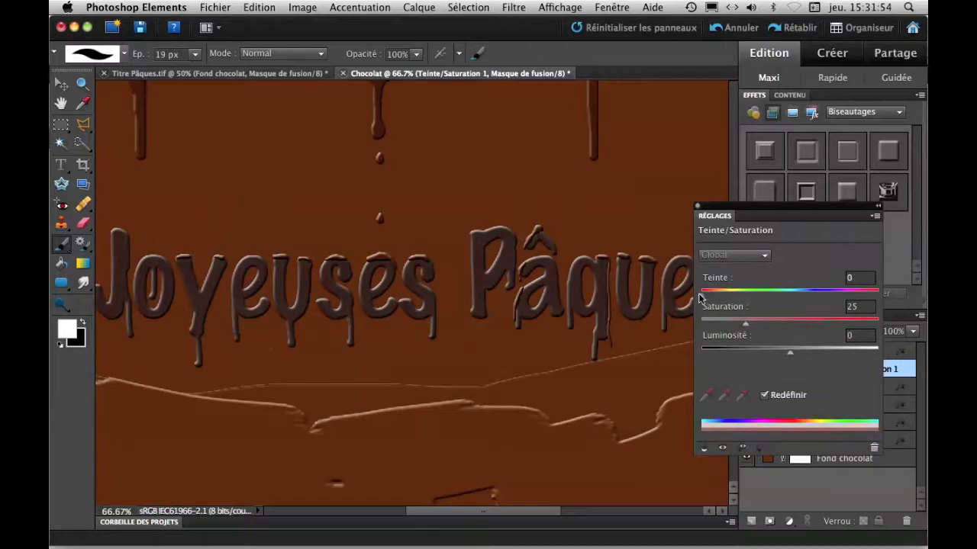
pyautogui.moveTo(746, 328); pyautogui.dragTo(775, 327)
pyautogui.moveTo(703, 298); pyautogui.dragTo(717, 299)
pyautogui.moveTo(774, 324); pyautogui.dragTo(873, 323)
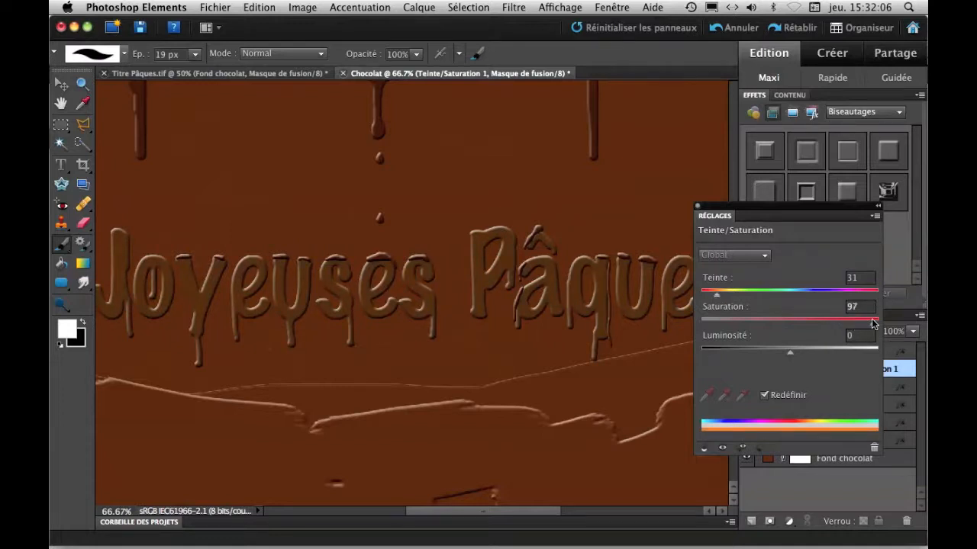
pyautogui.moveTo(790, 351); pyautogui.dragTo(795, 354)
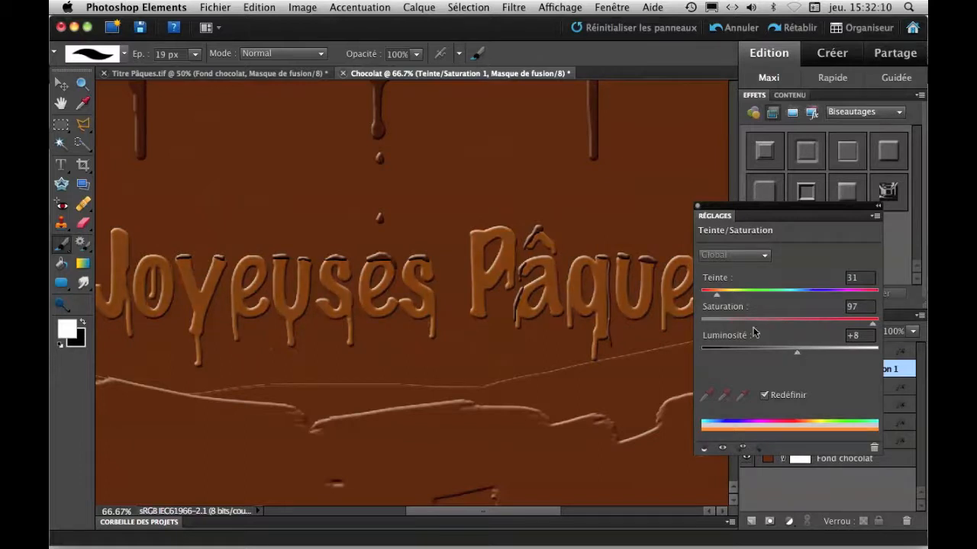
pyautogui.moveTo(715, 294); pyautogui.dragTo(711, 295)
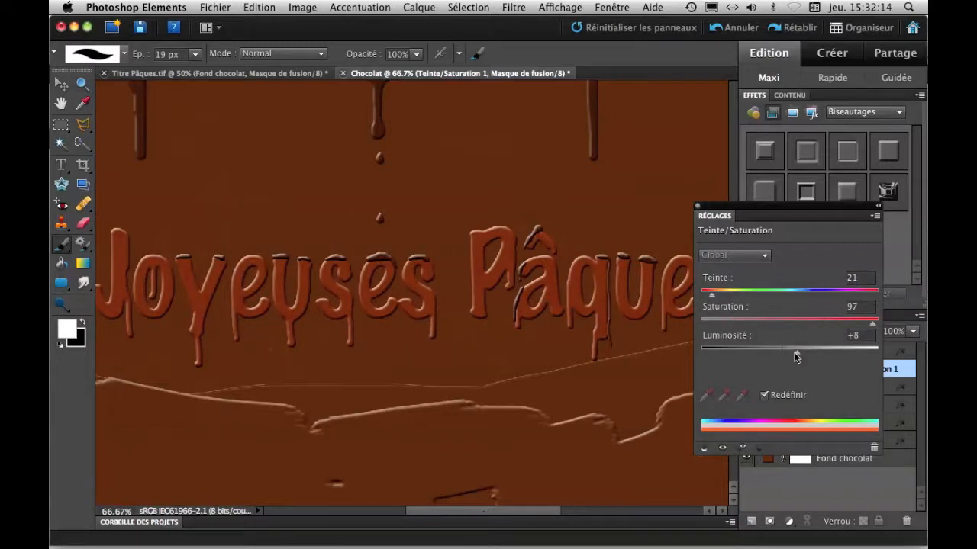
pyautogui.moveTo(799, 352); pyautogui.dragTo(803, 351)
pyautogui.moveTo(872, 323); pyautogui.dragTo(864, 324)
pyautogui.click(763, 396)
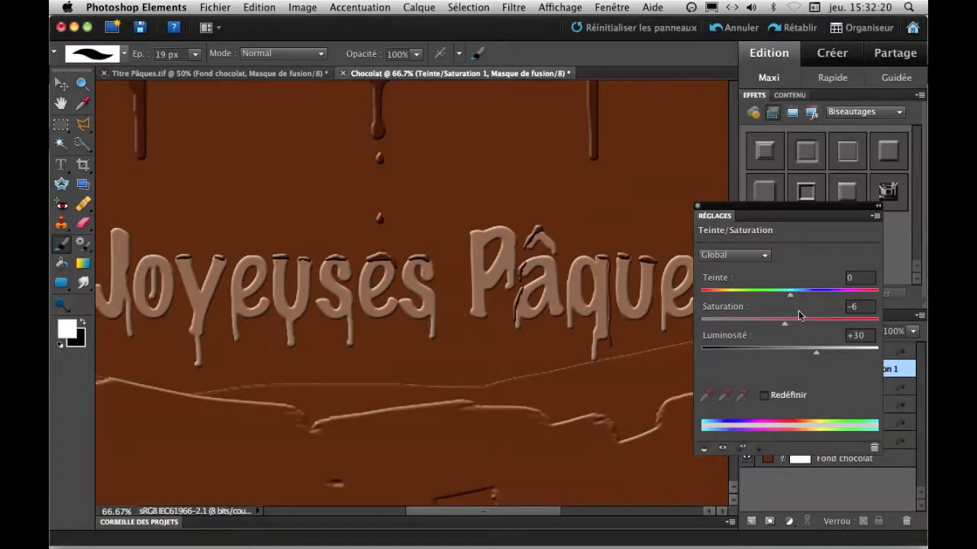
# Set the Luminosité of the lettering's Teinte/Saturation adjustment to +35
pyautogui.moveTo(813, 351); pyautogui.dragTo(821, 353)
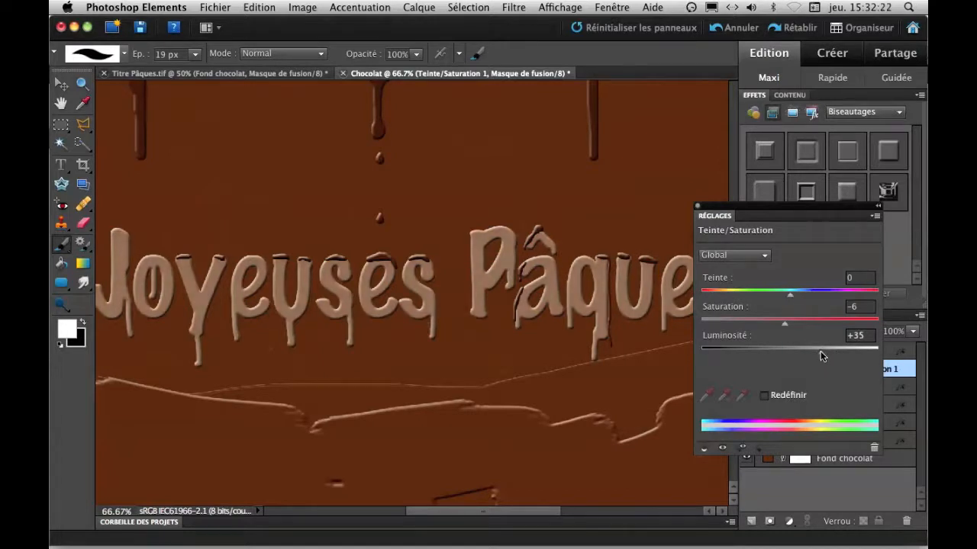
# Close the adjustment settings and duplicate the Teinte/Saturation 1 adjustment layer above the Joyeuses Pâques layer
pyautogui.click(698, 206)
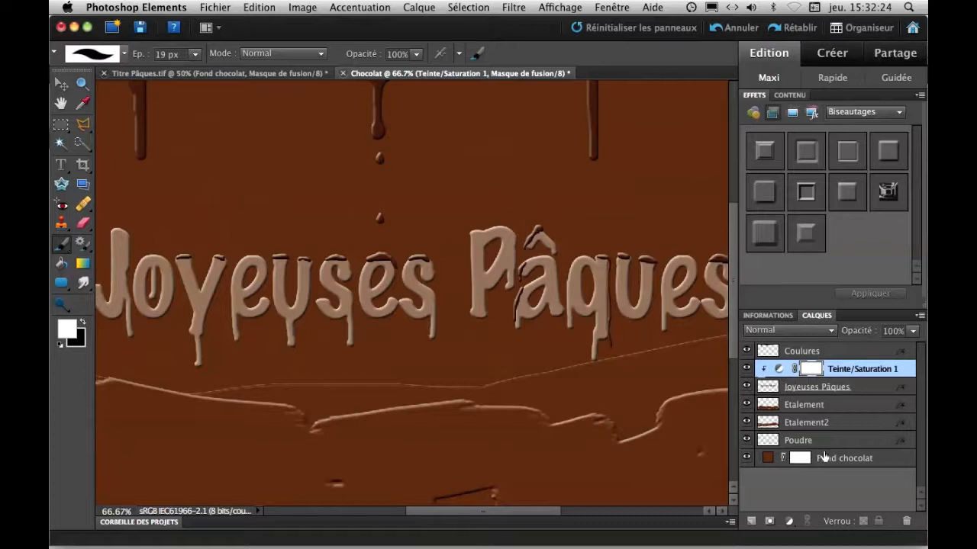
pyautogui.click(808, 405)
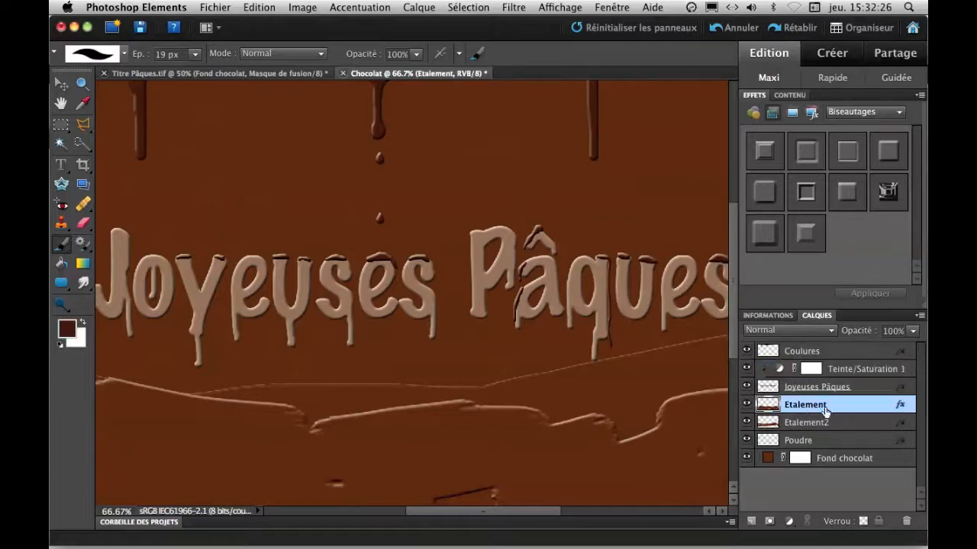
pyautogui.click(786, 371)
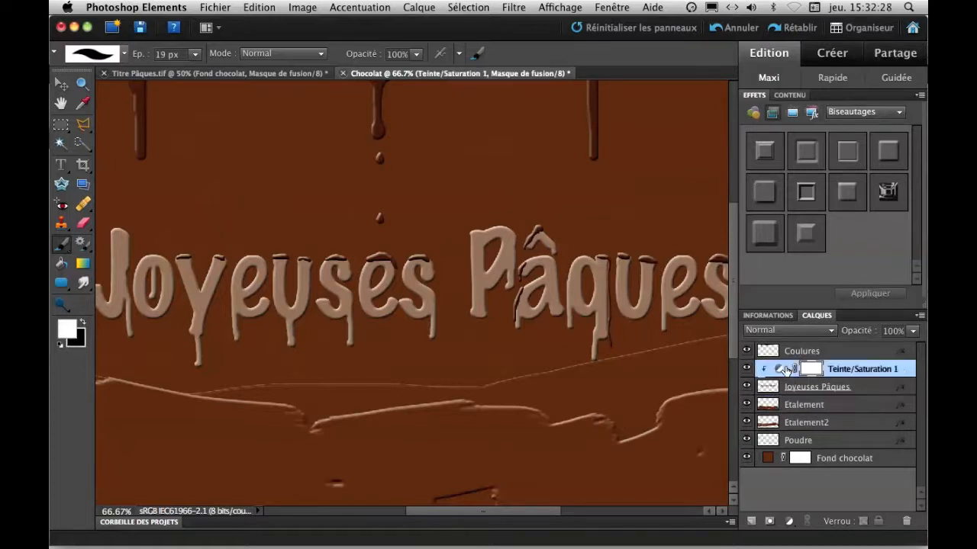
pyautogui.moveTo(782, 369); pyautogui.dragTo(752, 520)
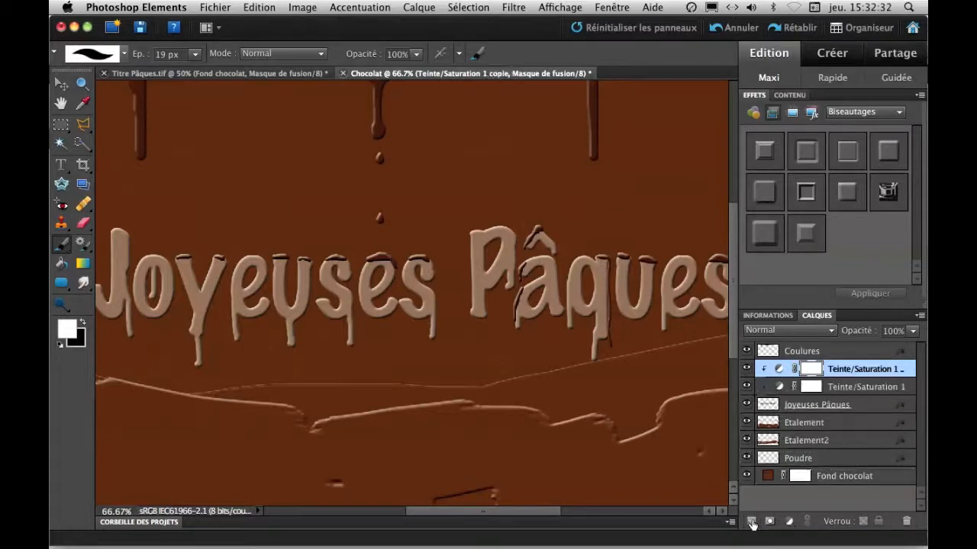
# Release the original Teinte/Saturation 1 layer from its clipping mask and move it between the Joyeuses Pâques and Etalement layers
pyautogui.click(809, 386)
pyautogui.moveTo(811, 388)
pyautogui.mouseDown()
pyautogui.moveTo(810, 420)
pyautogui.moveTo(807, 387)
pyautogui.mouseUp()
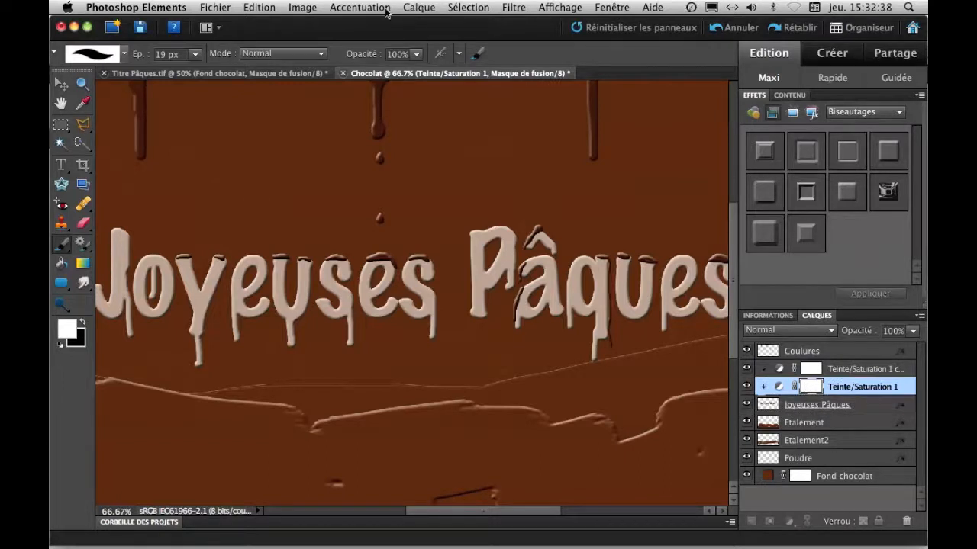
pyautogui.click(418, 8)
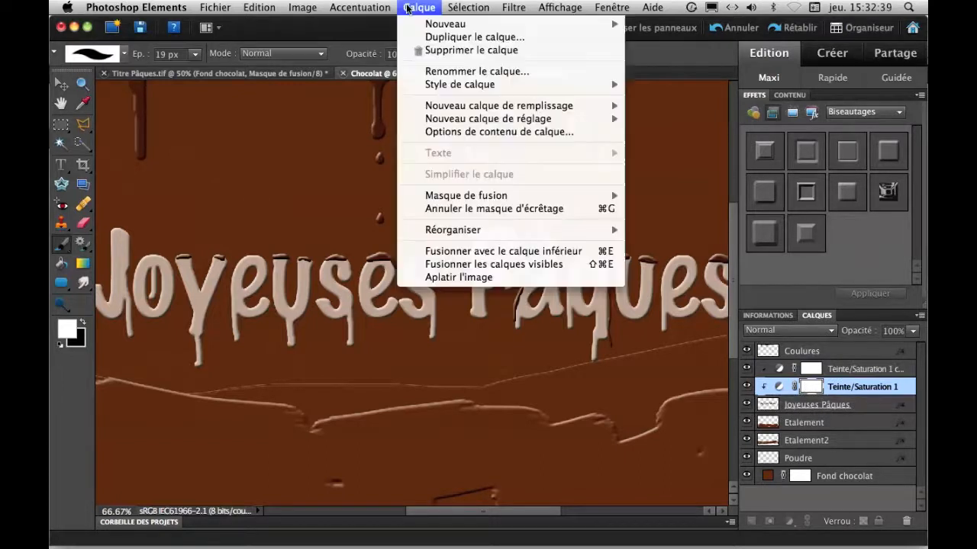
pyautogui.click(476, 209)
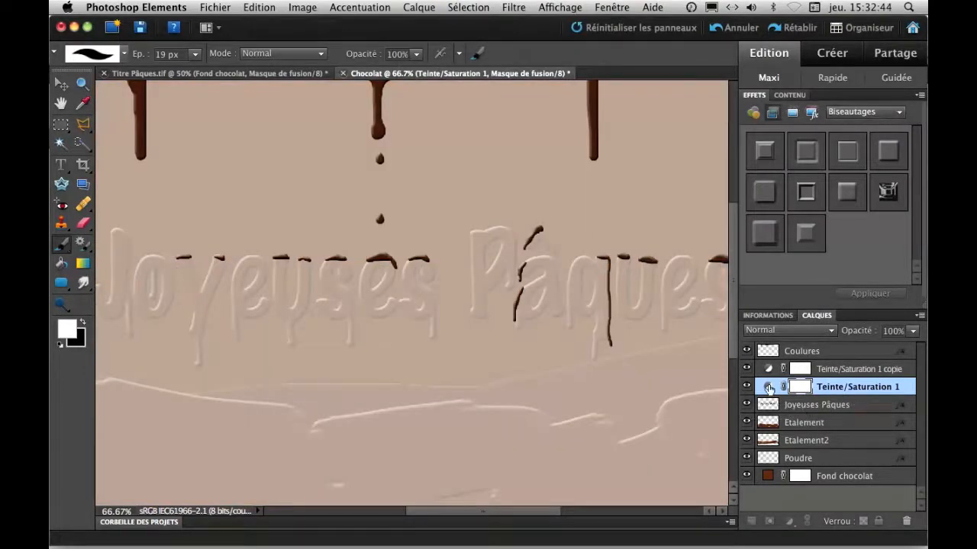
pyautogui.moveTo(769, 389); pyautogui.dragTo(768, 405)
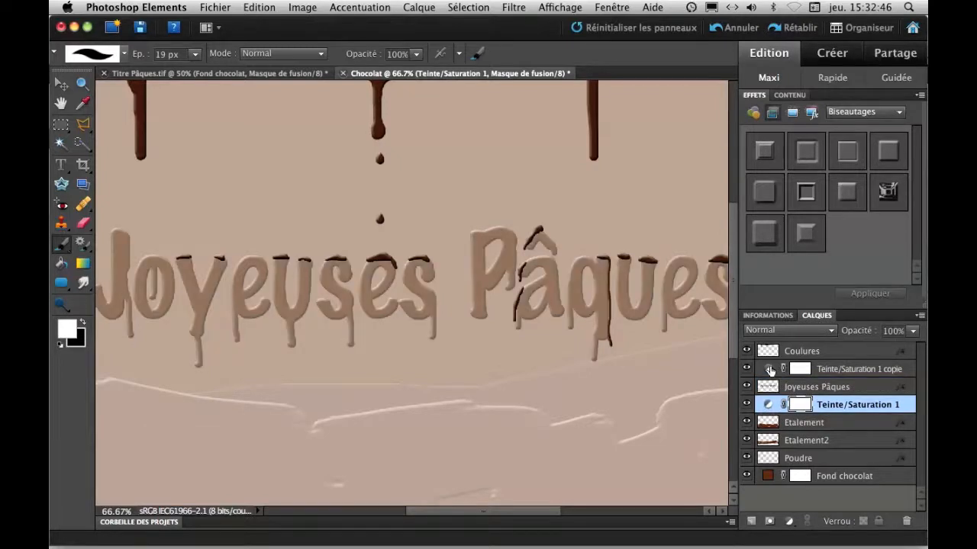
# Clip the duplicated Teinte/Saturation adjustment to the Joyeuses Pâques layer with a clipping mask
pyautogui.click(769, 369)
pyautogui.click(422, 9)
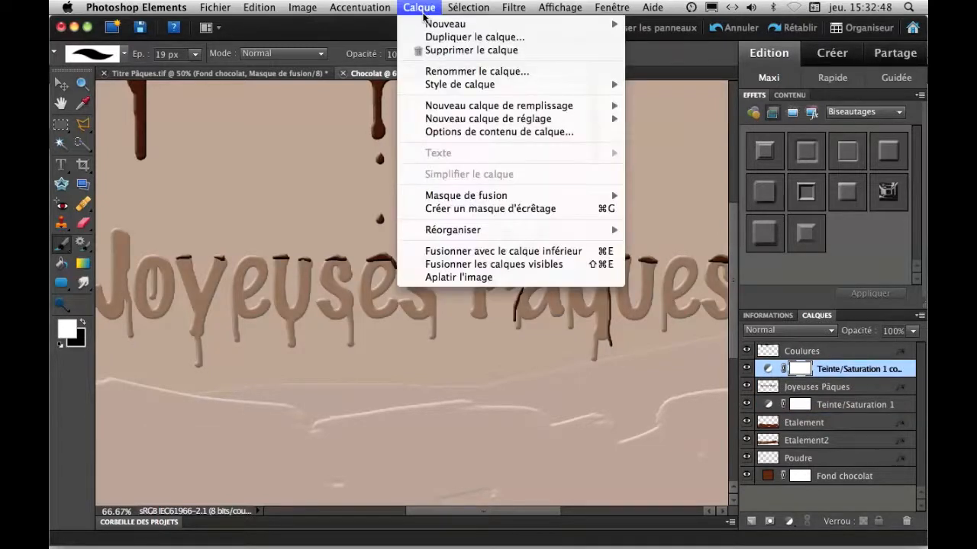
pyautogui.click(490, 209)
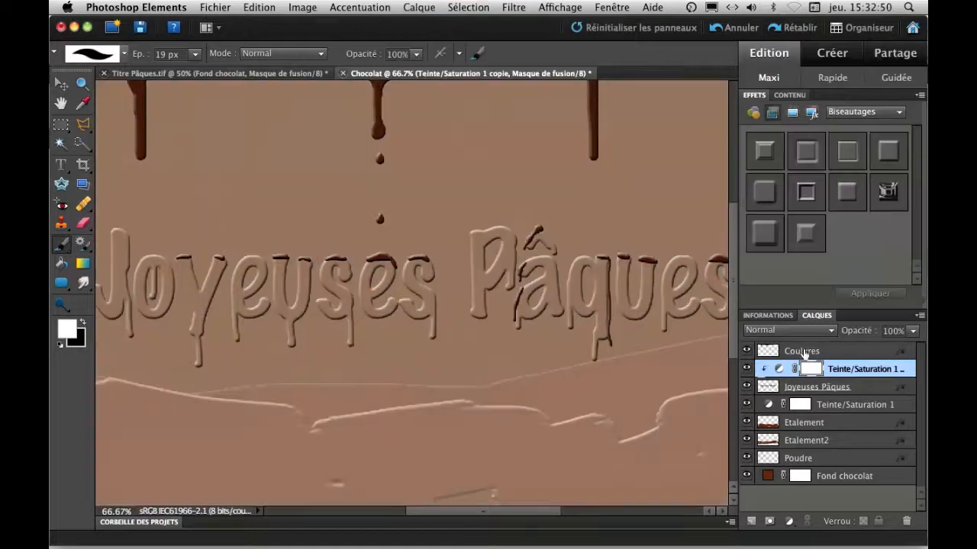
# Clip the Teinte/Saturation 1 adjustment to the Etalement layer and hide that adjustment
pyautogui.click(839, 407)
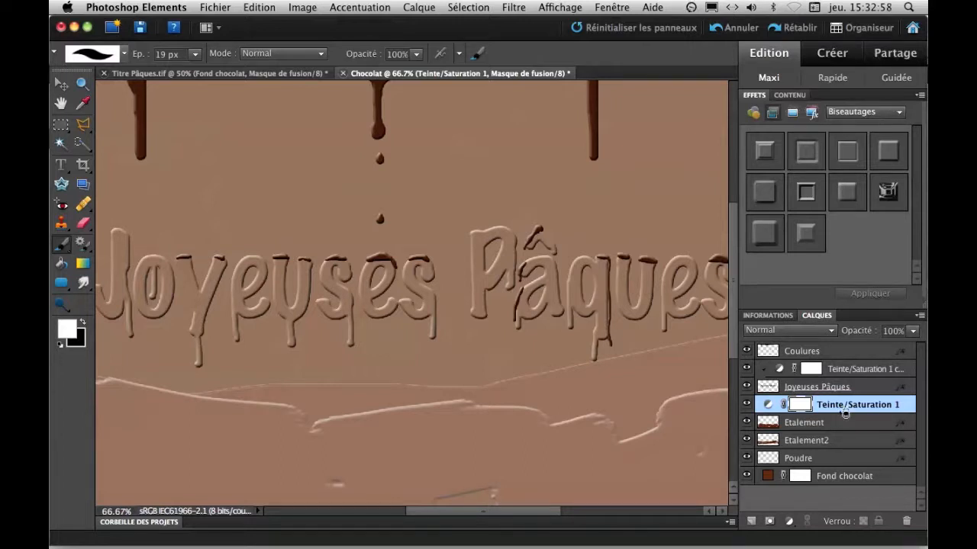
pyautogui.keyDown('alt'); pyautogui.click(846, 413); pyautogui.keyUp('alt')
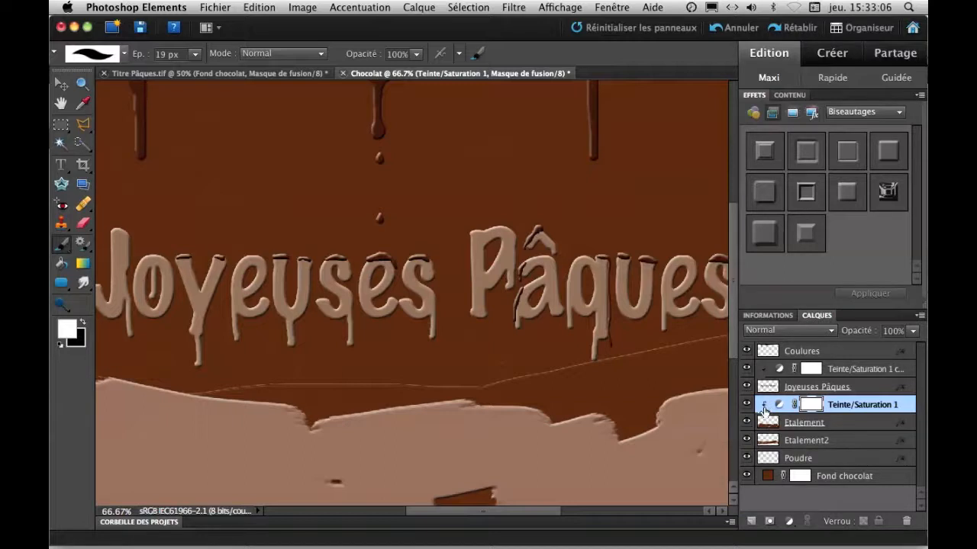
pyautogui.press('super+minus')
pyautogui.press('super+minus')
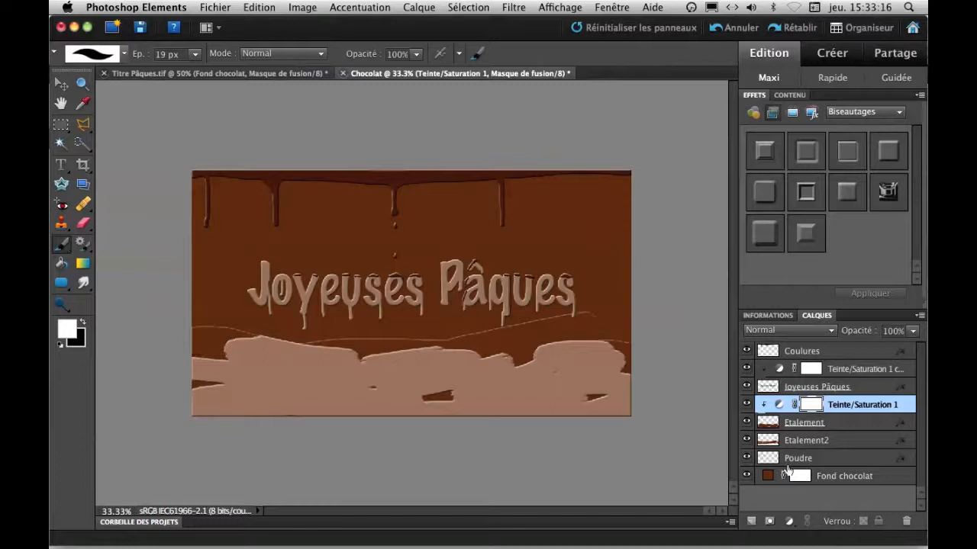
pyautogui.click(746, 404)
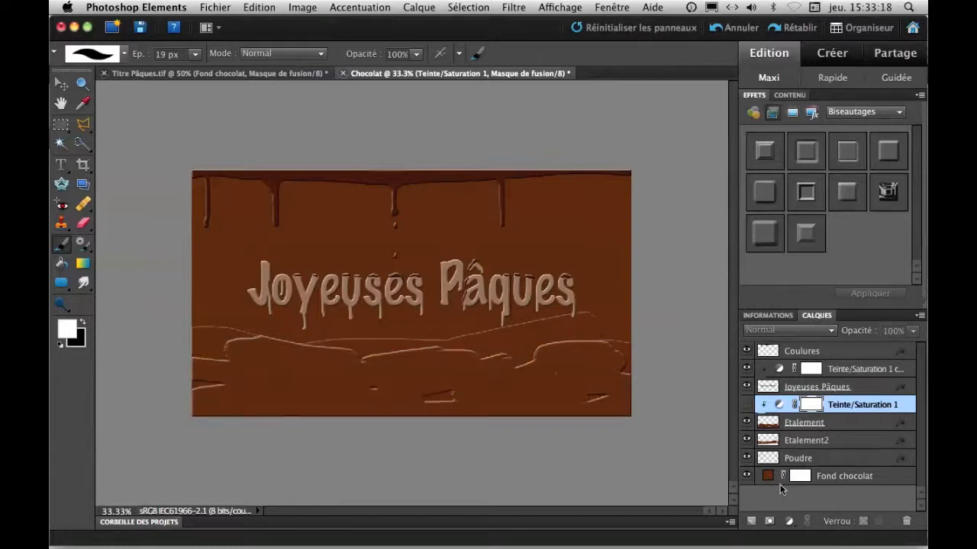
# Change the Fond chocolat fill layer's colour to the brown 5e2e07
pyautogui.doubleClick(768, 476)
pyautogui.moveTo(639, 297)
pyautogui.mouseDown()
pyautogui.moveTo(645, 288)
pyautogui.moveTo(643, 300)
pyautogui.mouseUp()
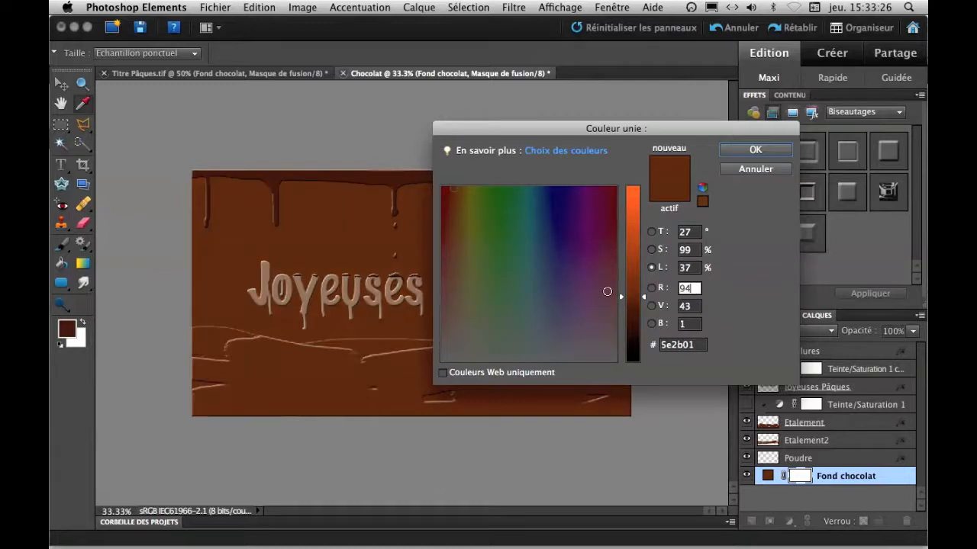
pyautogui.moveTo(455, 187); pyautogui.dragTo(451, 192)
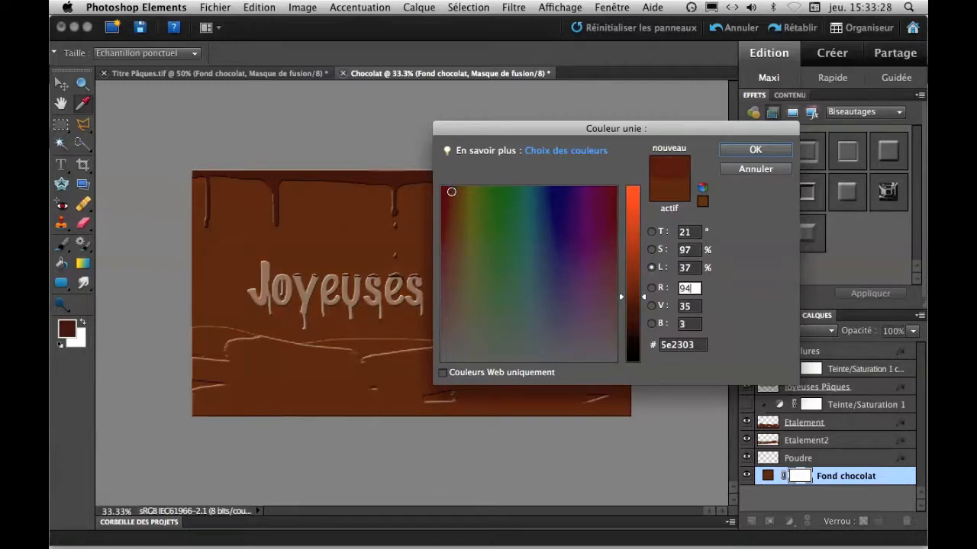
pyautogui.click(451, 193)
pyautogui.moveTo(452, 193)
pyautogui.mouseDown()
pyautogui.moveTo(448, 186)
pyautogui.moveTo(454, 200)
pyautogui.mouseUp()
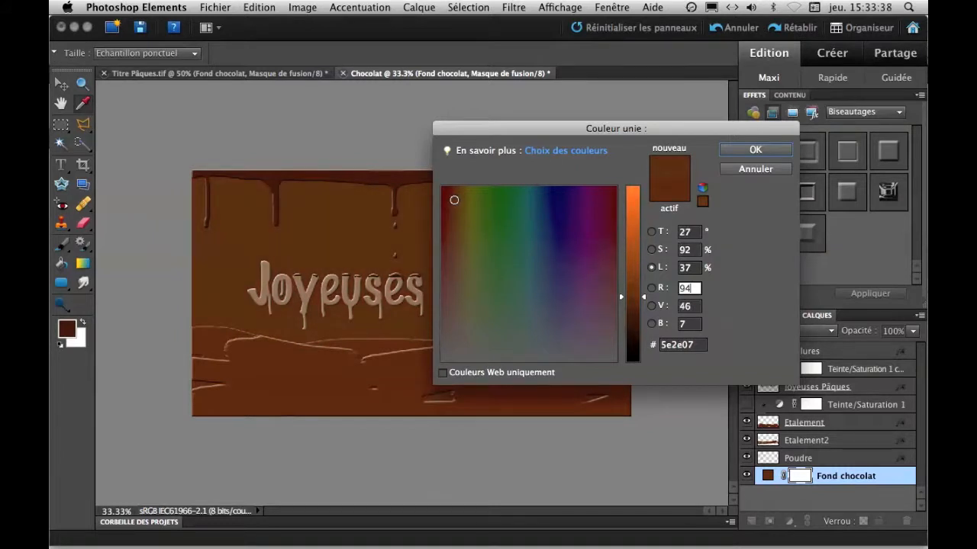
pyautogui.click(756, 149)
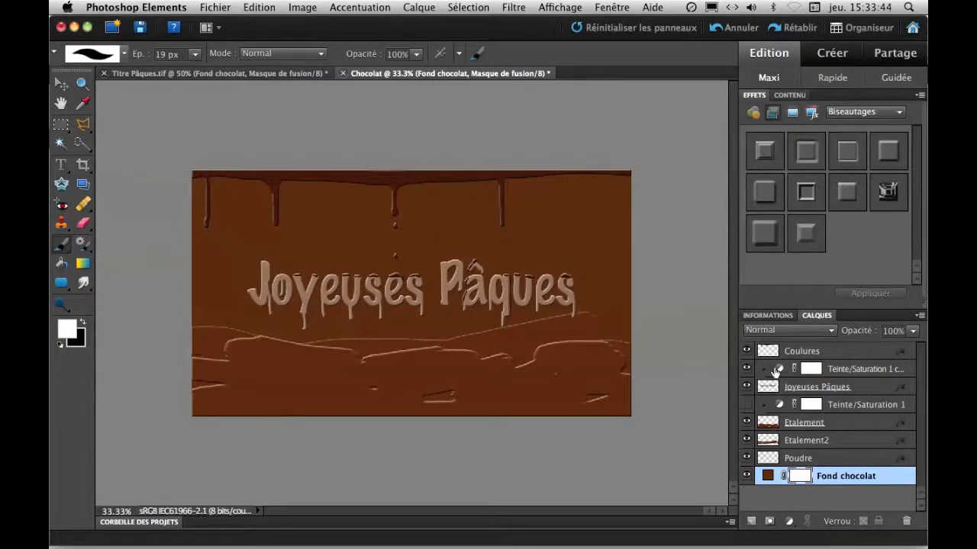
# Compare the lettering with and without its Teinte/Saturation adjustment, and set that adjustment's Luminosité to +4
pyautogui.click(749, 369)
pyautogui.click(749, 369)
pyautogui.doubleClick(779, 370)
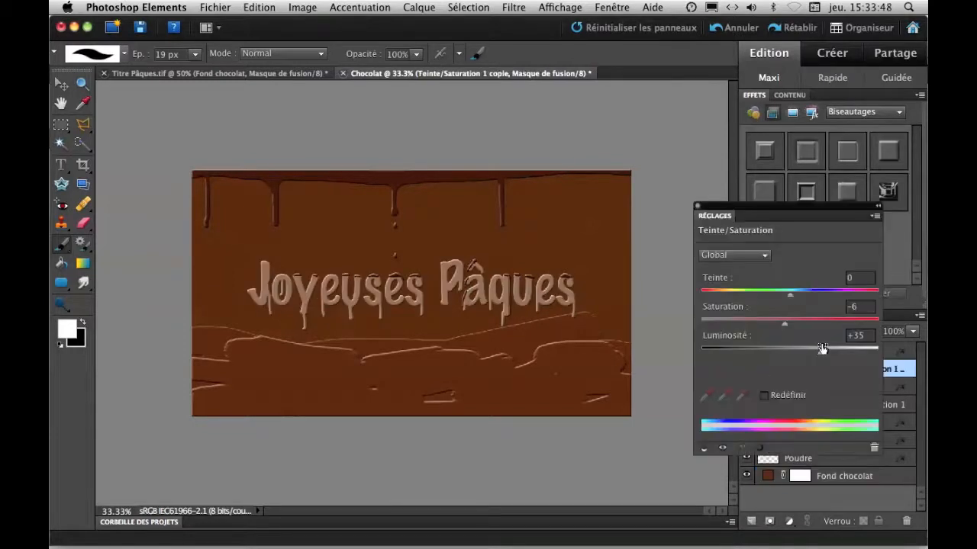
pyautogui.moveTo(822, 352); pyautogui.dragTo(792, 354)
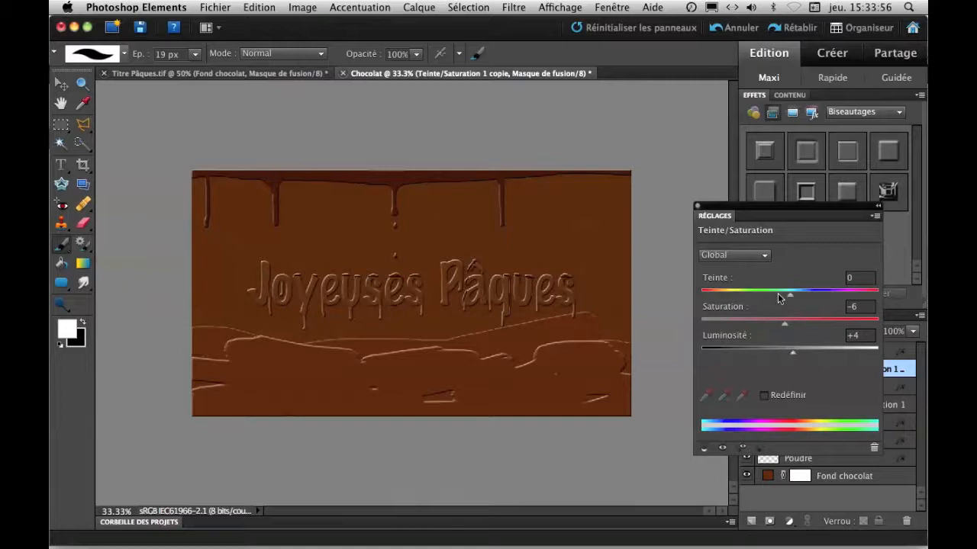
pyautogui.click(696, 206)
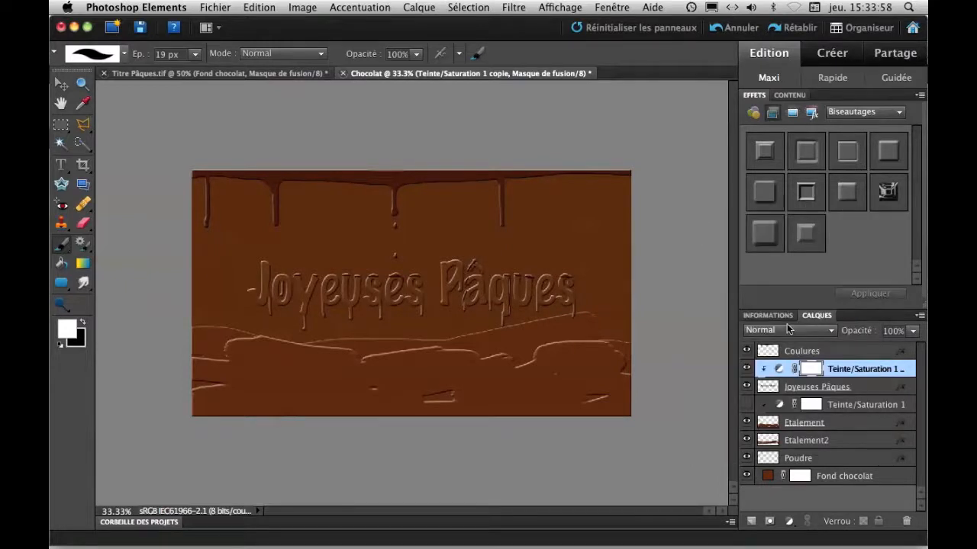